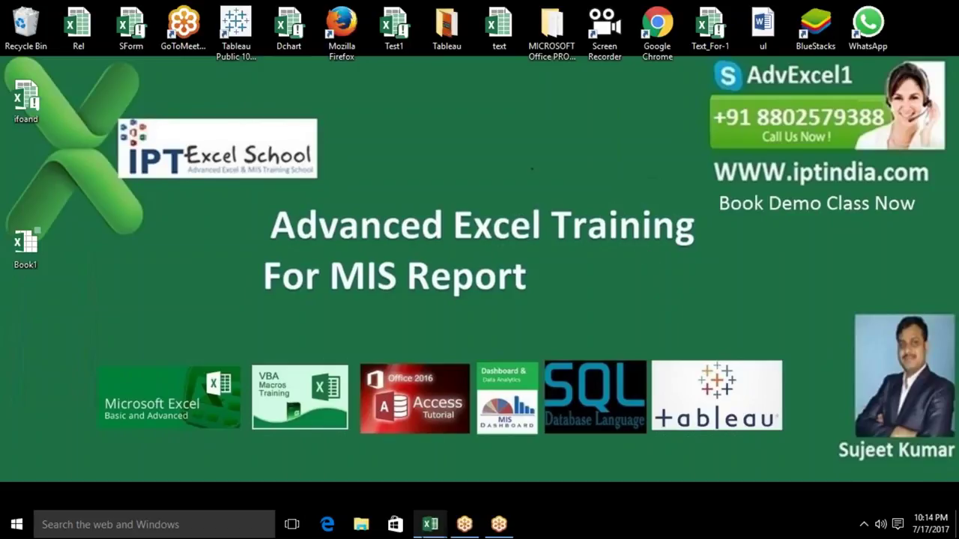
Bring the Book3 workbook to the front from the taskbar.
mouse_move(436, 530)
mouse_move(516, 486)
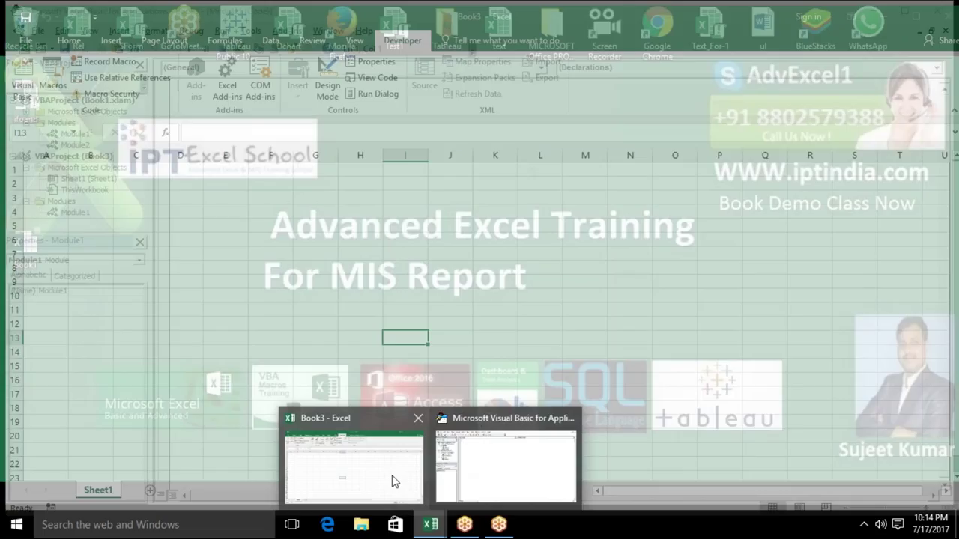
click(391, 478)
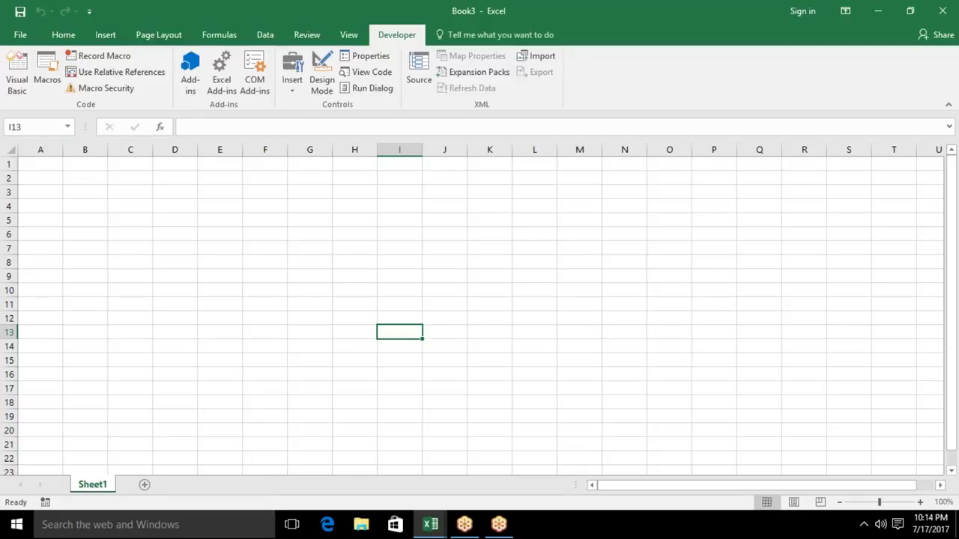
Enter a person's full name in A1, correcting typos, and autofit column A to it.
click(57, 164)
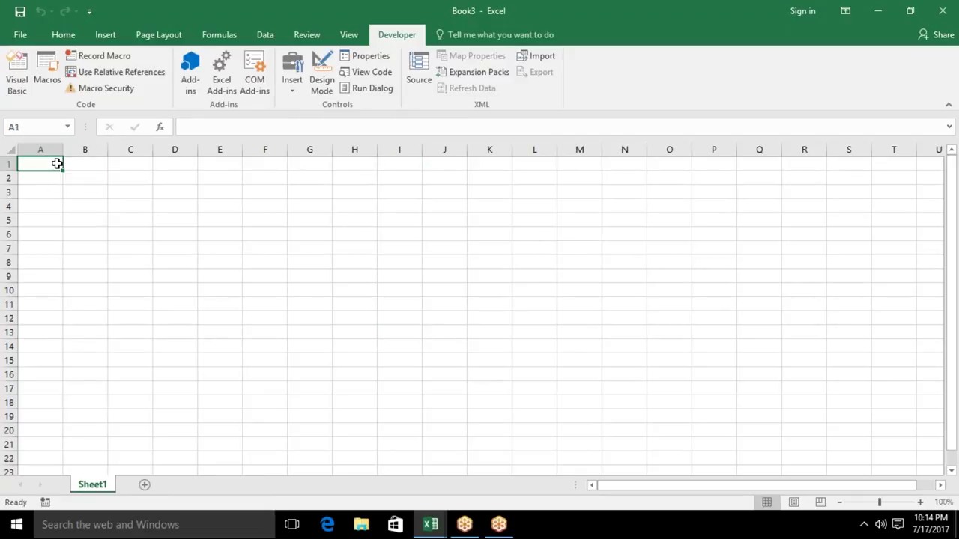
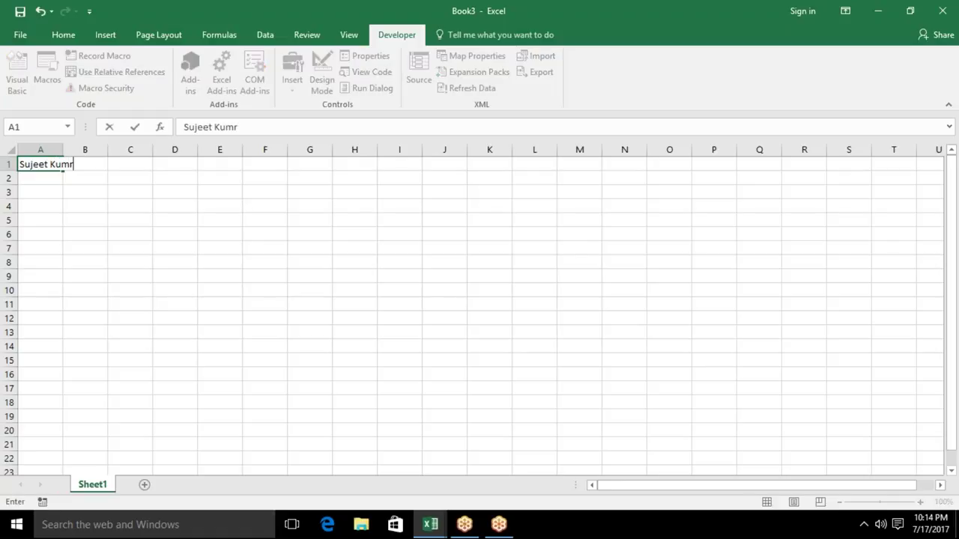
key(Return)
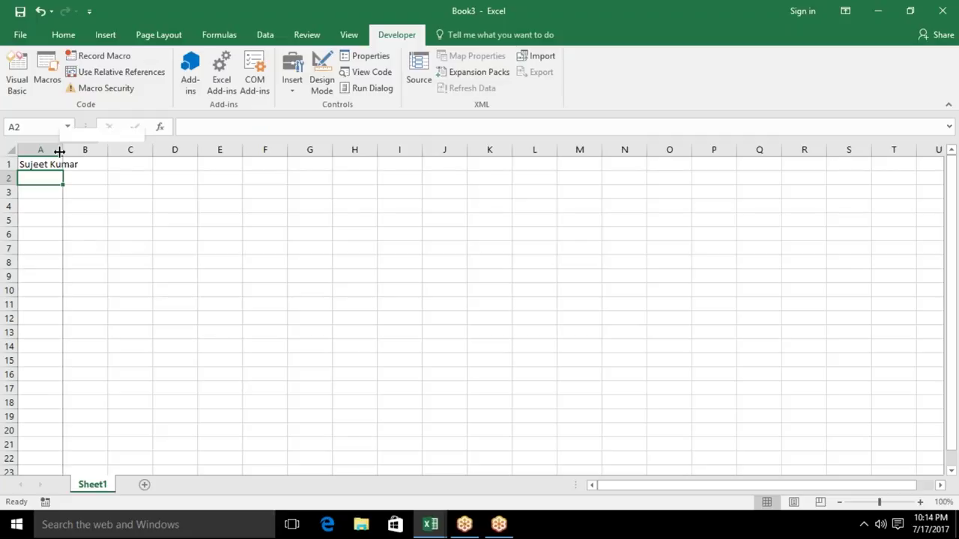
double_click(63, 150)
Enter =LEFT(A1,FIND(" ",A1,1)) in B1 to extract the first name, accepting Excel's correction.
click(97, 165)
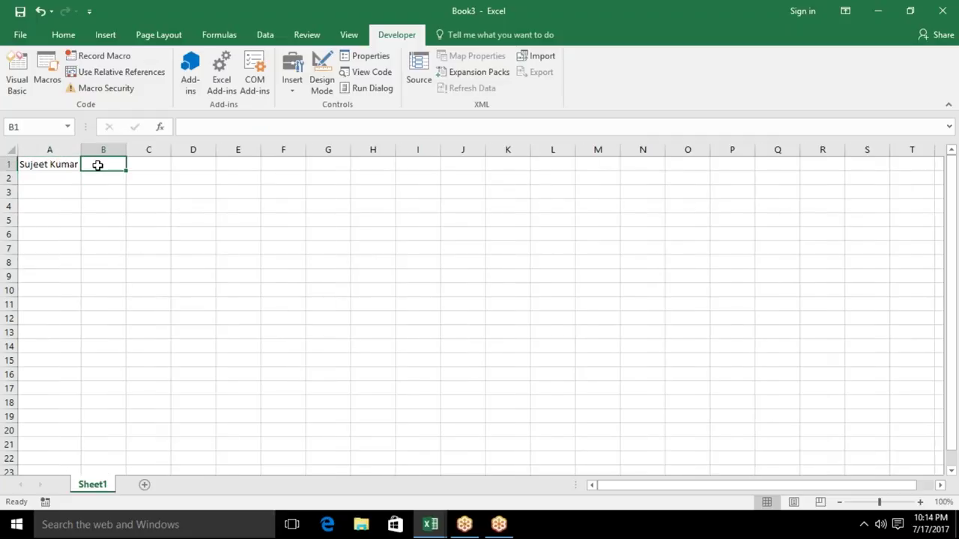
text(=)
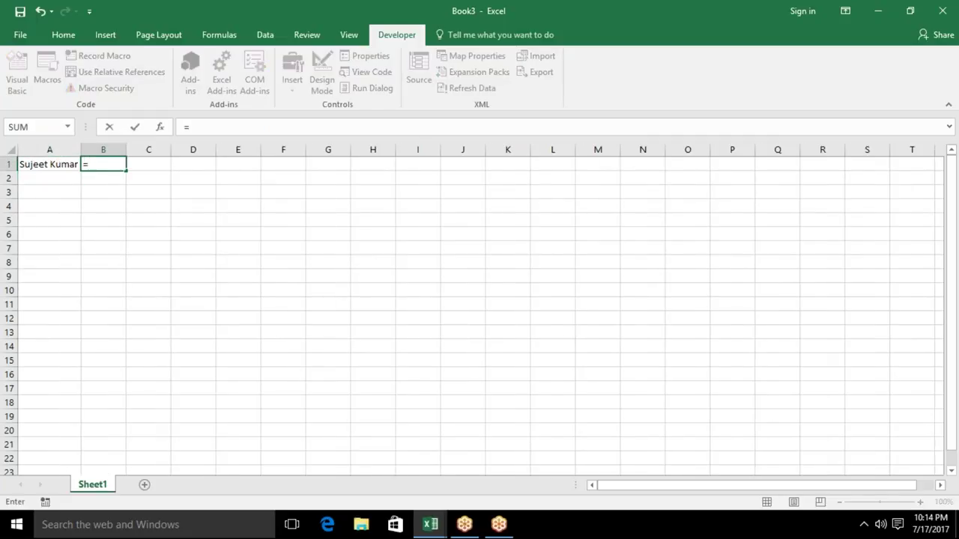
text(le)
key(Tab)
key(Left)
text(,find)
key(Tab)
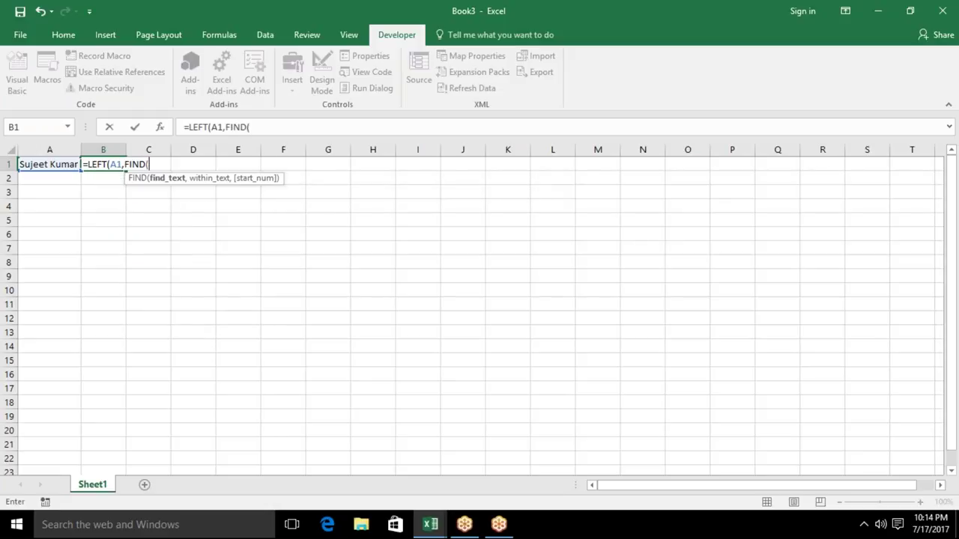
text(" )
text(",)
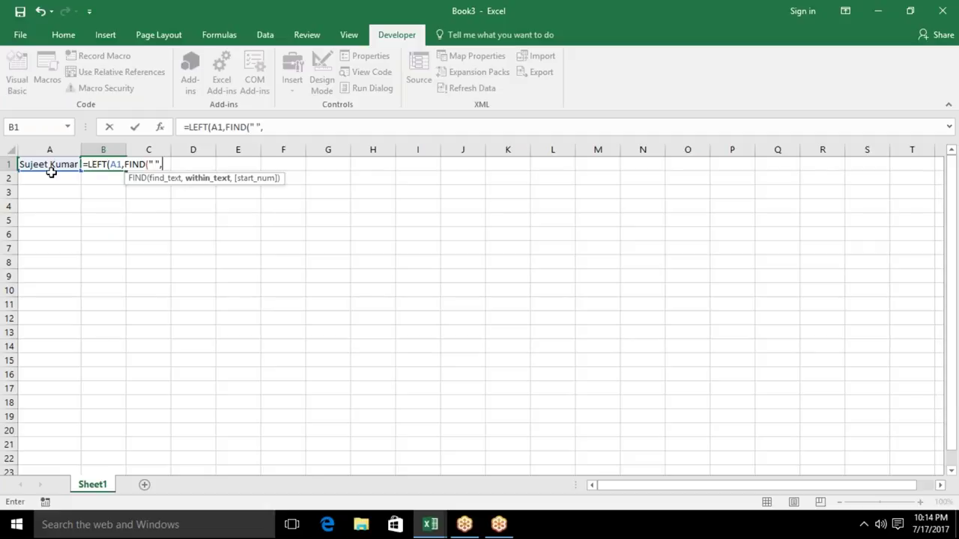
click(48, 168)
text(,)
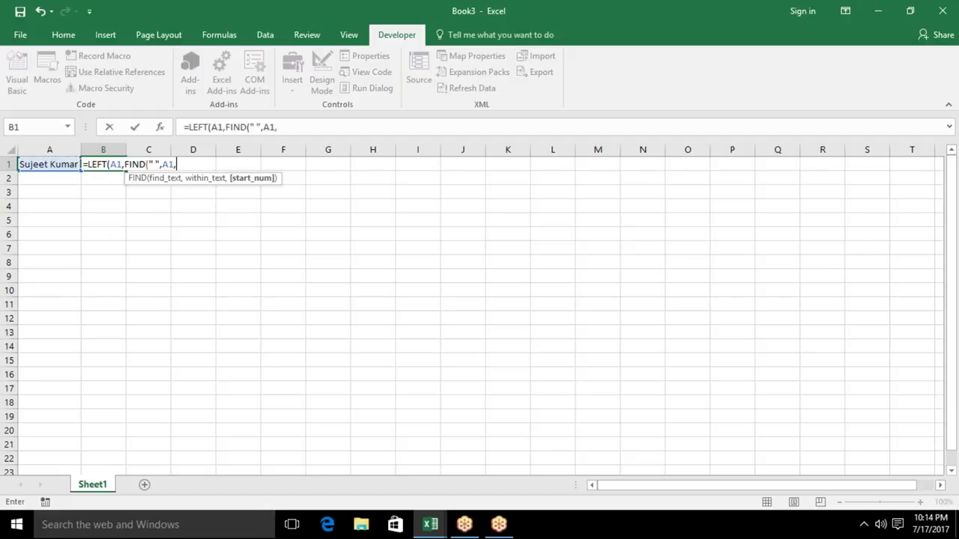
text(1))
key(Return)
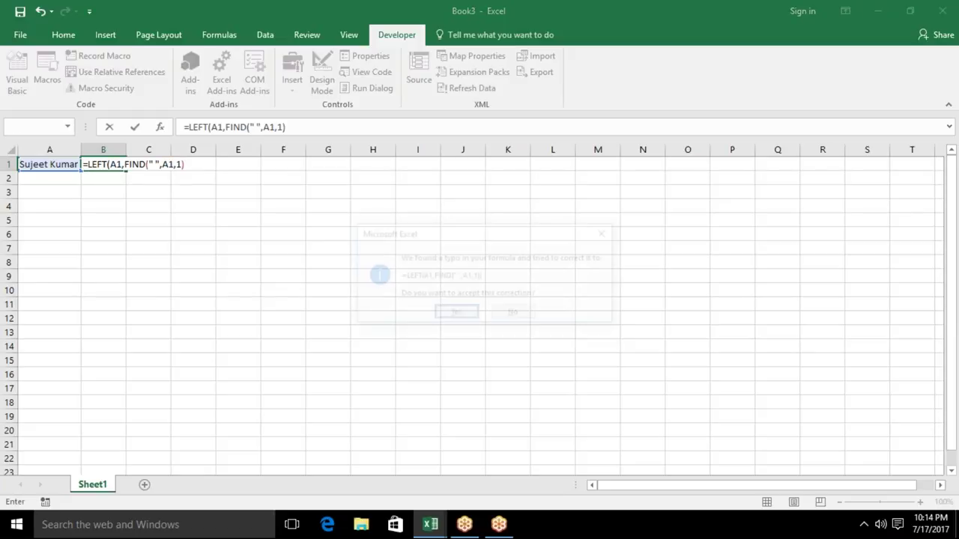
key(Return)
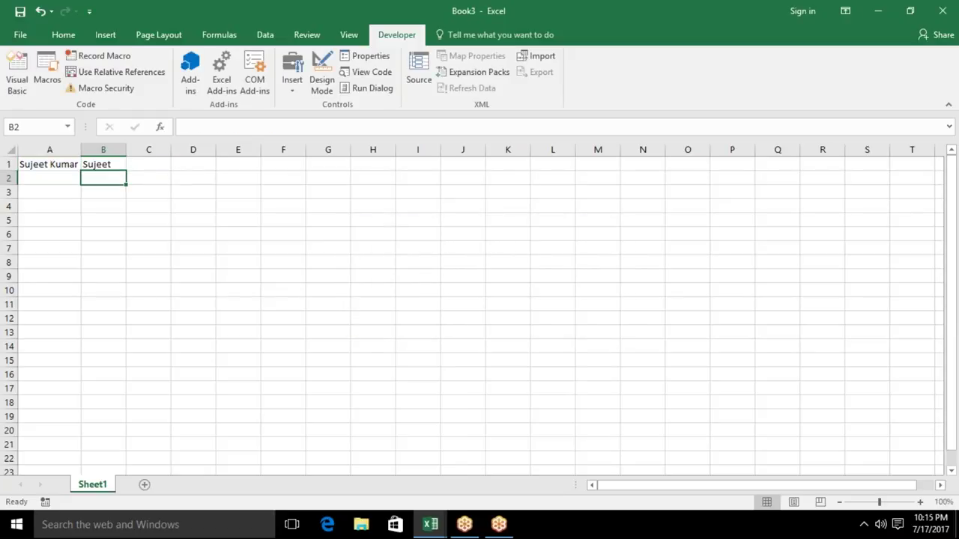
click(103, 164)
click(148, 164)
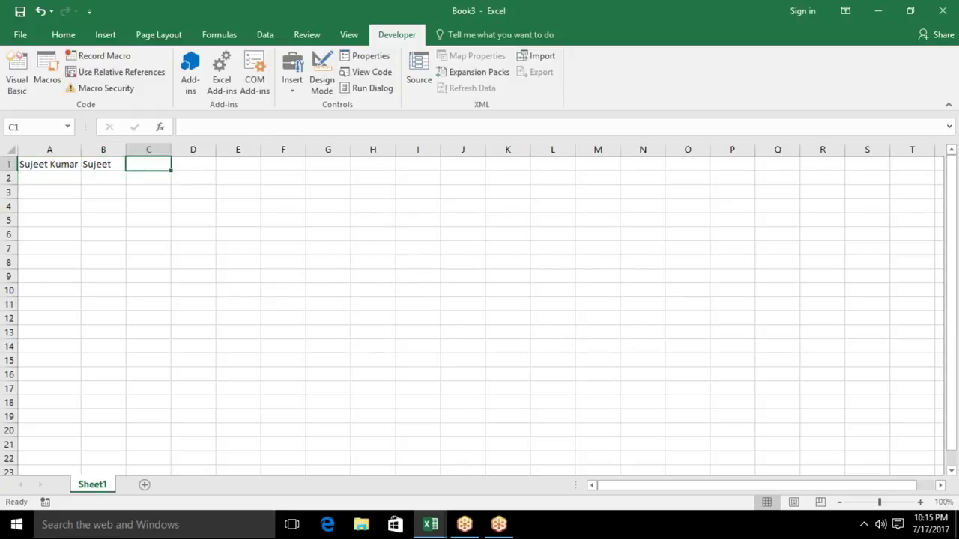
Start the C1 surname formula as =RIGHT(A1,LEN(A1) using autocomplete.
text(=rig)
key(Tab)
key(Left)
key(Left)
text(,)
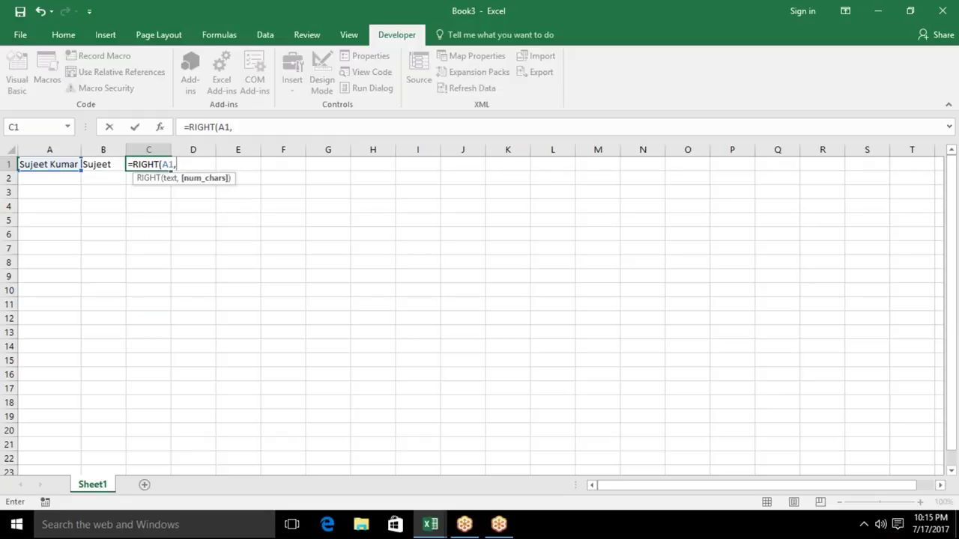
text(le)
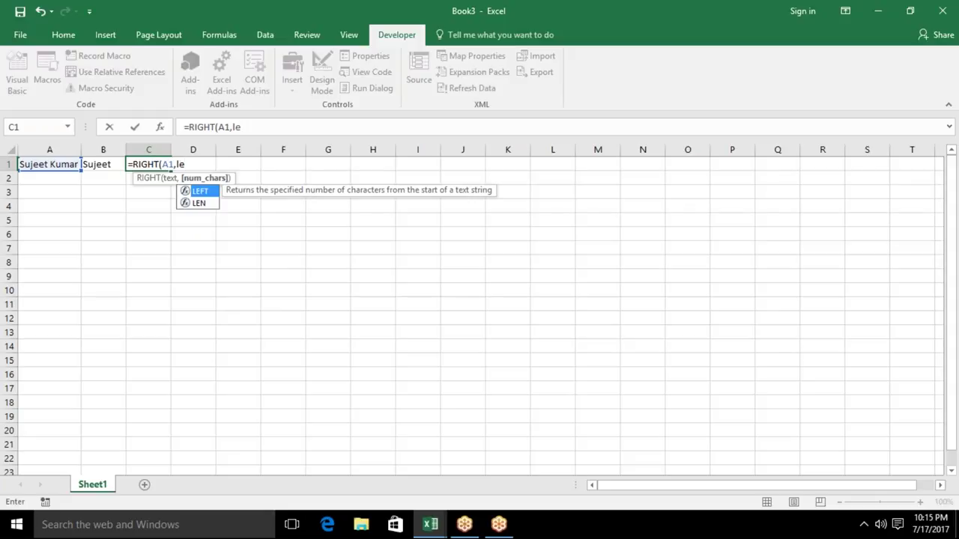
key(Down)
key(Tab)
key(Left)
key(Left)
Complete it as =RIGHT(A1,LEN(A1)-FIND(" ",A1,1)), accept the correction, and open the VBA editor.
text())
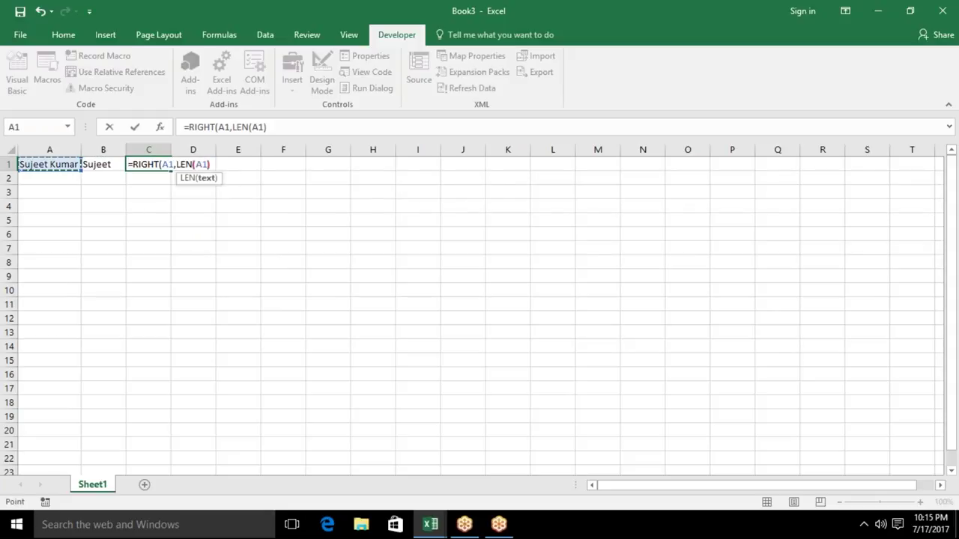
text(-)
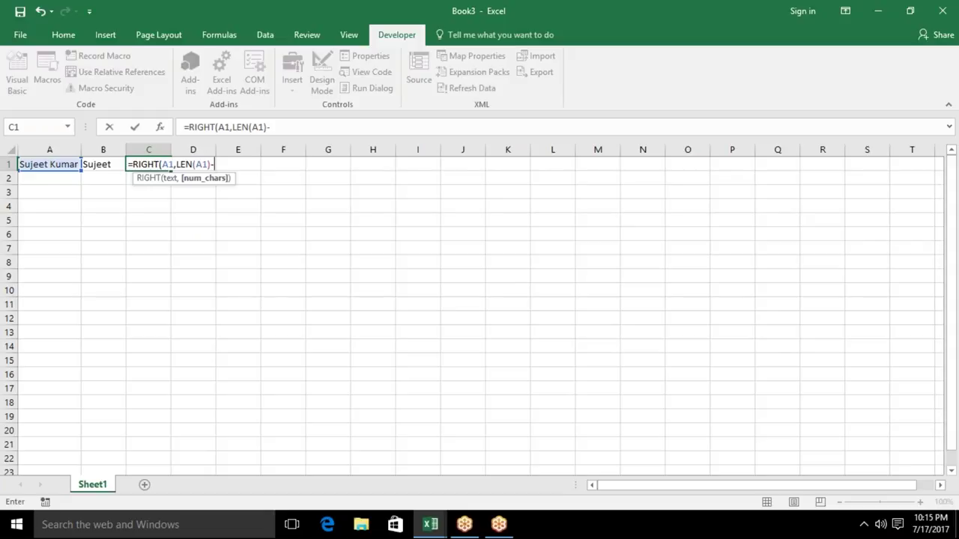
text(fin)
key(Tab)
text(" ",)
click(53, 164)
text(,1)
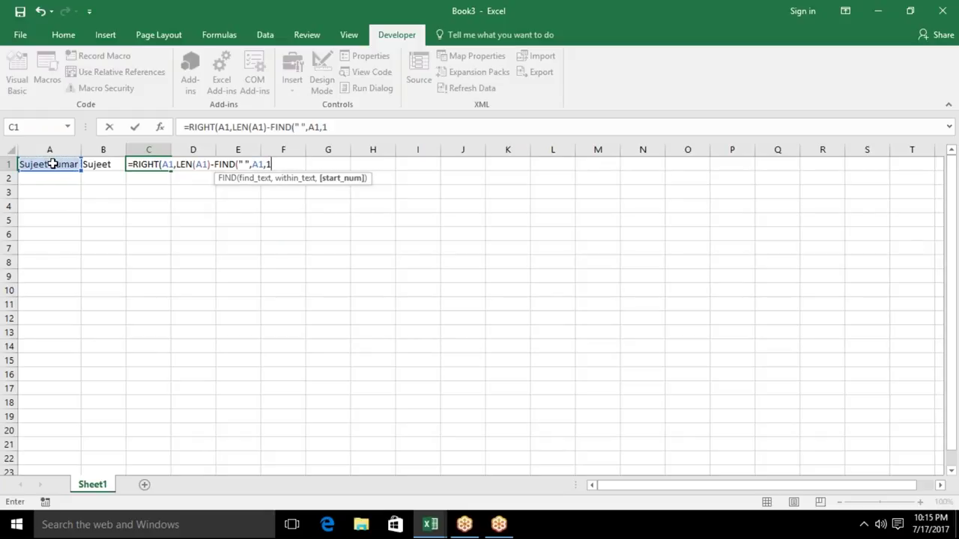
text())
key(Return)
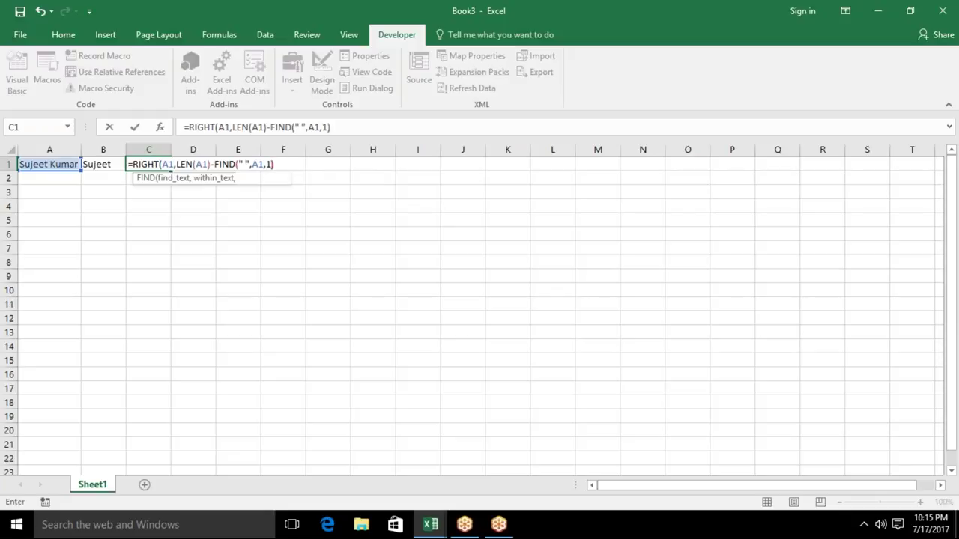
key(Return)
click(104, 164)
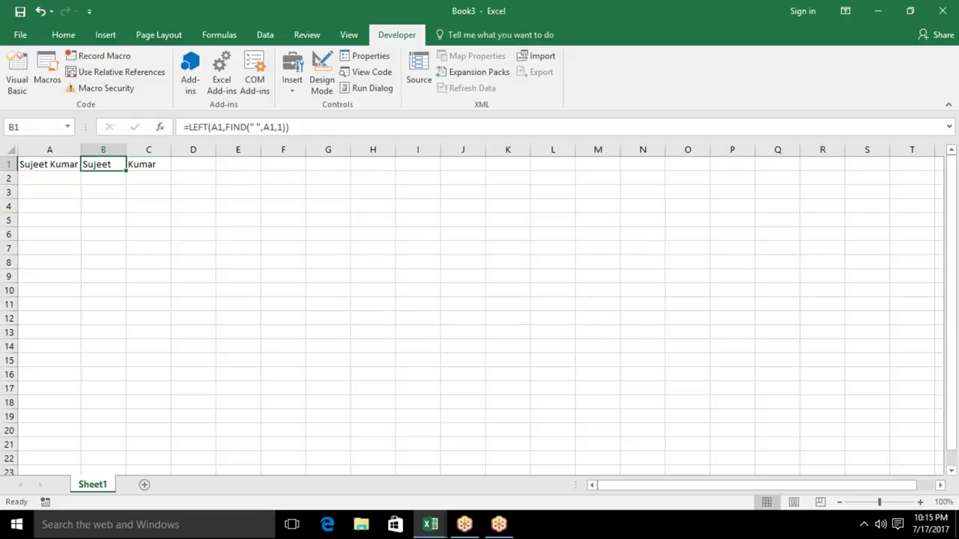
key(alt+F11)
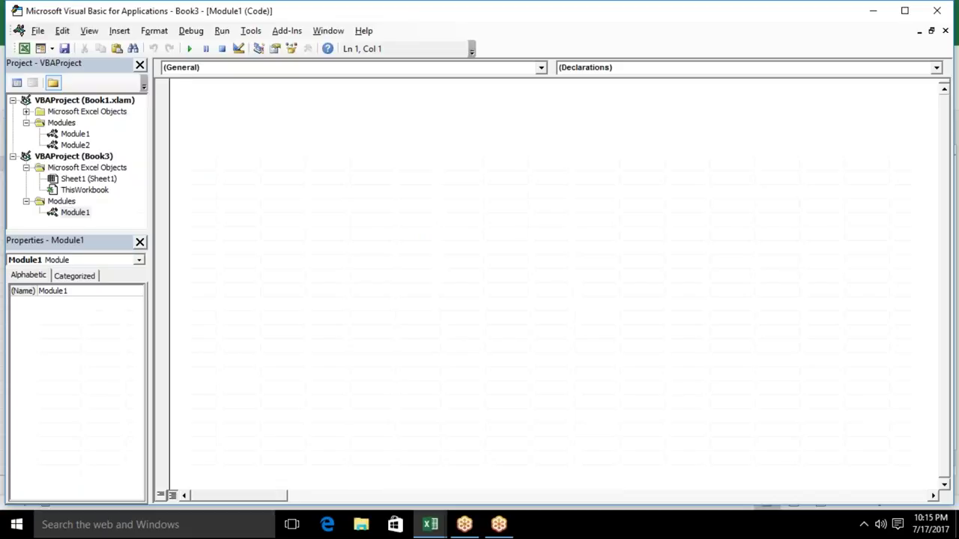
Declare Function L_N(n As String) with End Function in Module1, then return to Excel.
text(function L_)
text(N(n ss)
key(BackSpace)
key(BackSpace)
key(BackSpace)
text(a)
text(s )
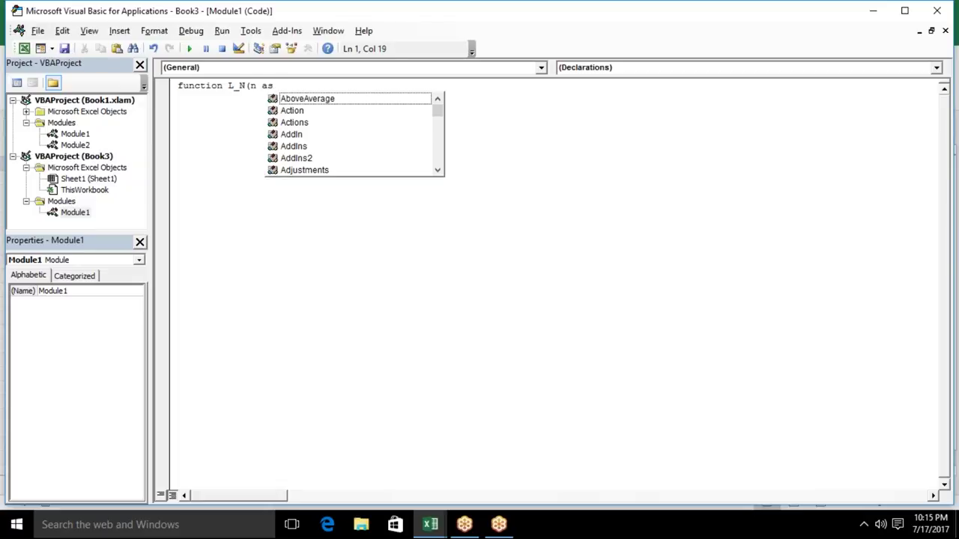
text(te)
key(BackSpace)
key(BackSpace)
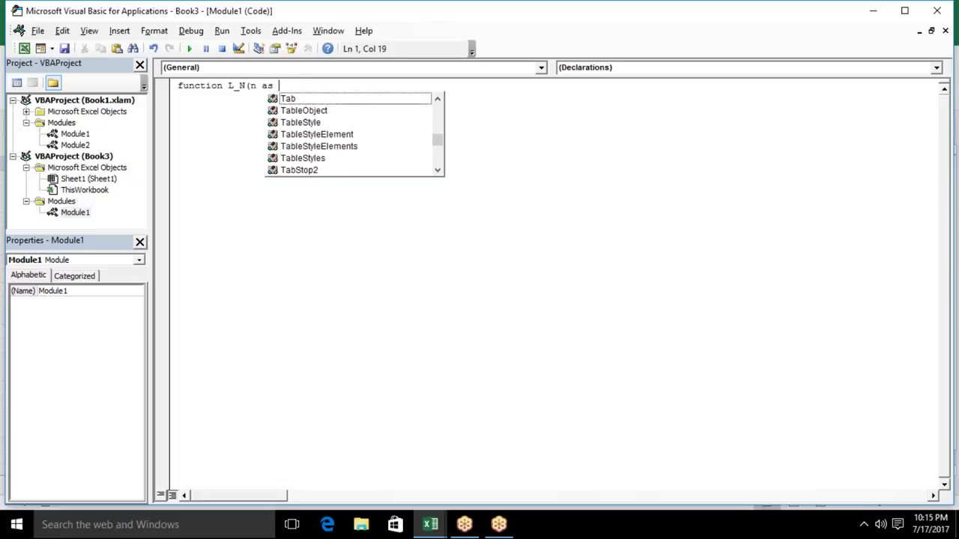
text(st)
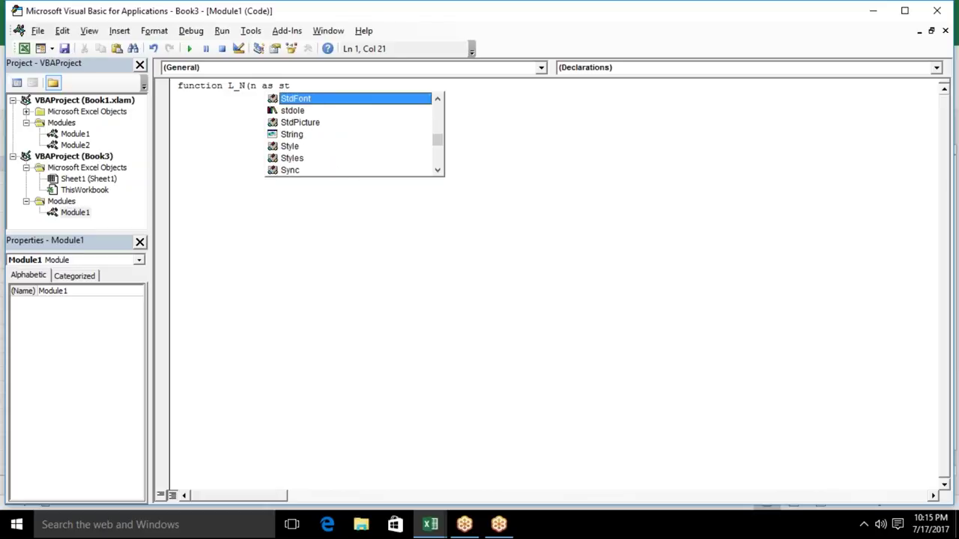
key(Down)
key(Down)
key(Down)
key(Tab)
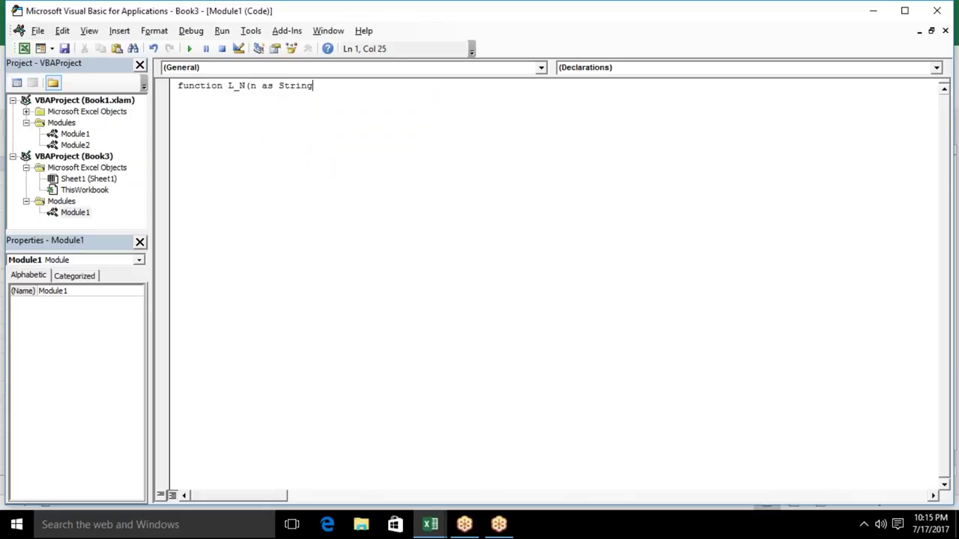
key(Return)
key(Return)
key(Return)
key(Return)
key(Return)
key(Up)
key(Up)
key(Up)
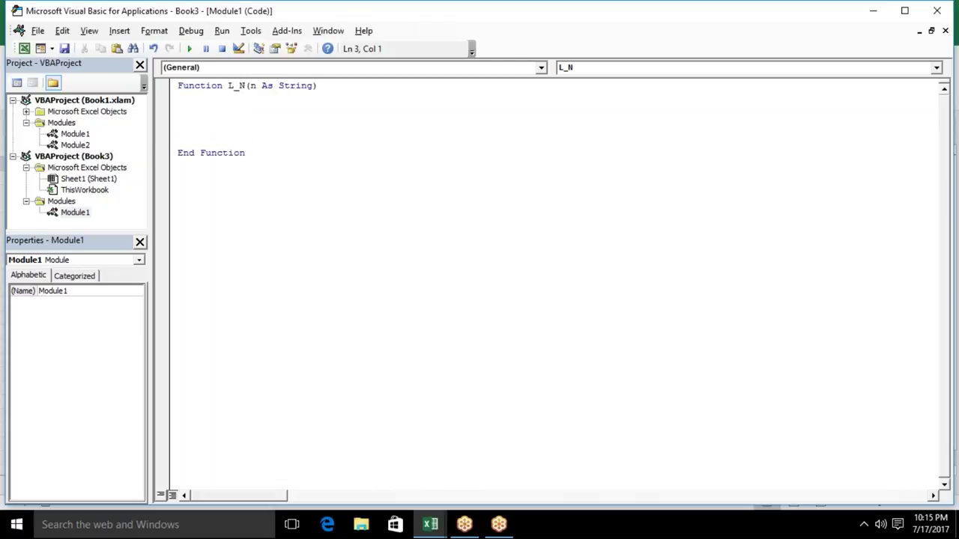
key(alt+F11)
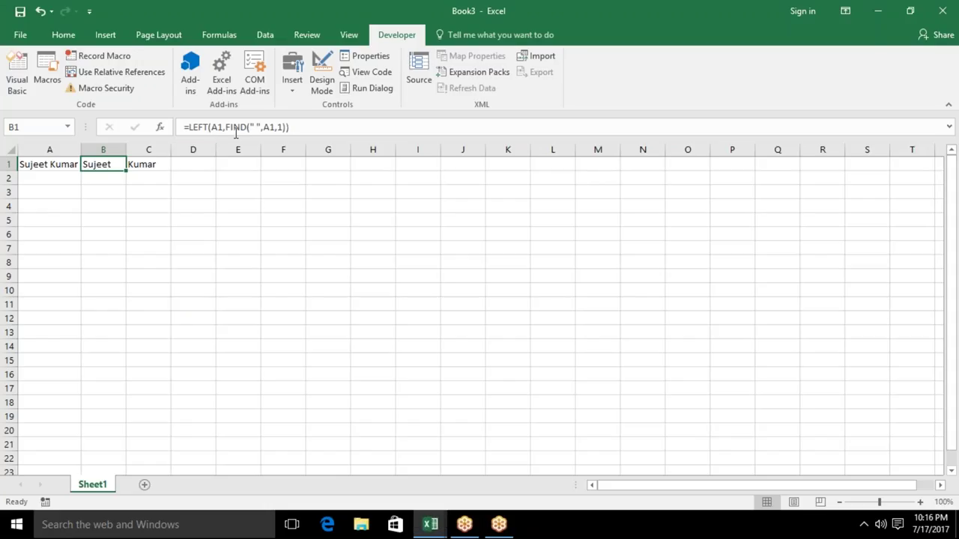
Inside L_N, add Dim s As Integer and s = InStr(1, n, " ") to find the first space.
key(alt+F11)
text(dim )
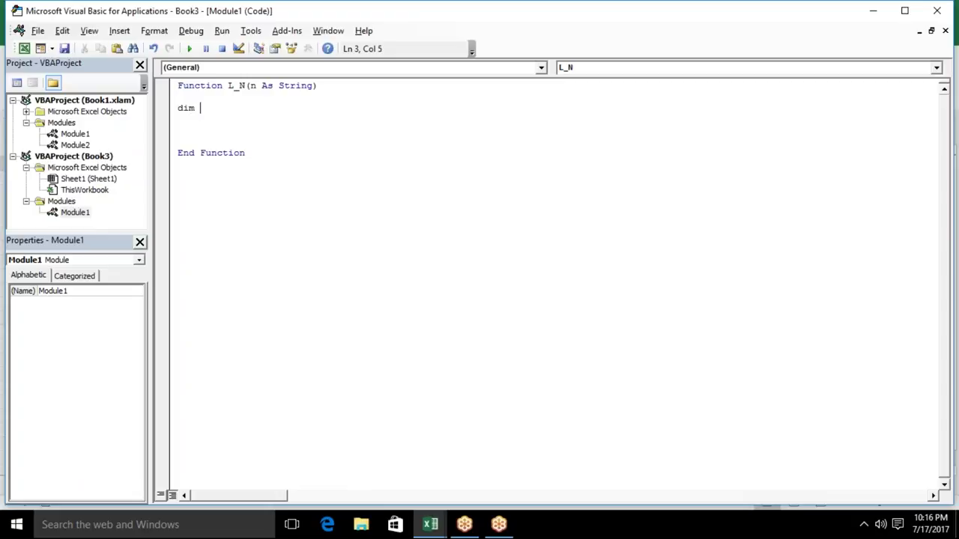
text(s as )
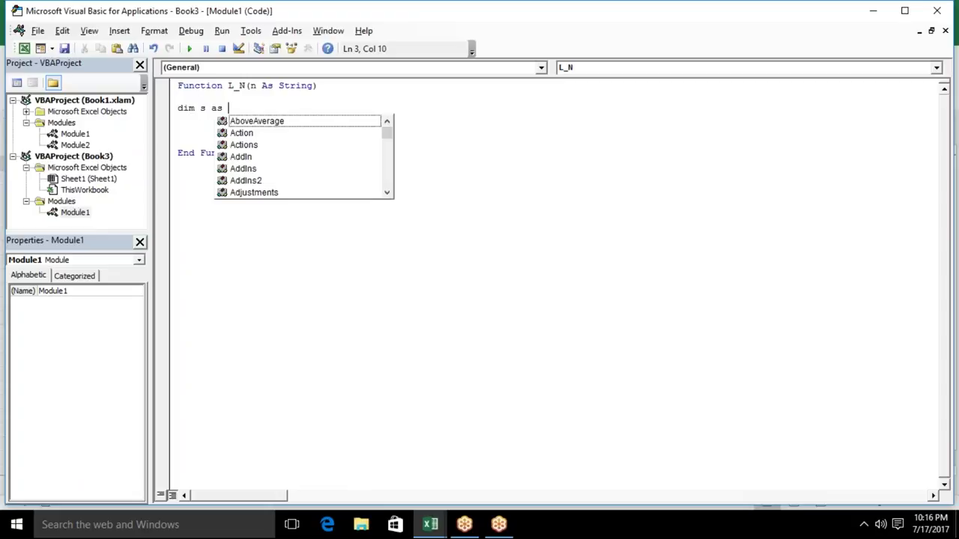
text(in)
key(Tab)
key(Return)
key(Return)
text(s=)
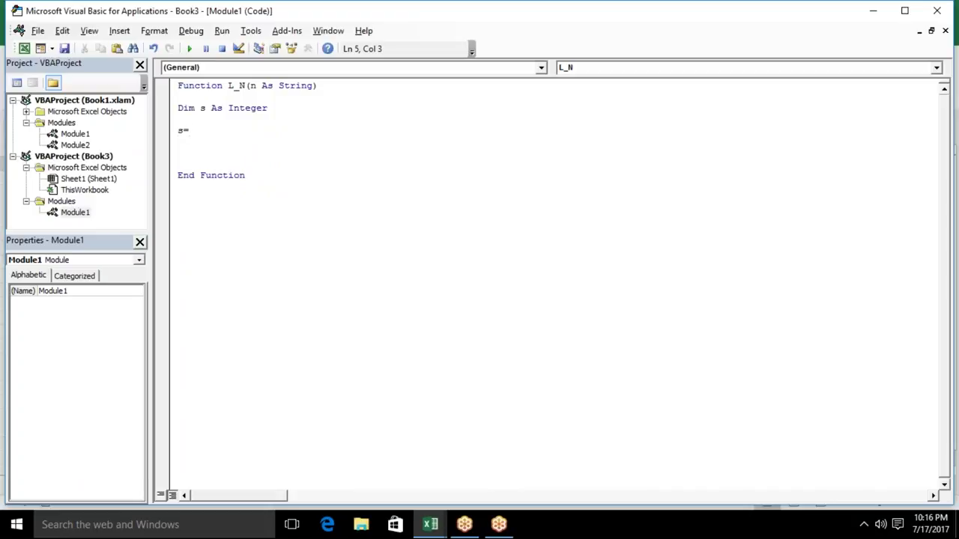
text(fin)
key(BackSpace)
key(BackSpace)
key(BackSpace)
text(instr)
text(()
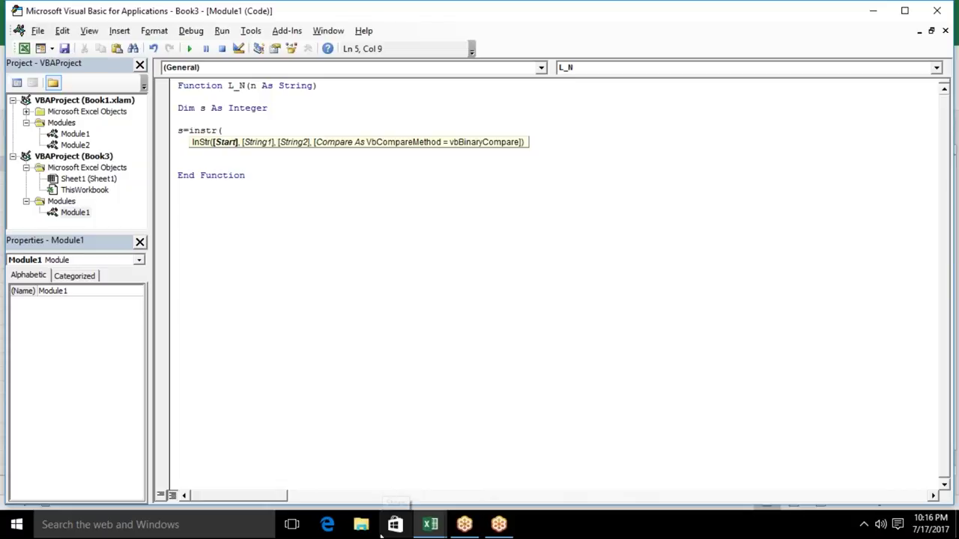
text(1,)
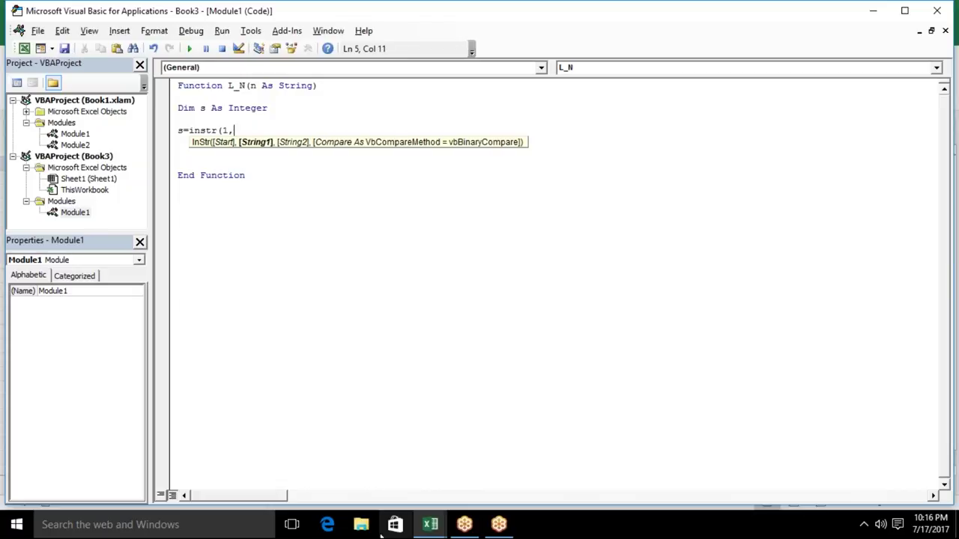
text(n," ")
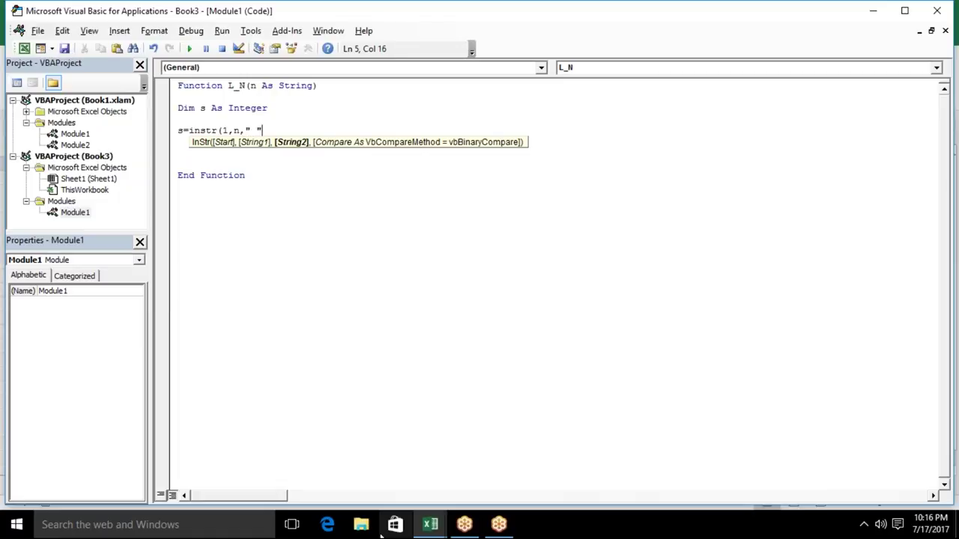
text())
key(Return)
key(alt+F11)
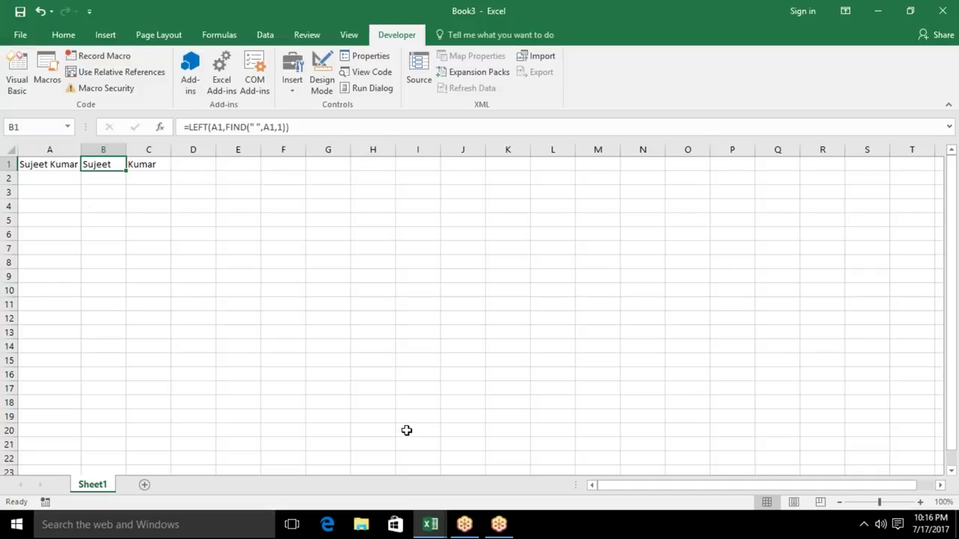
Add the line L_N = Left(n, s - 1) so L_N returns the text before the space.
key(alt+F11)
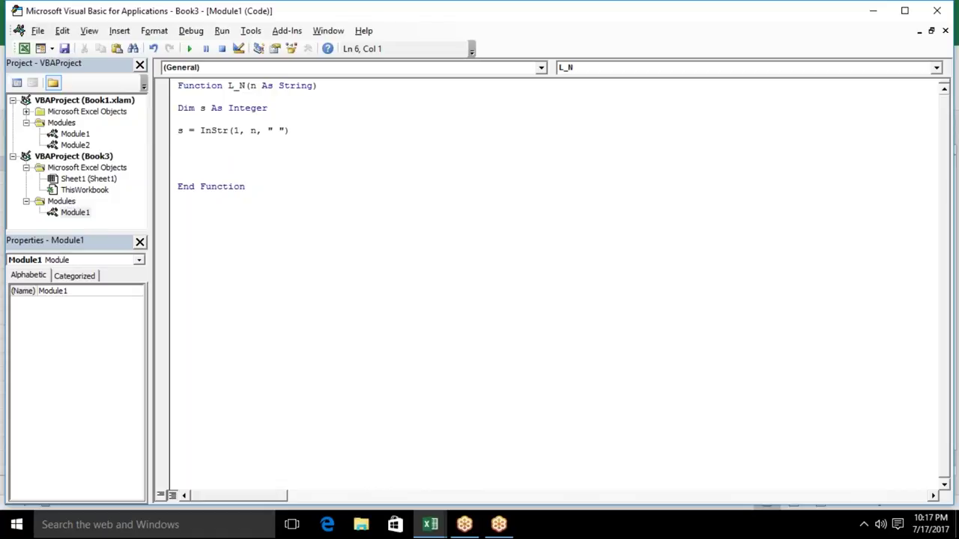
key(Return)
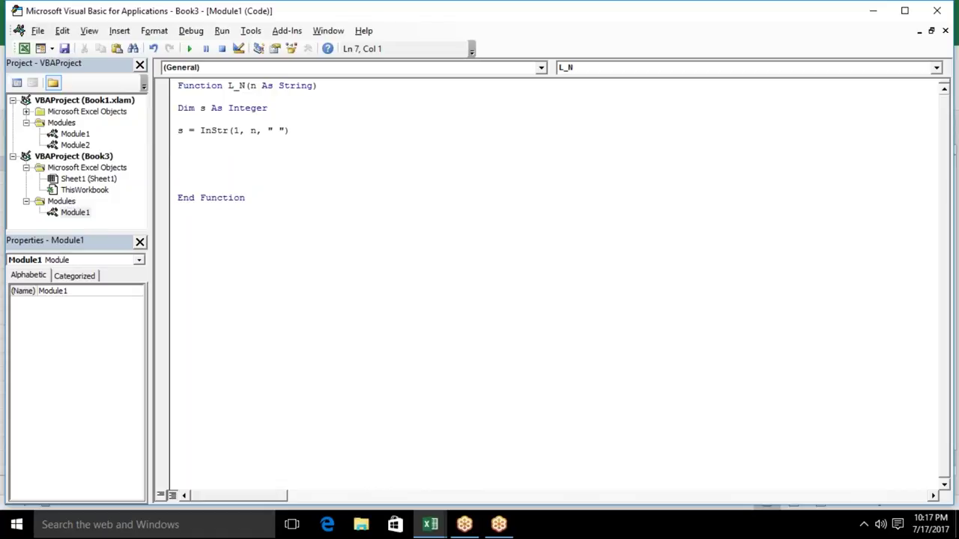
text(l)
text(_n)
text(=i)
text(nd)
key(BackSpace)
key(BackSpace)
key(BackSpace)
text(lef)
text(t)
text((n)
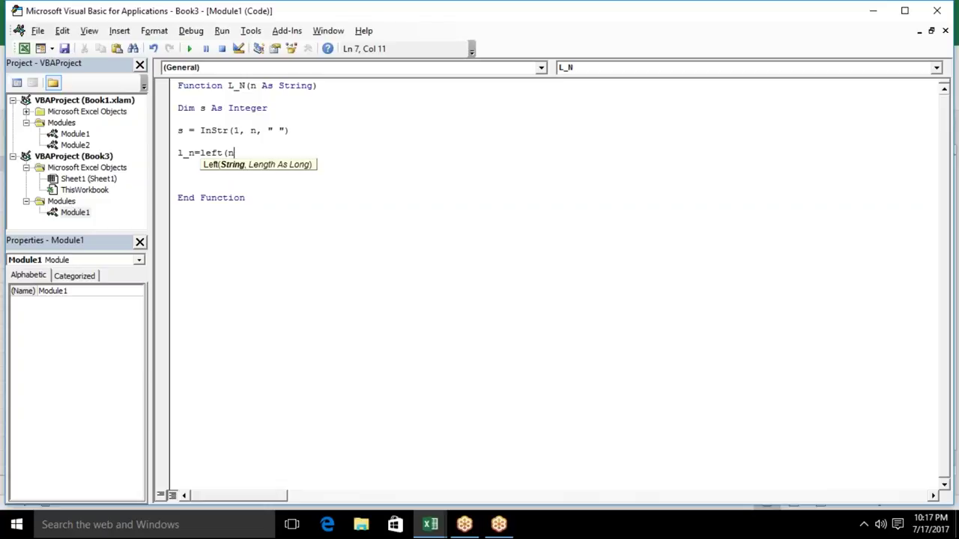
text(, )
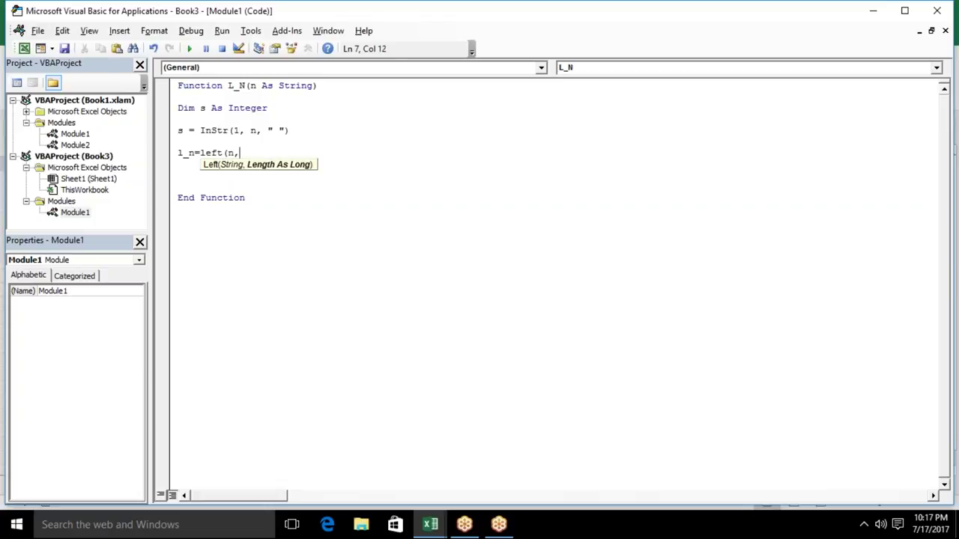
text(s - 1)
text())
key(Return)
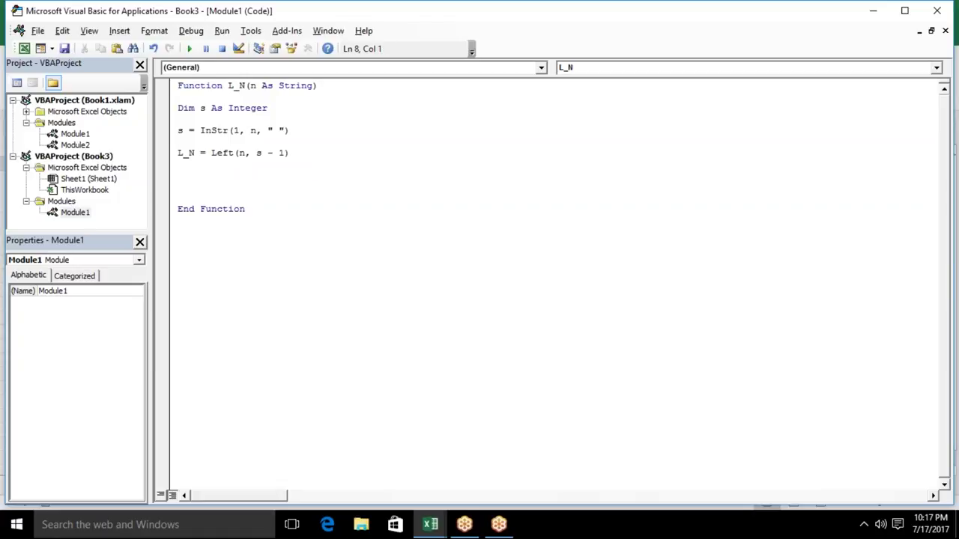
key(alt+F11)
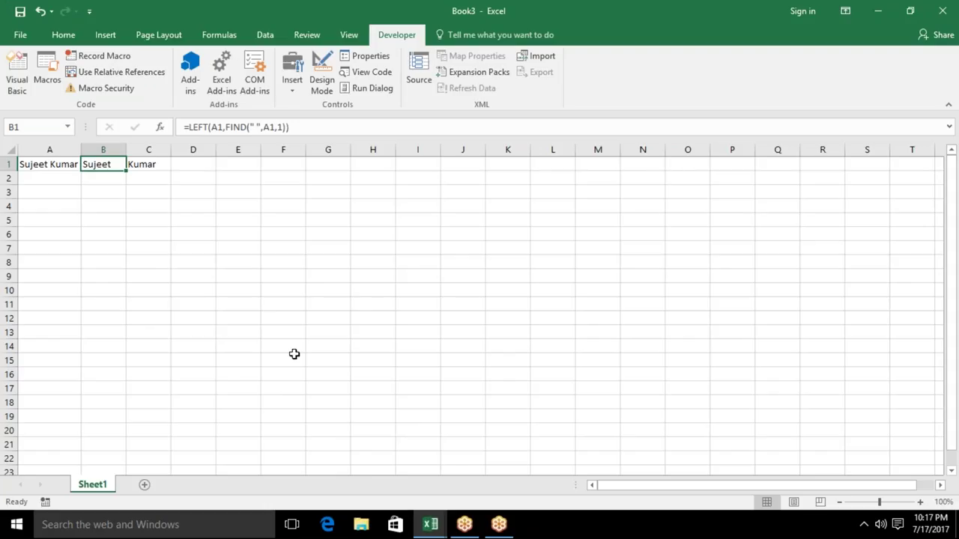
Check C1's RIGHT formula, then add a Function r_n(n As String) header below L_N.
click(145, 174)
click(145, 163)
key(alt+F11)
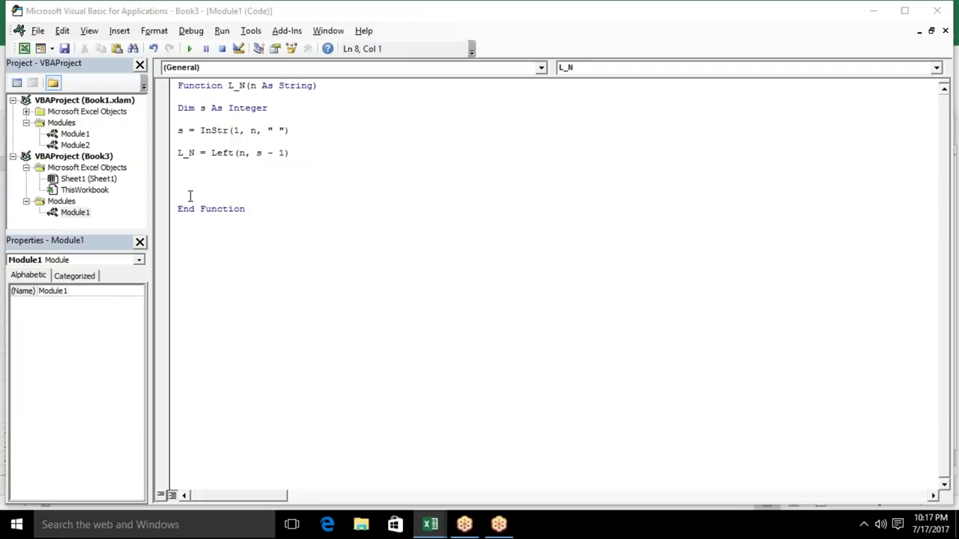
click(198, 232)
text(function )
text(r_n()
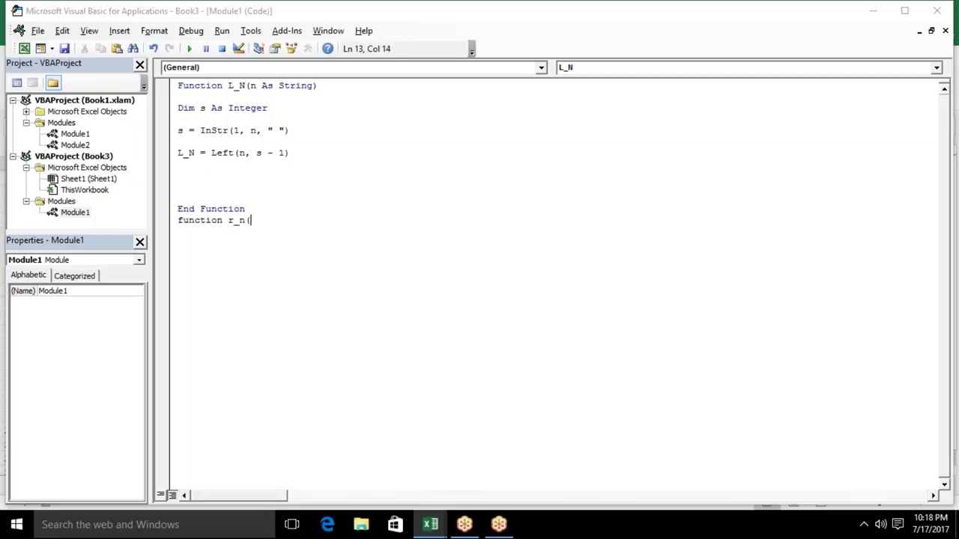
text(n as st)
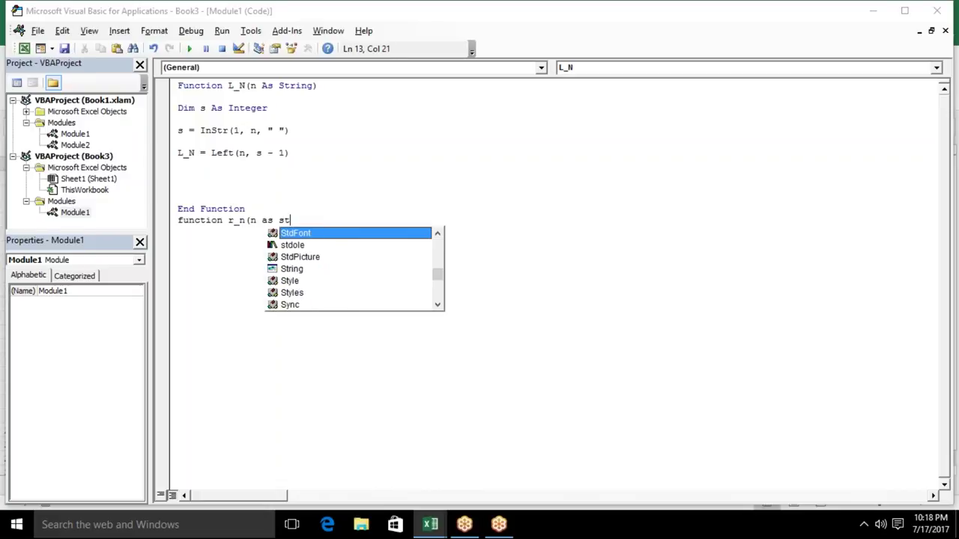
text(r)
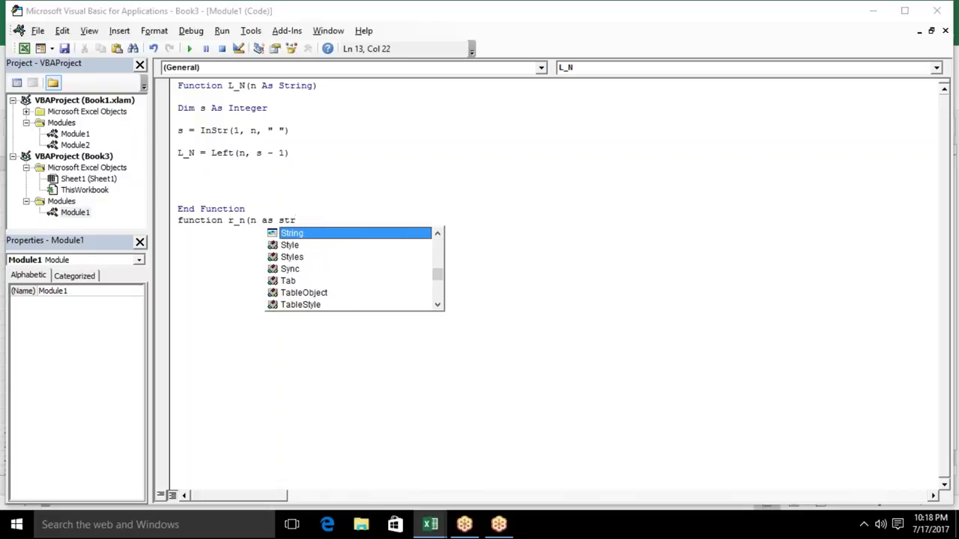
text())
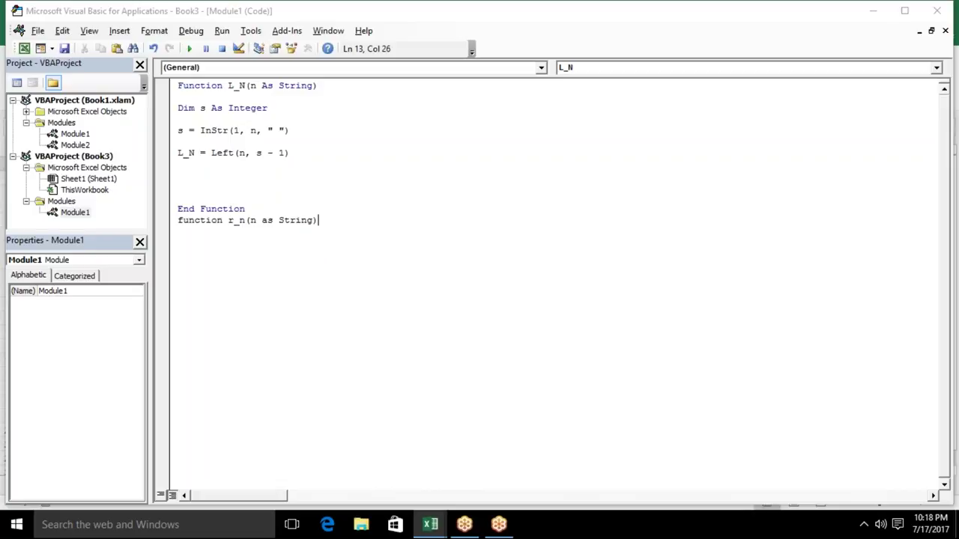
key(Return)
key(Return)
key(Return)
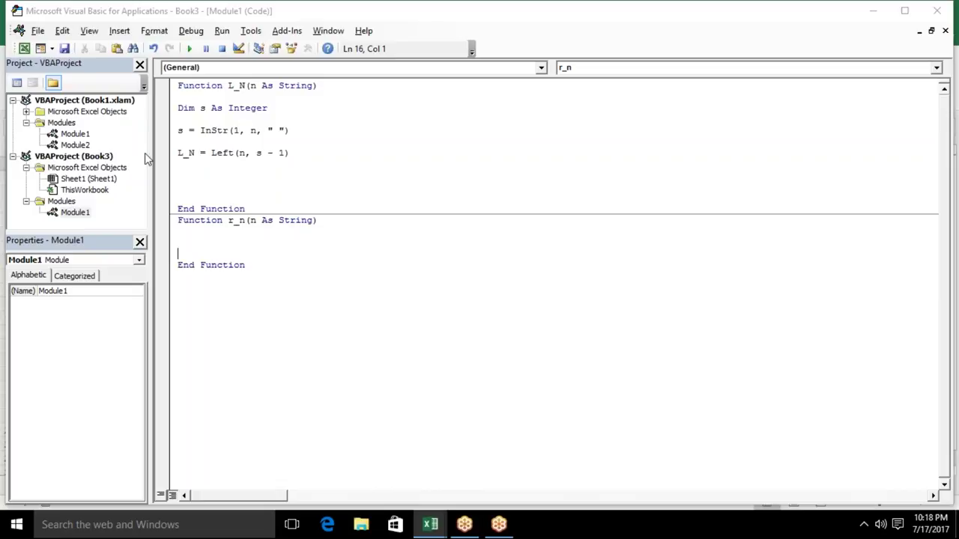
Copy the InStr line into r_n and add r_n = Right(n, Len(n) - s).
click(177, 130)
key(shift+Down)
key(ctrl+c)
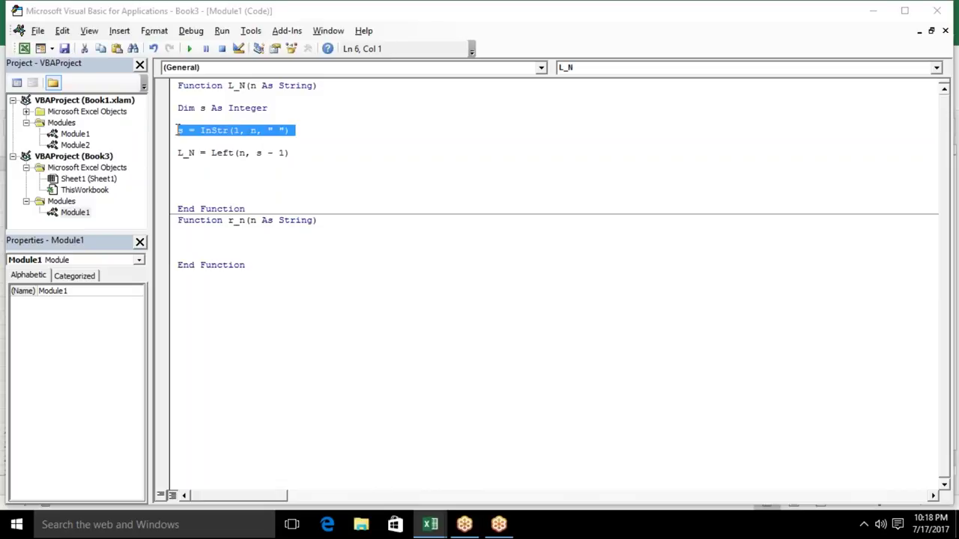
key(Down)
key(Down)
key(Down)
key(Down)
key(Down)
key(Down)
key(Down)
key(Down)
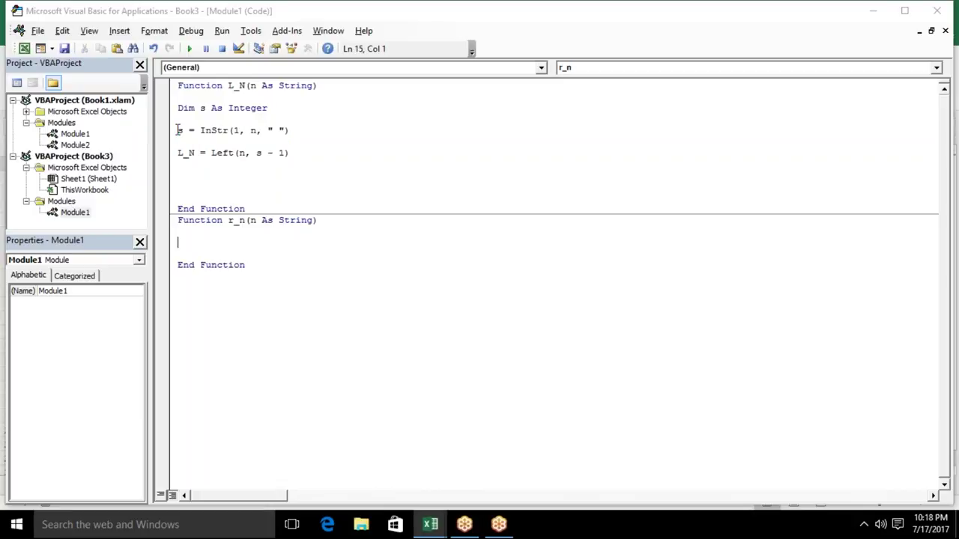
key(ctrl+v)
key(Return)
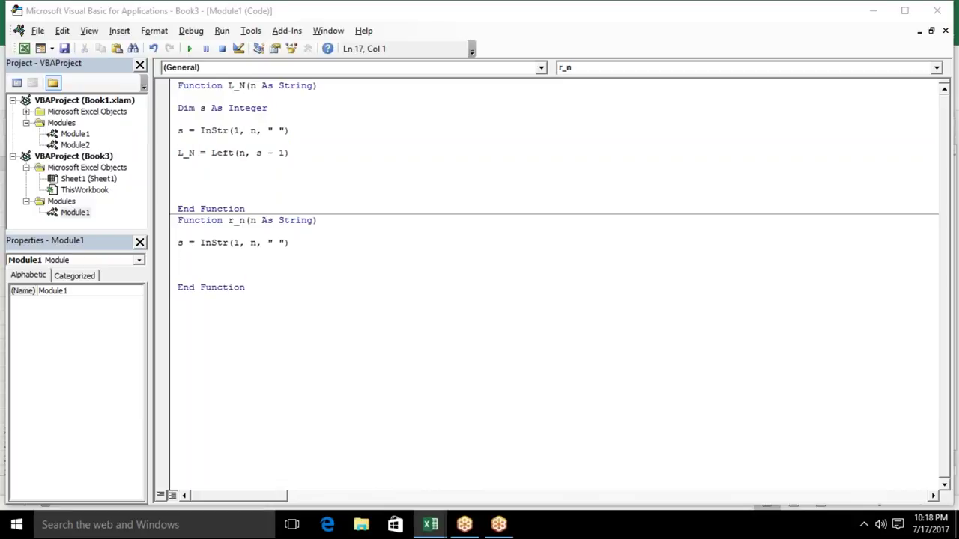
text(r_n=r)
text(ight()
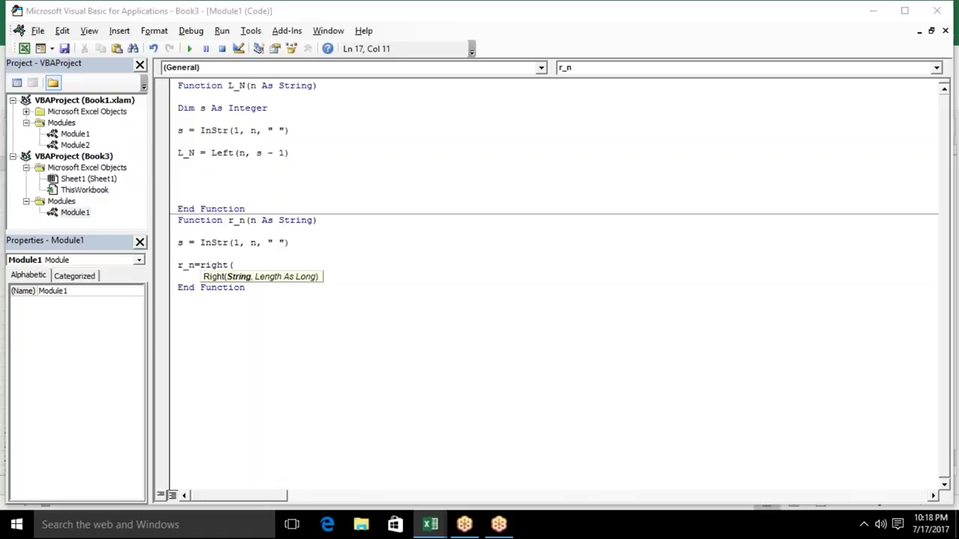
text(n,len)
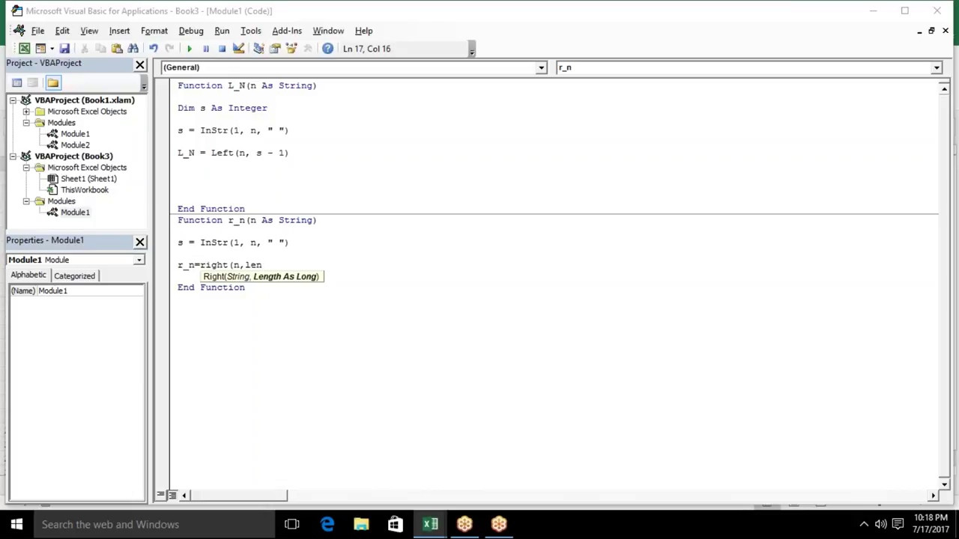
text((n)
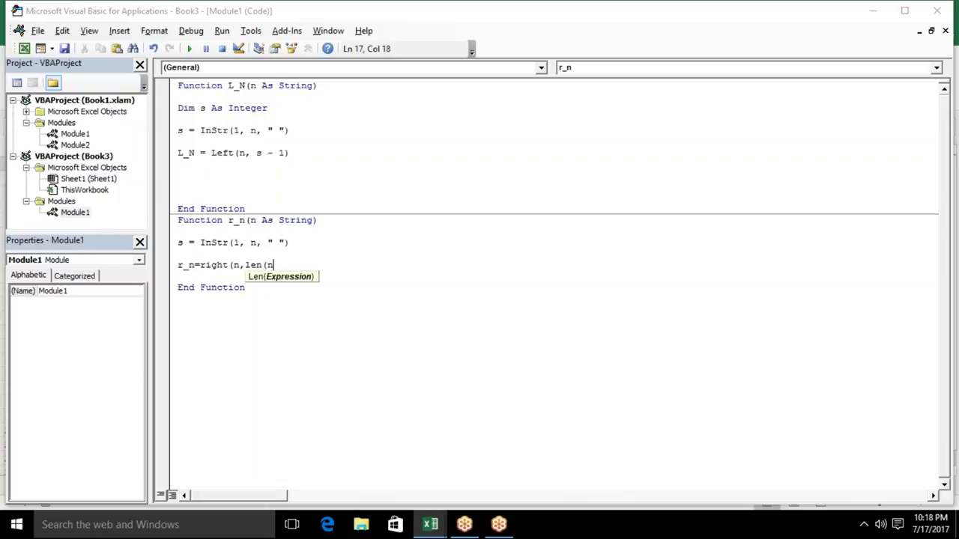
text()-s))
key(Return)
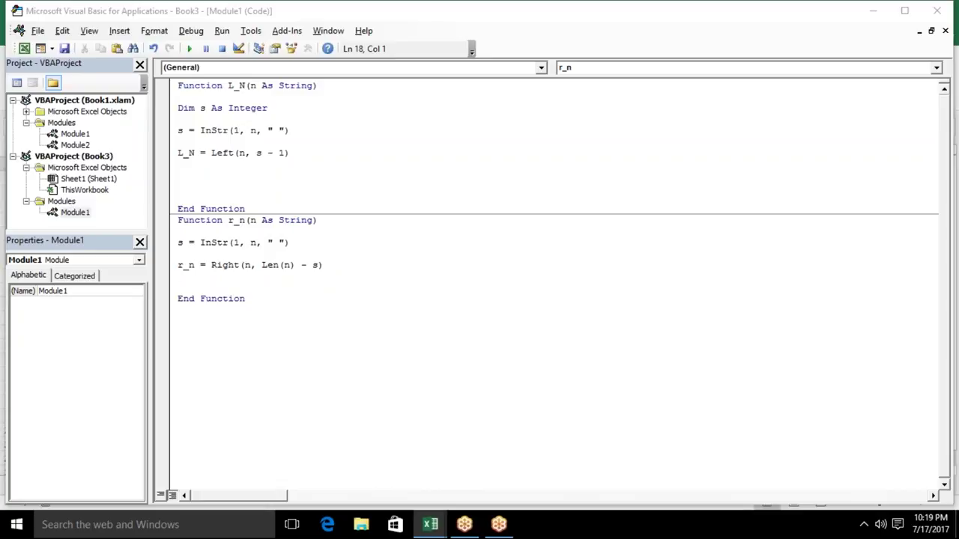
key(alt+F11)
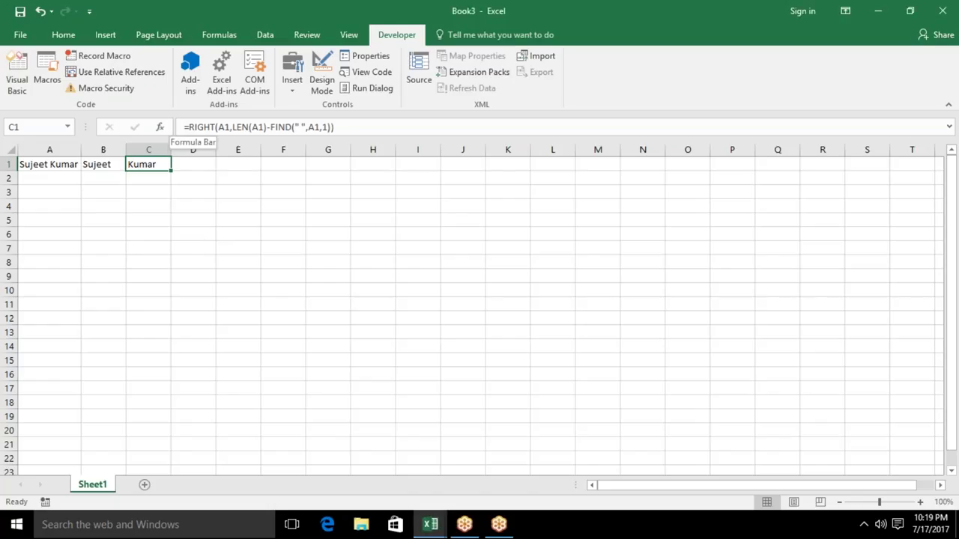
Clear the old formulas in B1:C1 and enter =L_N(A1) in B1.
drag(103, 165, 149, 164)
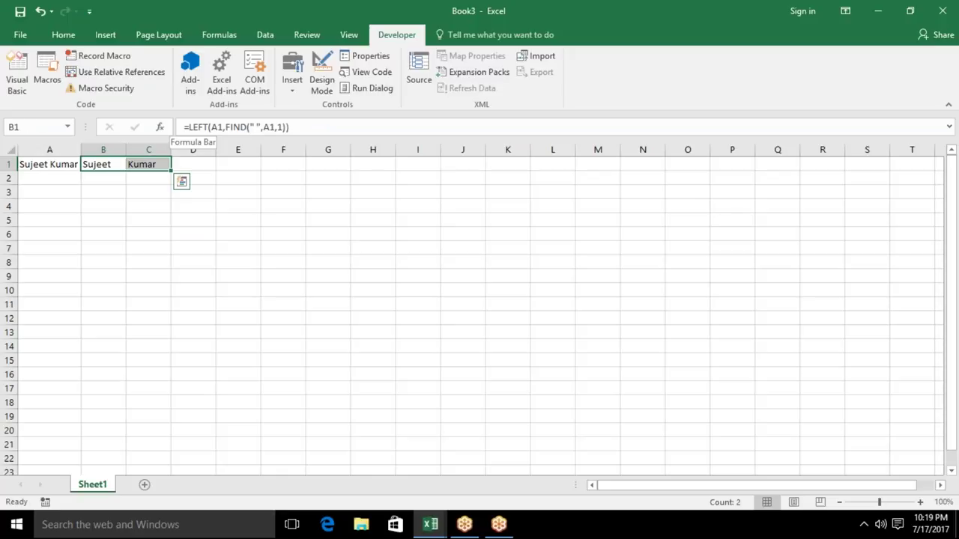
key(Delete)
click(49, 164)
key(Right)
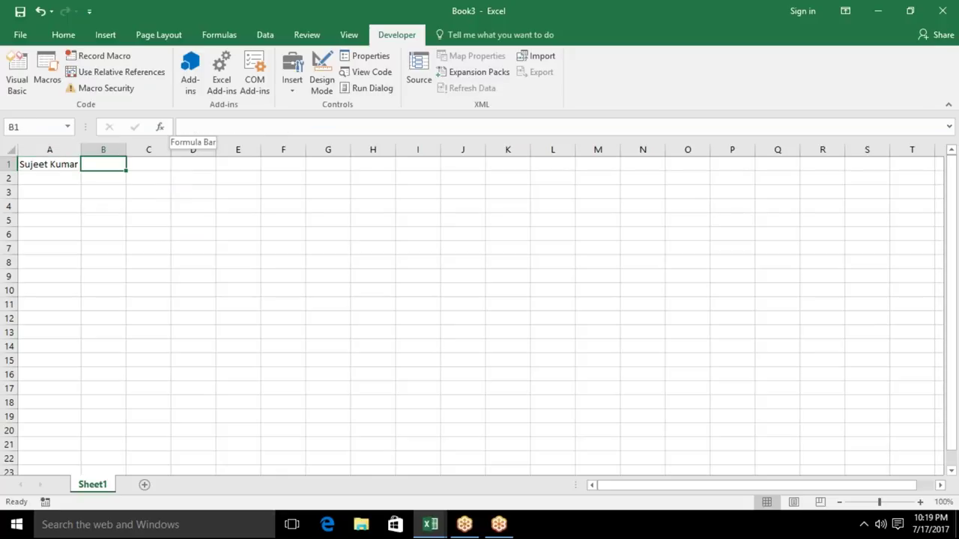
text(=l)
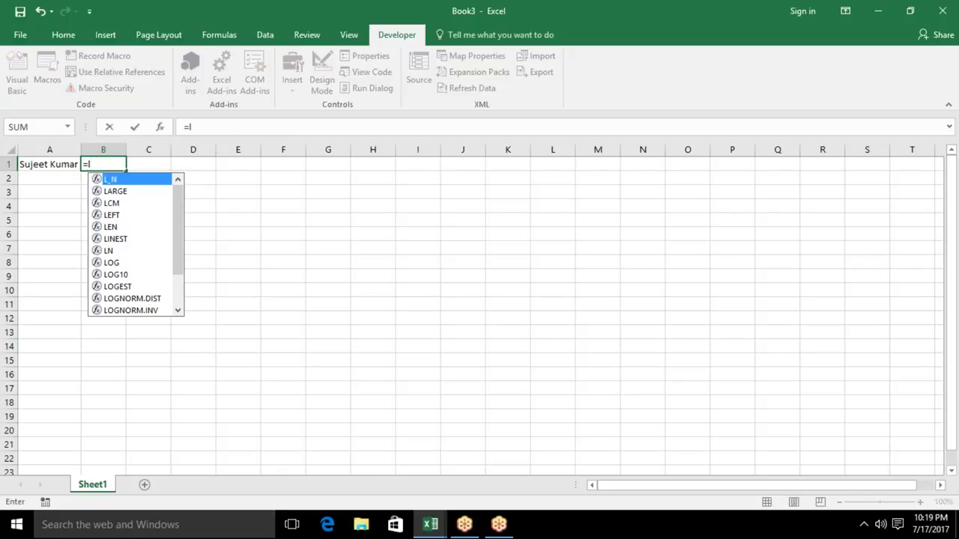
key(Tab)
key(Left)
key(Return)
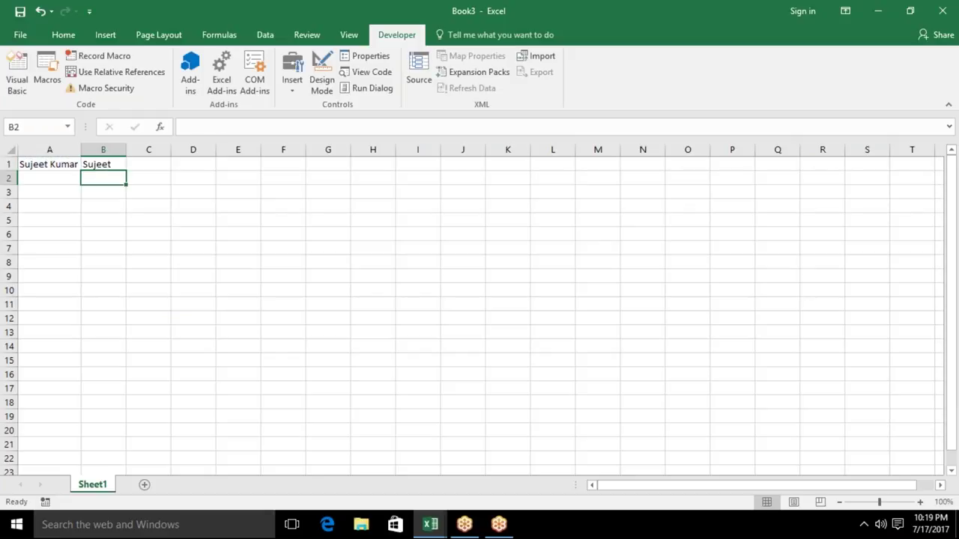
Enter =r_n(A1) in C1 to show the surname.
key(Up)
key(Right)
text(=)
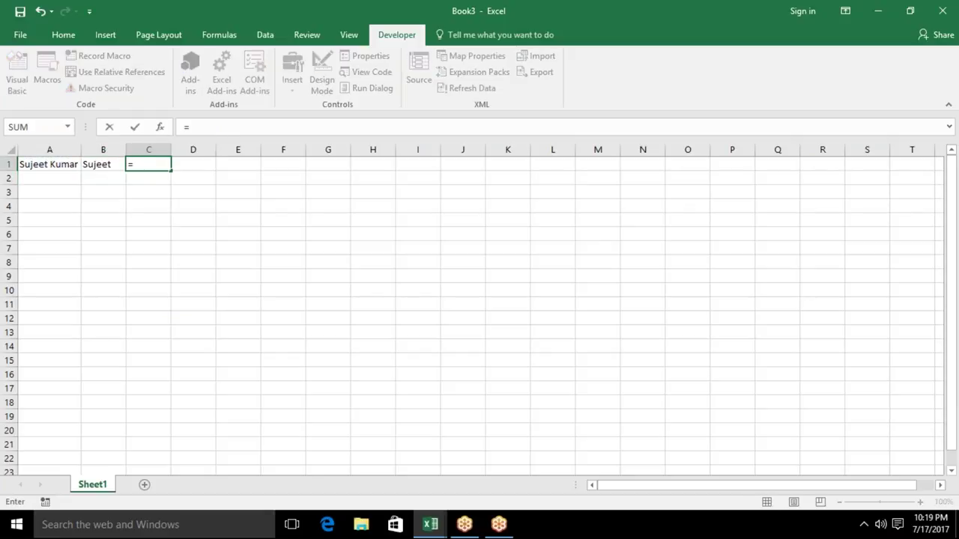
text(r)
key(Tab)
key(Left)
key(Left)
key(Return)
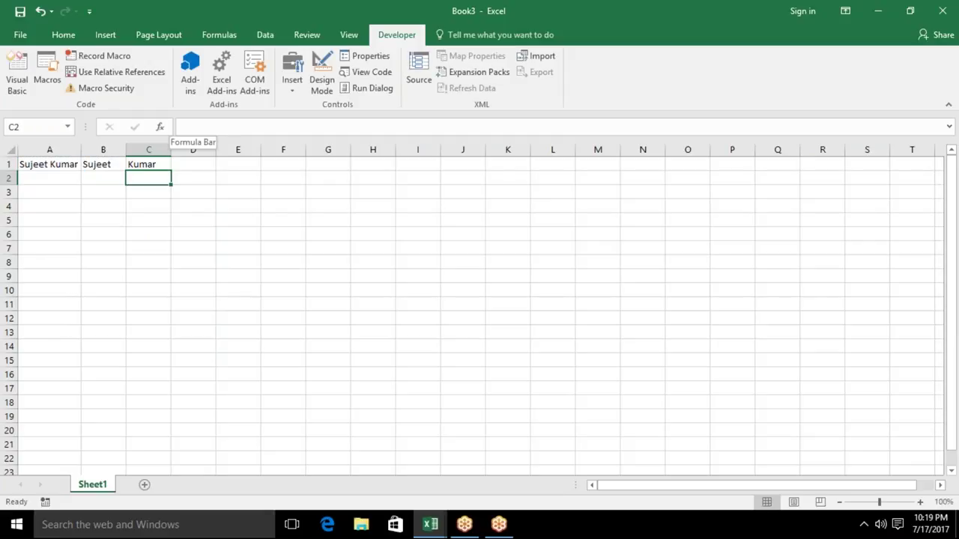
key(alt+F11)
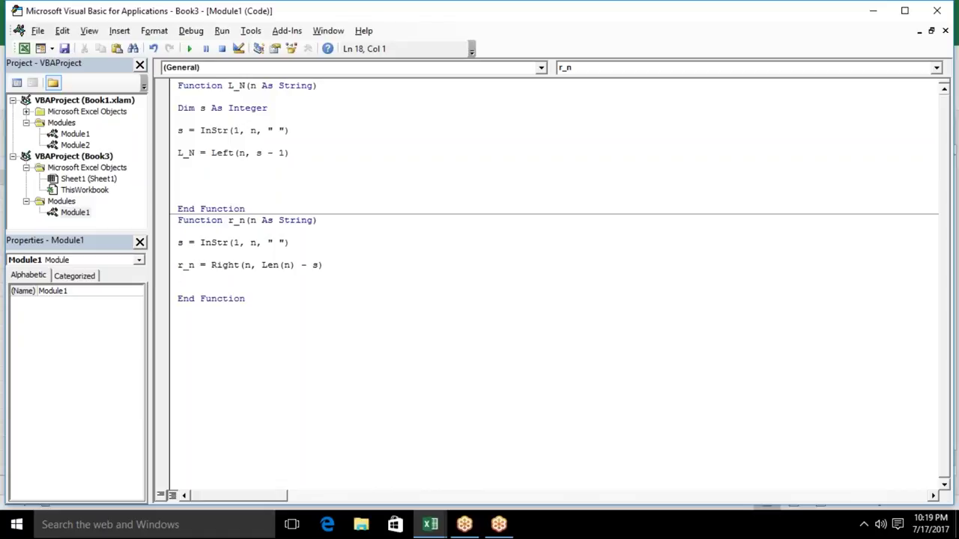
Type a sample contact line with a name, address, phone number and e-mail into A4.
key(alt+F11)
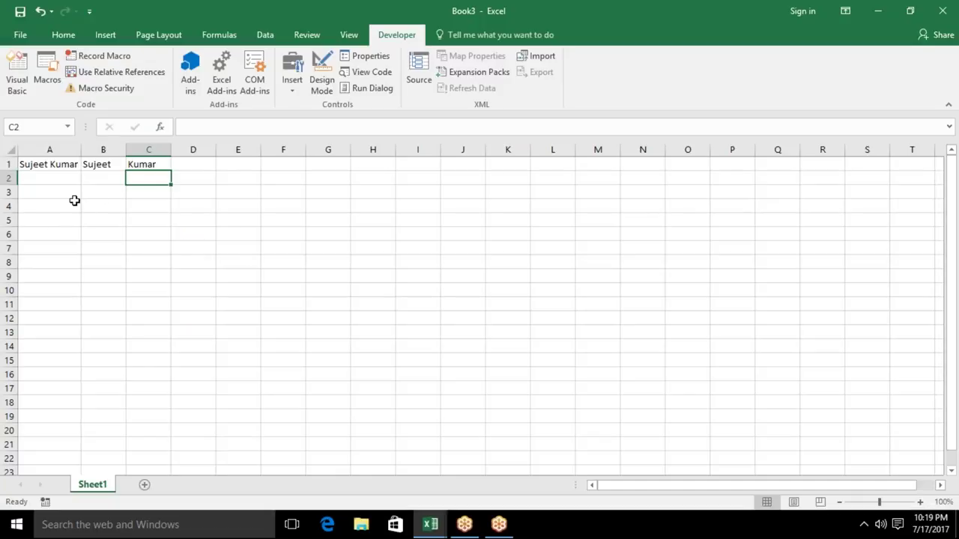
click(75, 203)
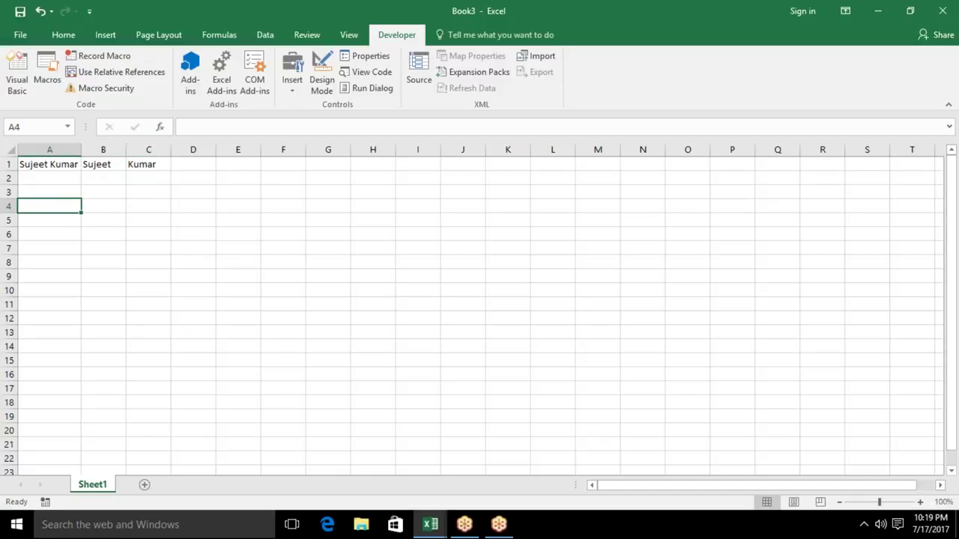
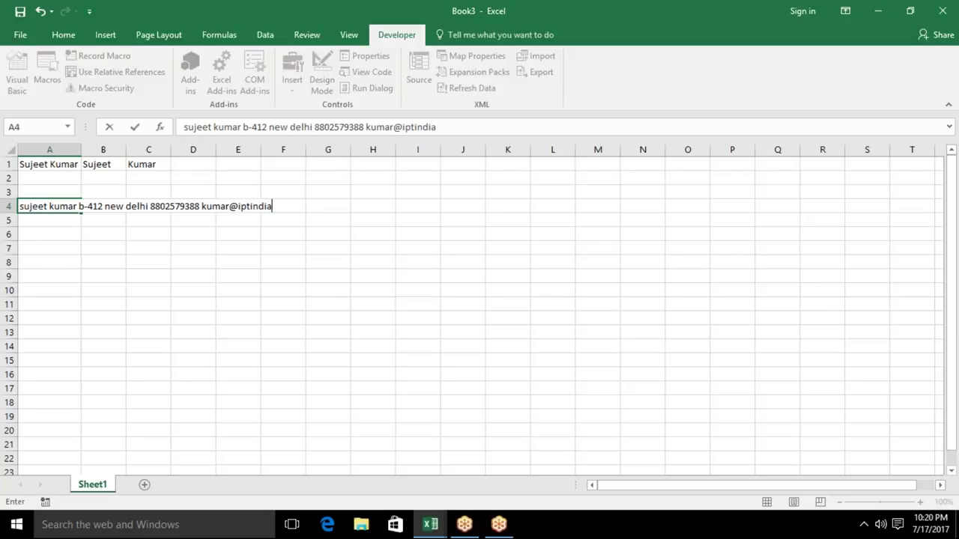
key(Return)
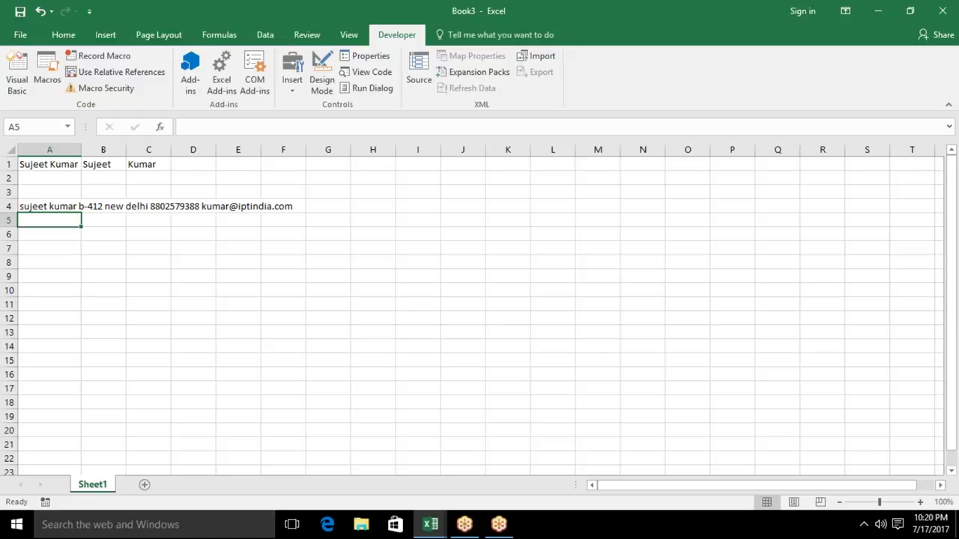
Add a new Function mm(n As String) below the existing functions in Module1.
key(alt+F11)
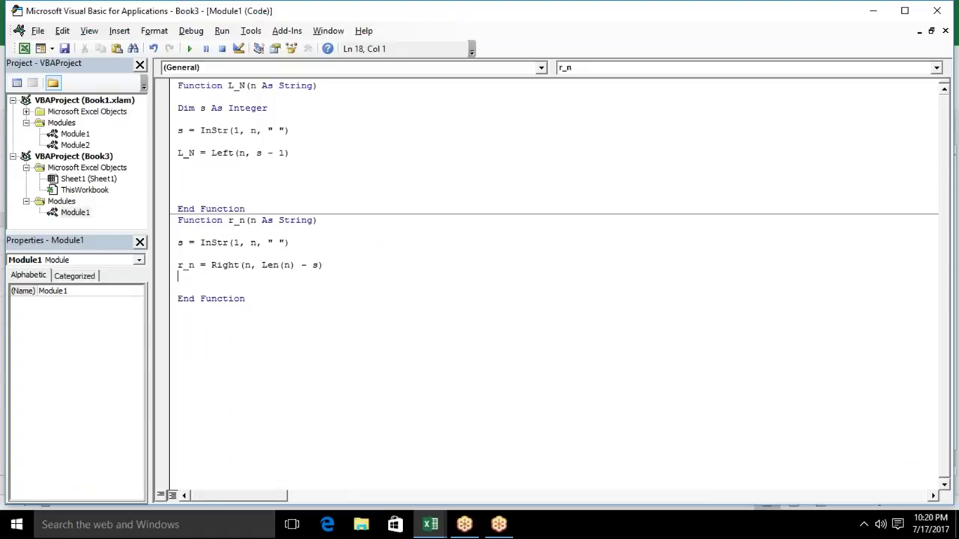
key(Down)
text(fun)
text(ction)
text(mm)
text((n as)
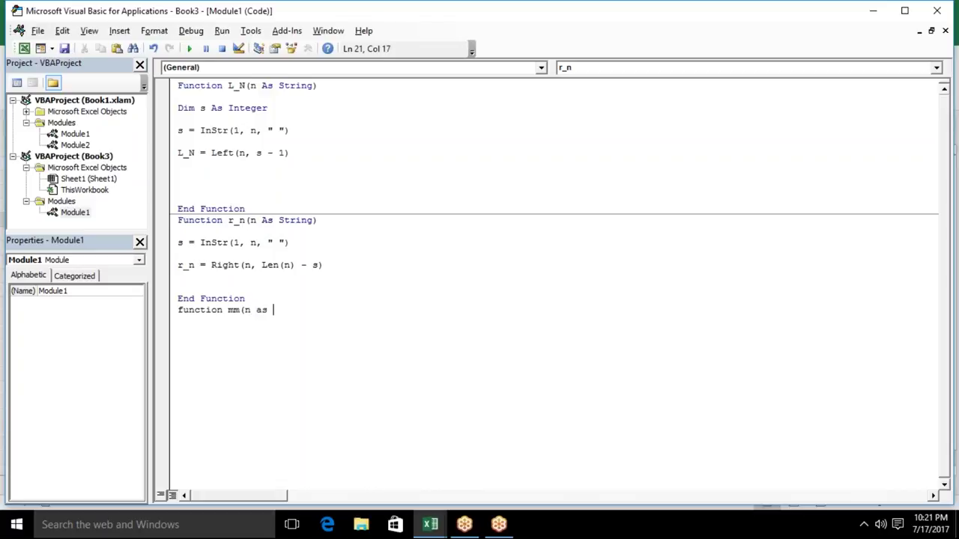
text( d)
key(BackSpace)
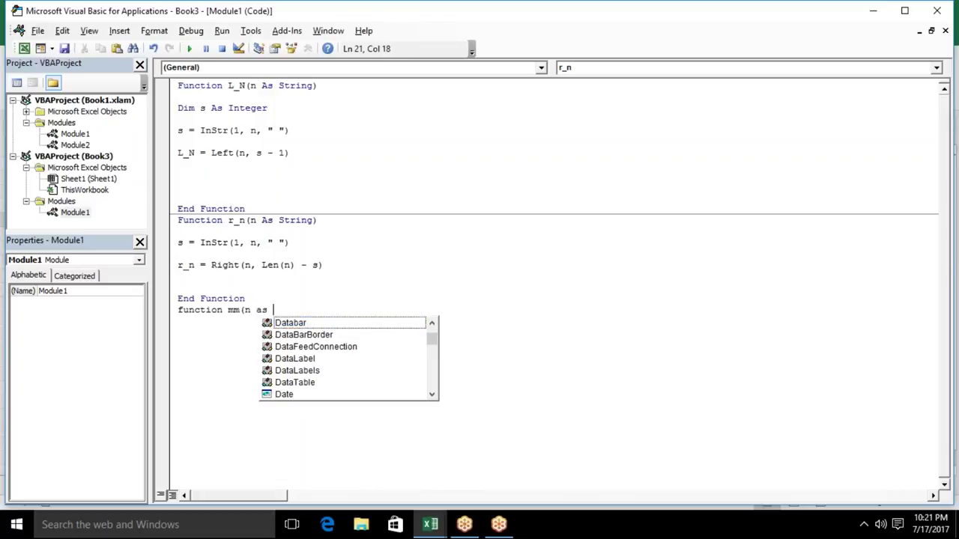
text(s St)
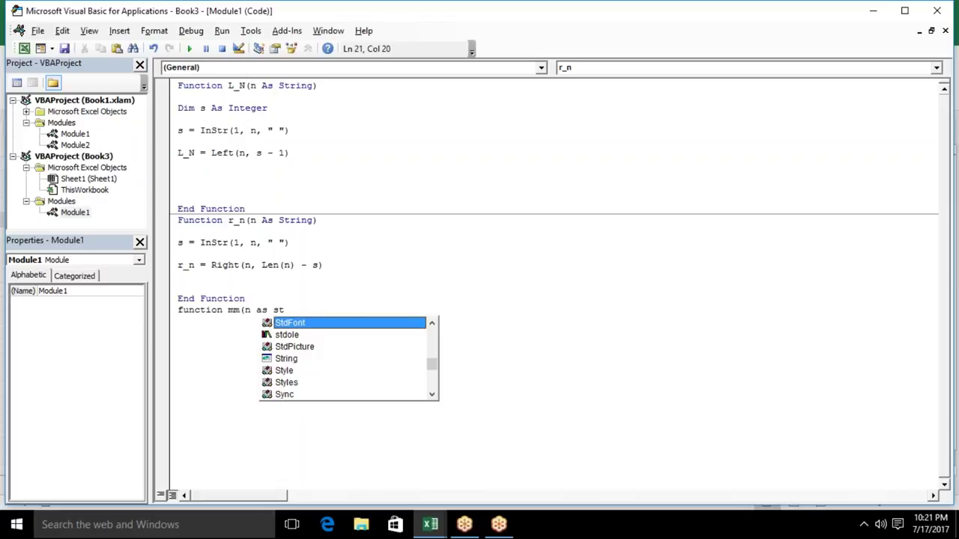
text(r)
key(Tab)
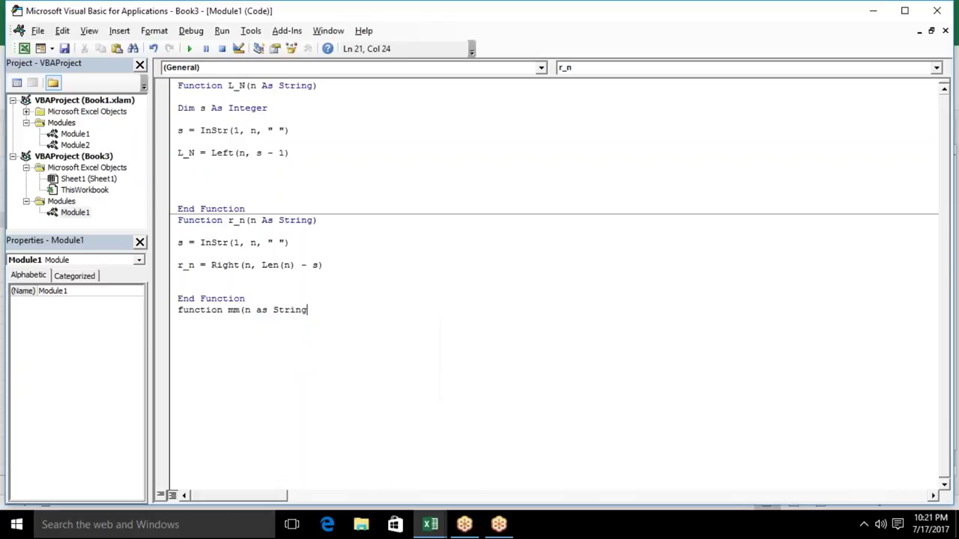
text())
key(Return)
key(Return)
key(Return)
key(Return)
key(Return)
In mm, declare Dim s As Integer and set s = InStrRev(n, " ").
key(Up)
key(Up)
key(Up)
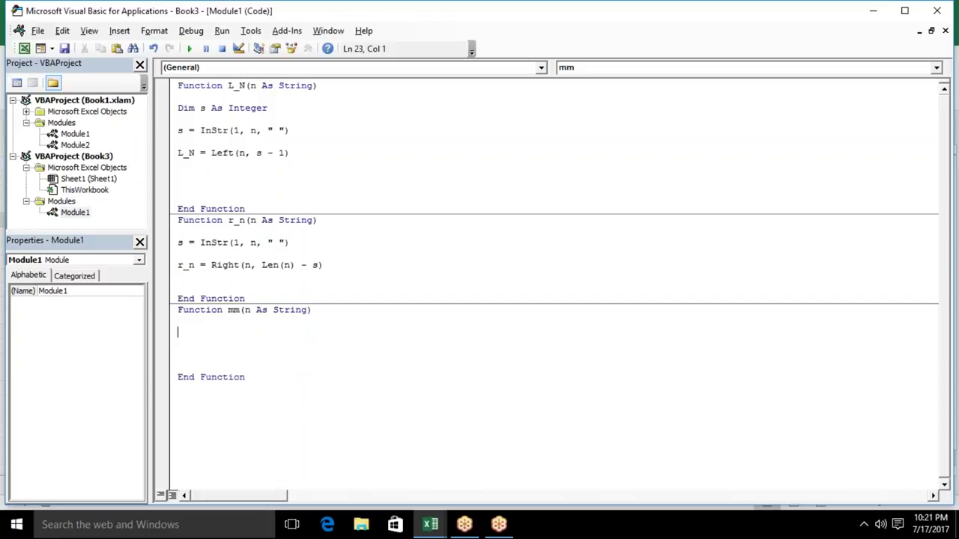
text(dim )
text(s as )
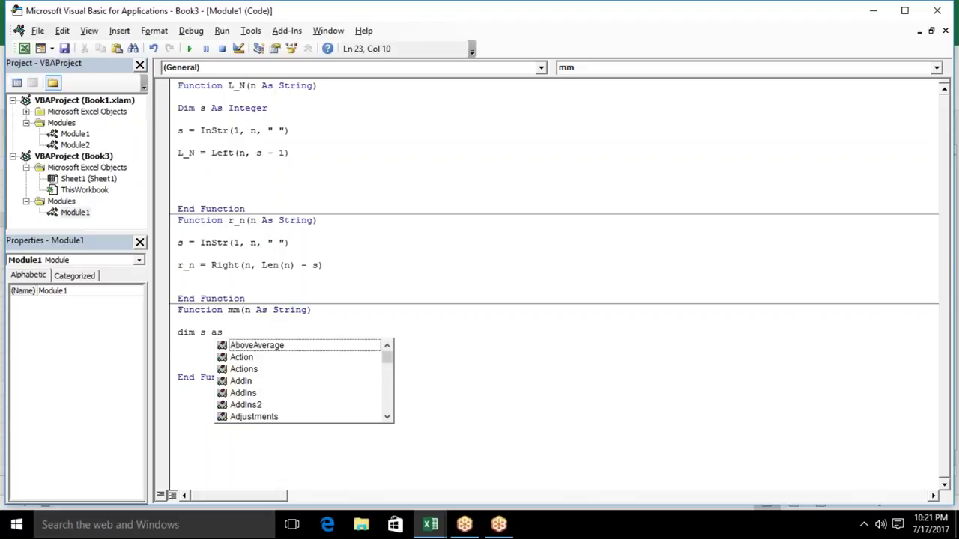
text(in)
key(Tab)
key(Return)
key(Return)
text(s=instrrev)
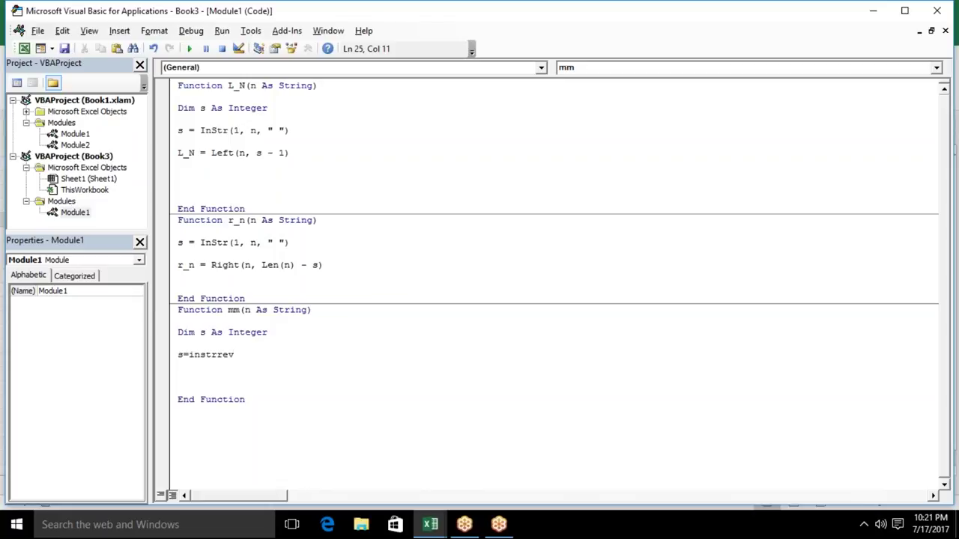
text(()
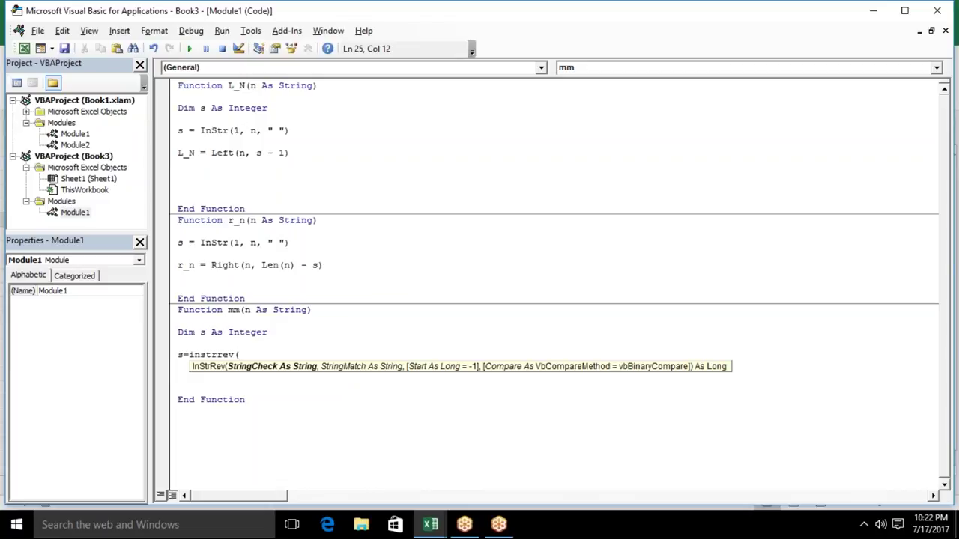
text(n)
text(," "))
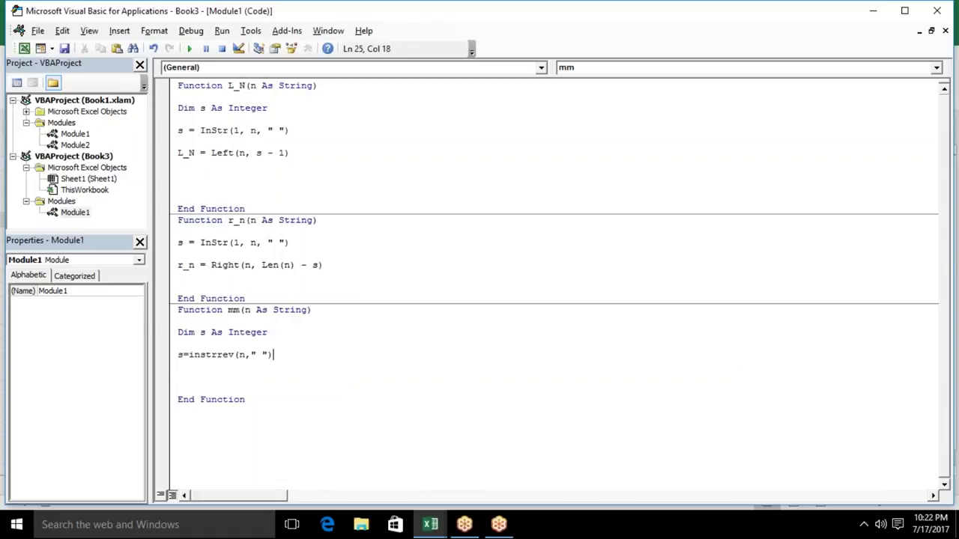
key(Return)
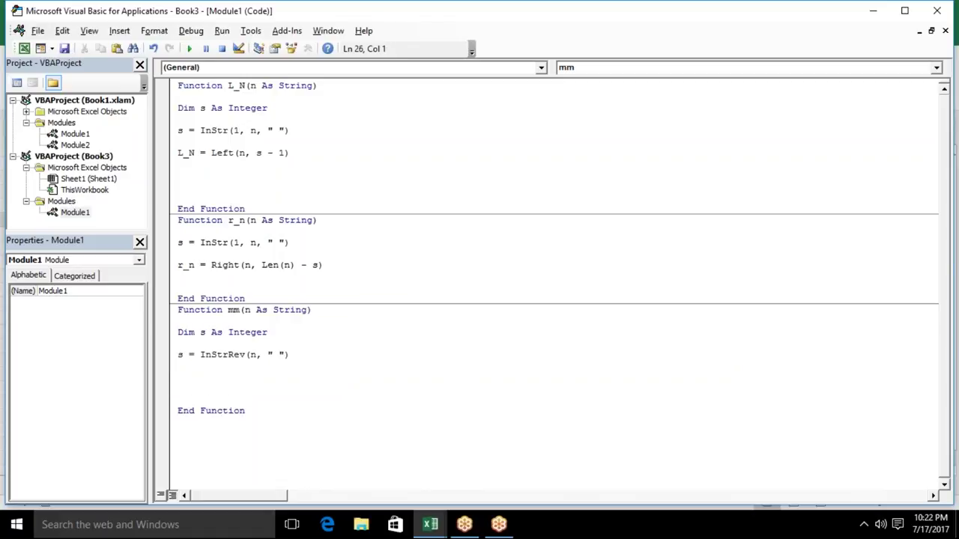
key(alt+F11)
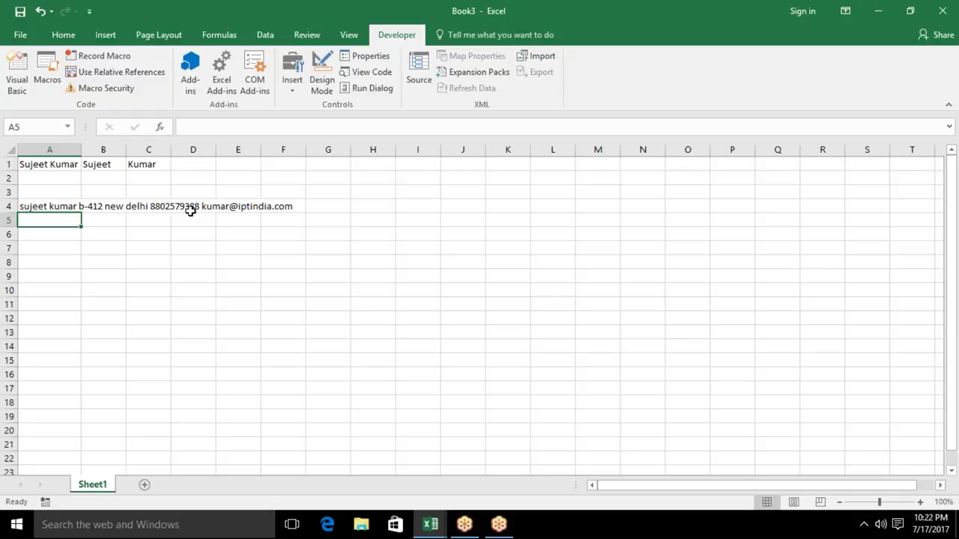
Add the line mm = Right(n, Len(n) - s) inside Function mm, then return to Excel.
key(alt+F11)
key(Return)
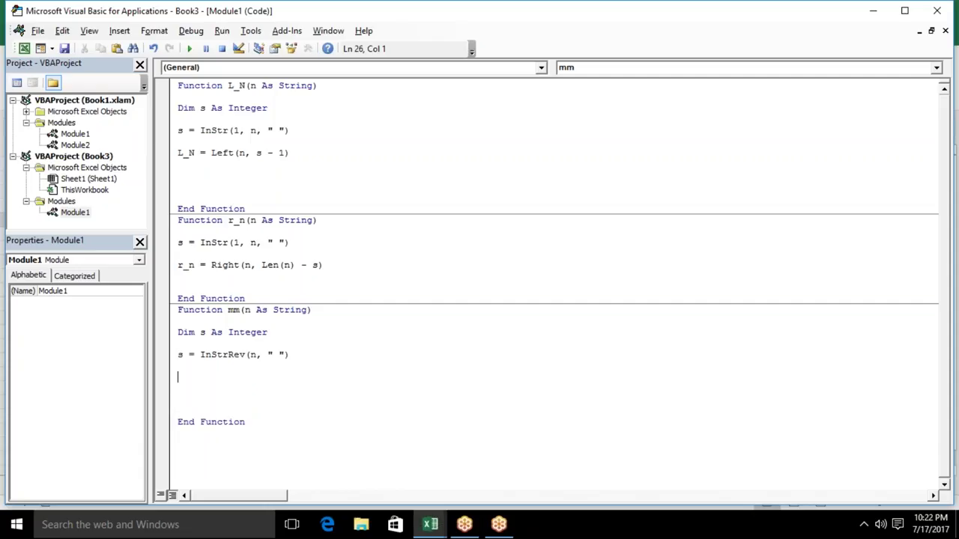
text(r)
key(BackSpace)
text(mm=right)
text((n,)
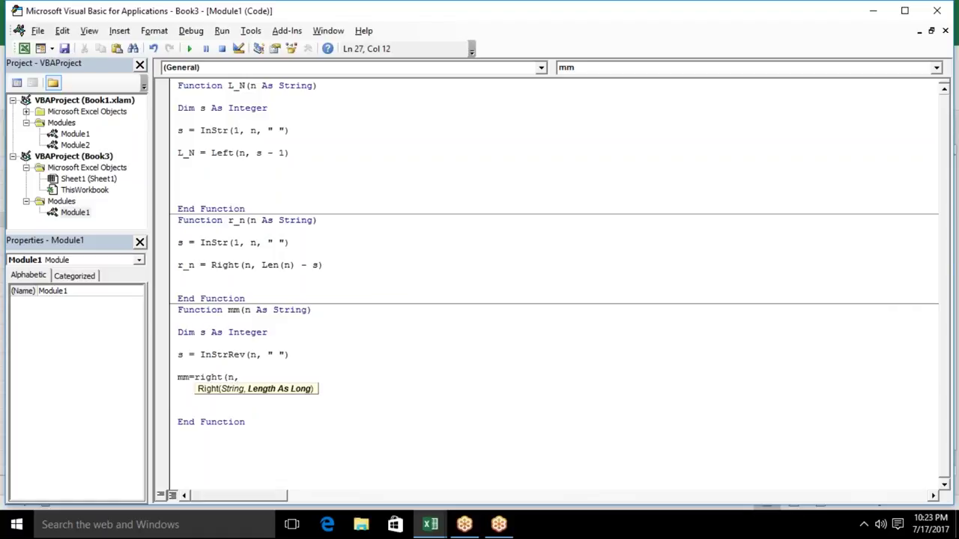
text(len)
text((n)-s))
key(Return)
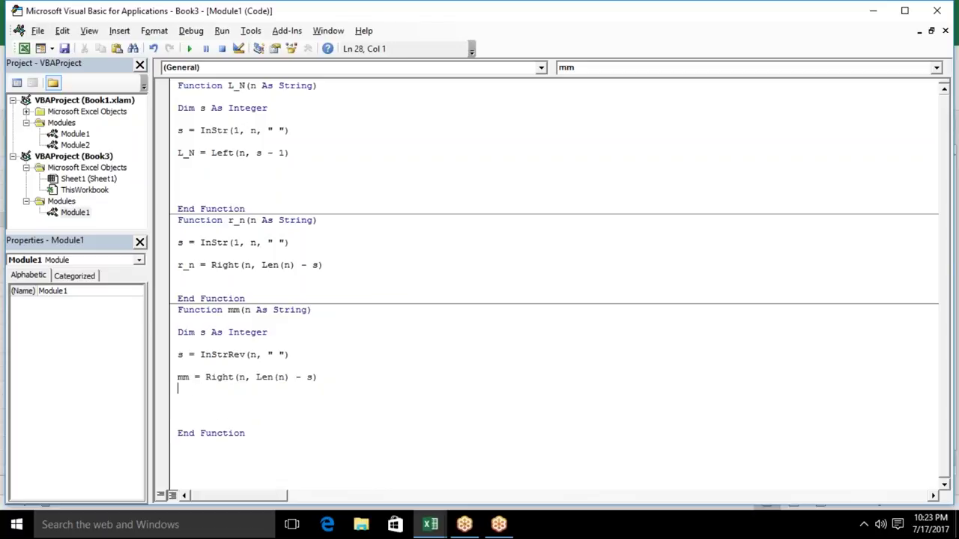
key(alt+F11)
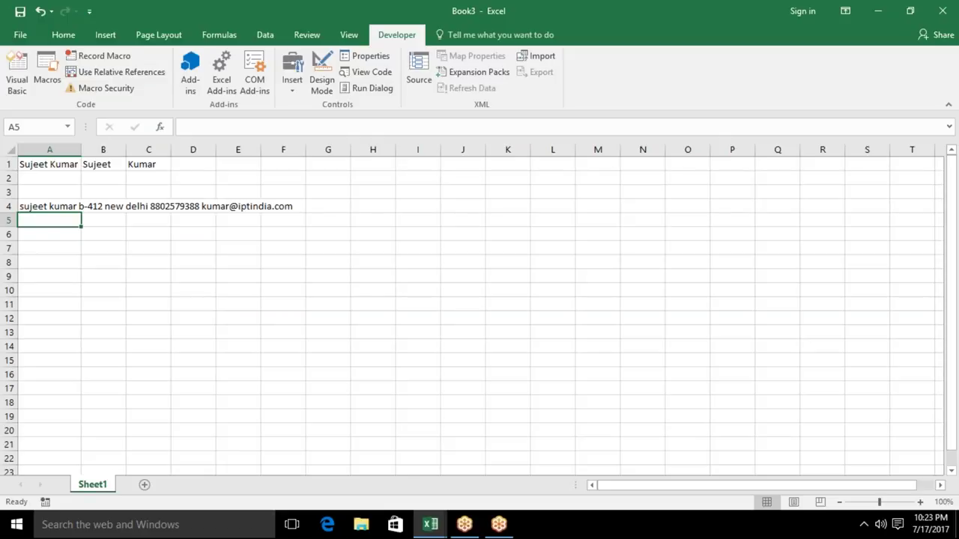
Enter =mm(A4) in B4 to pull A4's e-mail address, then minimise Excel and launch Firefox.
click(49, 206)
click(104, 206)
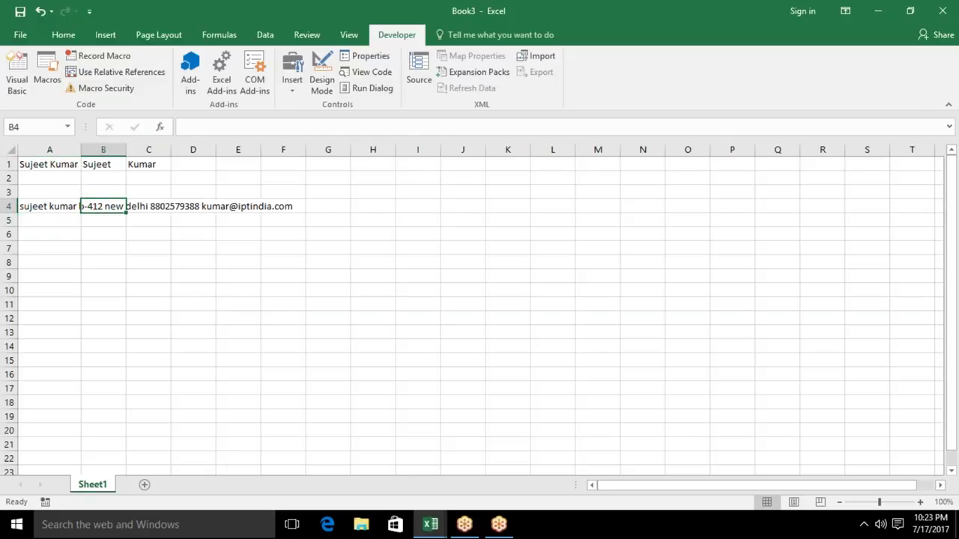
text(=mm)
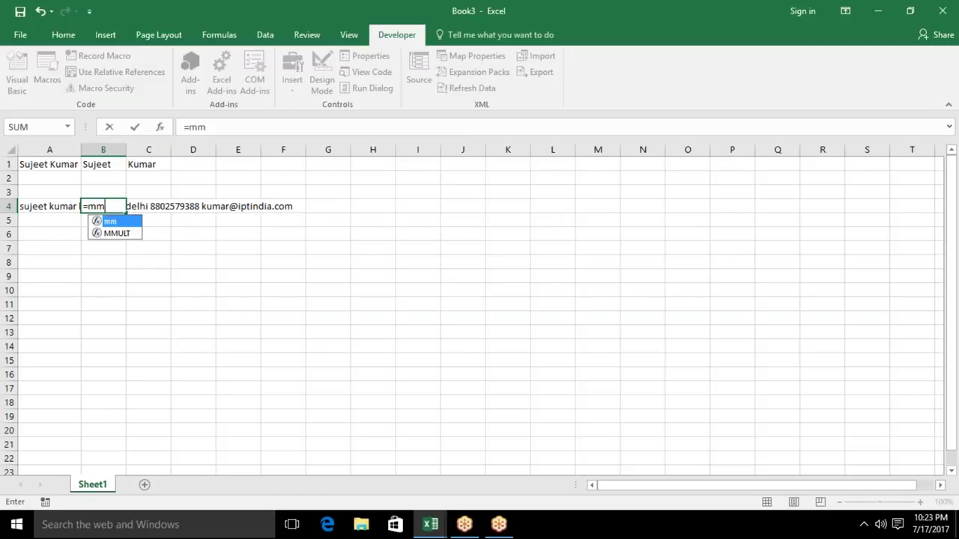
text(()
click(50, 206)
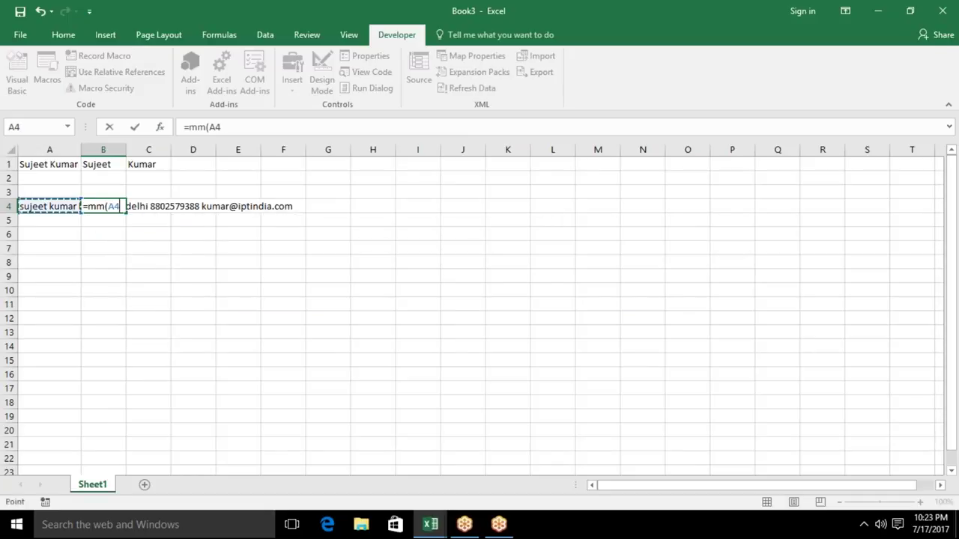
key(Return)
key(Return)
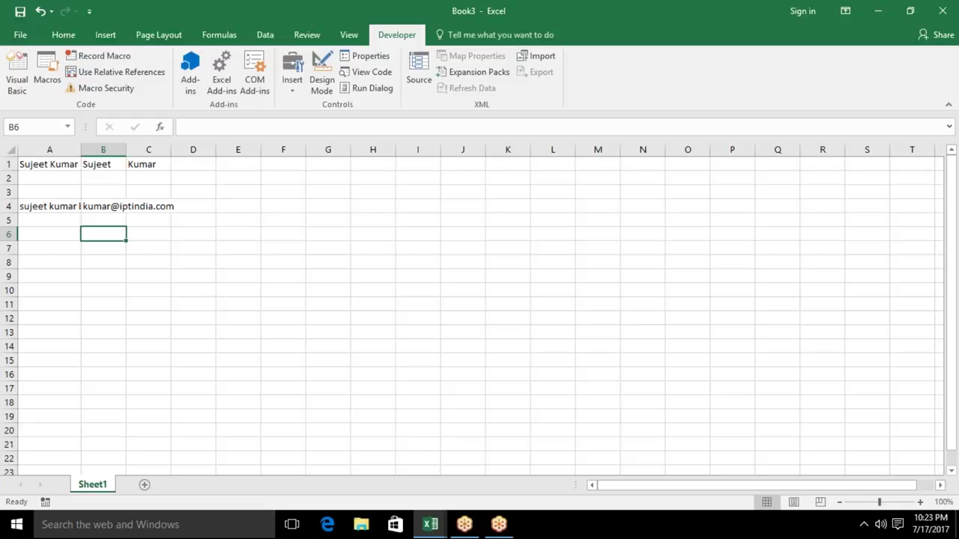
key(super+d)
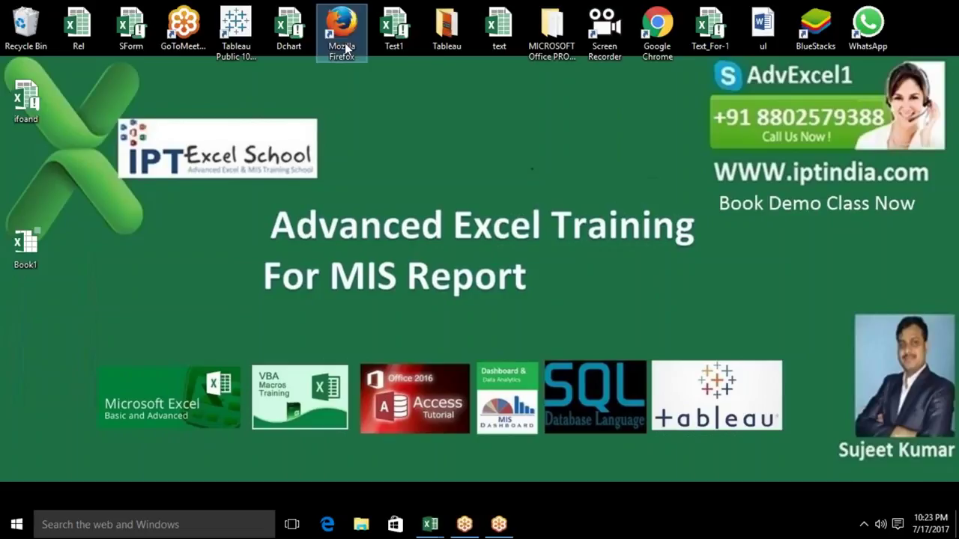
double_click(345, 48)
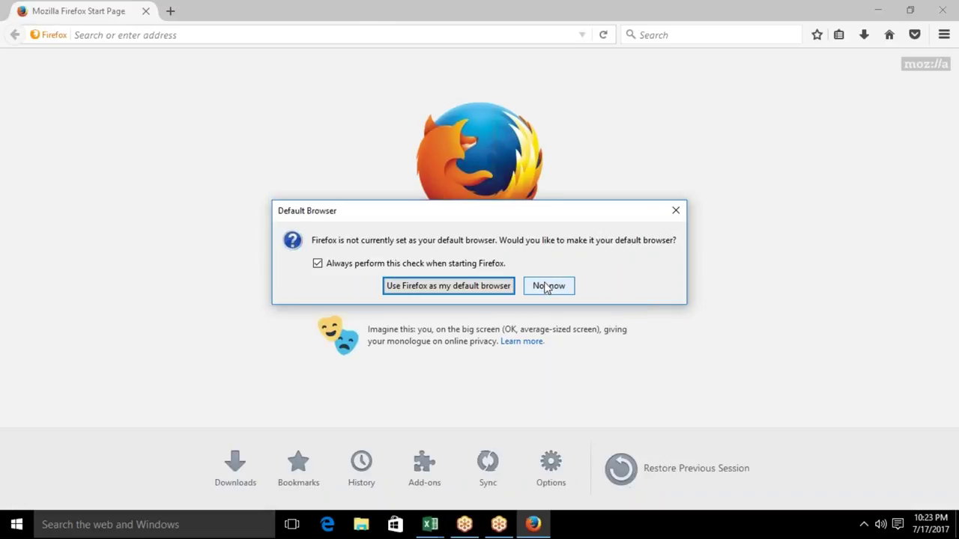
Decline Firefox's default-browser prompt and go to google.co.in.
click(550, 285)
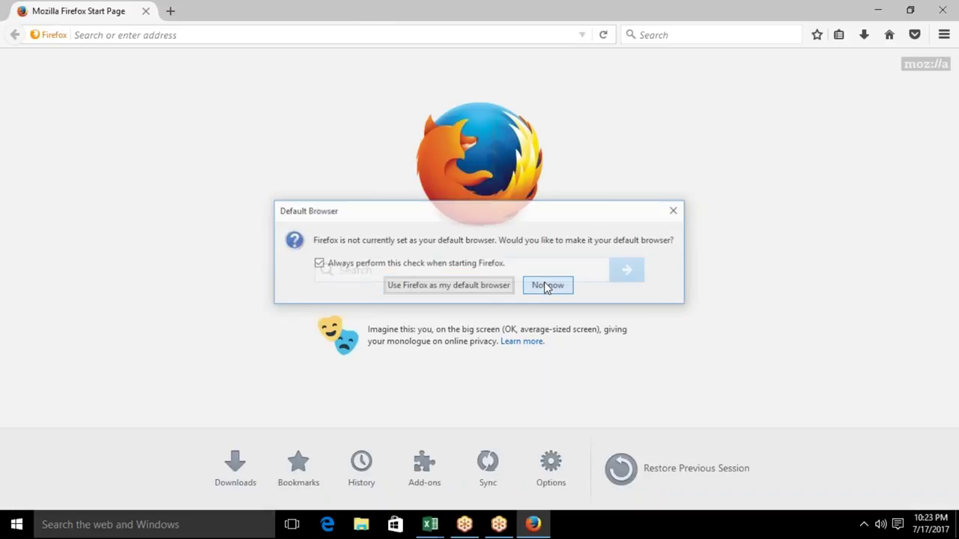
click(270, 35)
text(google.co.in/)
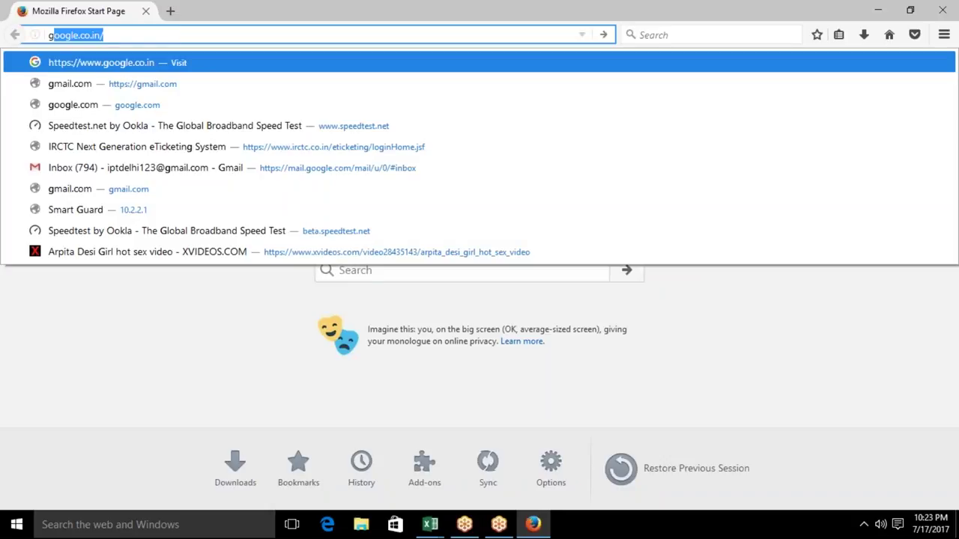
key(Return)
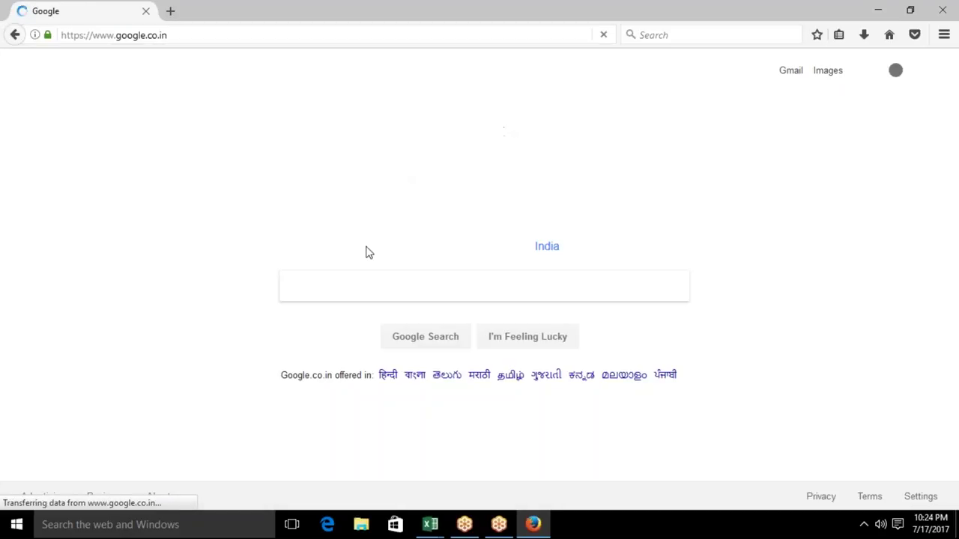
Search Google for 'excel vba function'.
click(361, 282)
text(tect)
key(BackSpace)
key(BackSpace)
key(BackSpace)
key(BackSpace)
text(excel vba f)
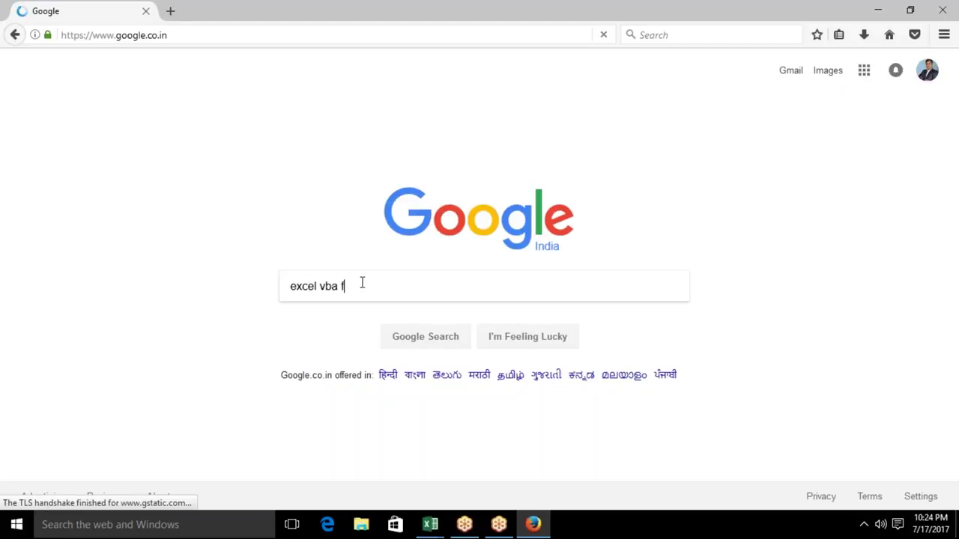
text(unct)
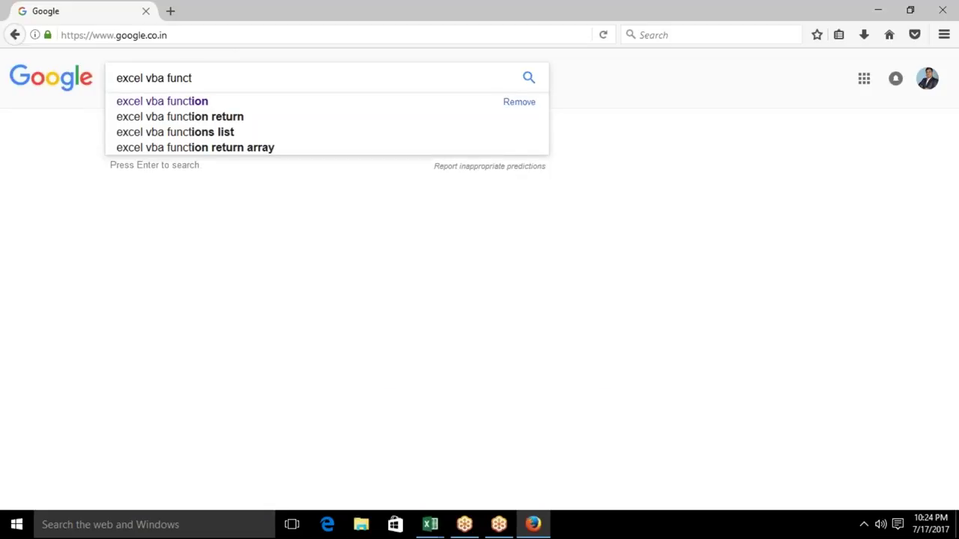
text(ion)
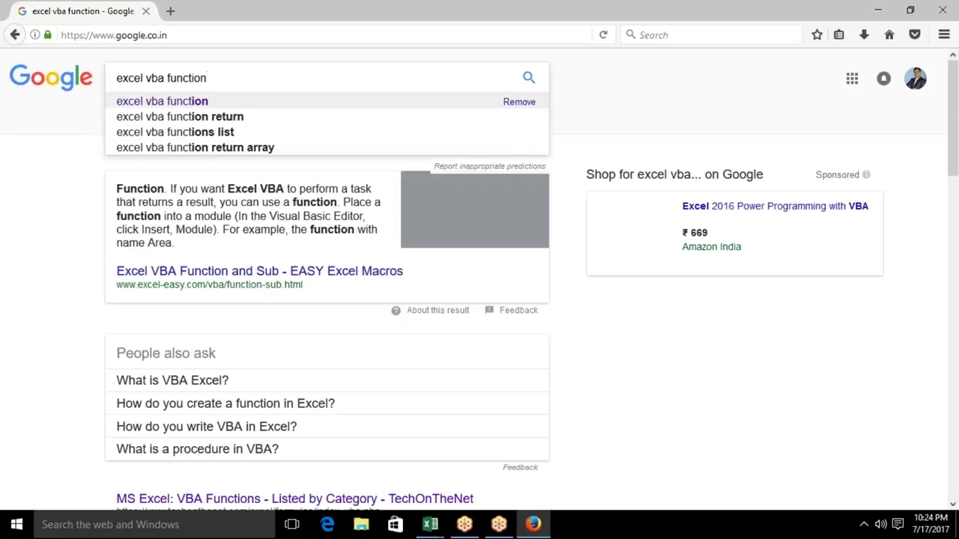
key(Return)
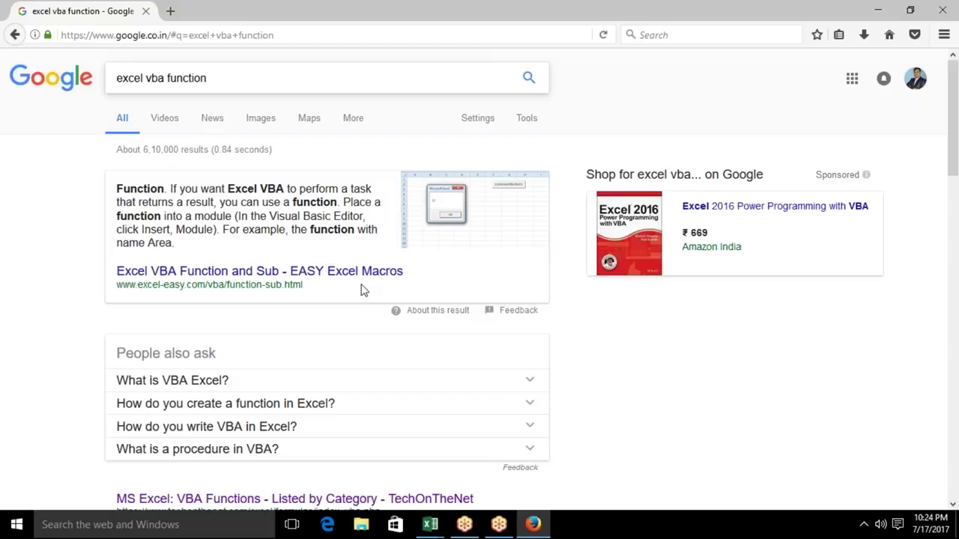
Open the TechOnTheNet VBA functions-by-category result, browse its String/Text functions, then return to Excel.
click(372, 508)
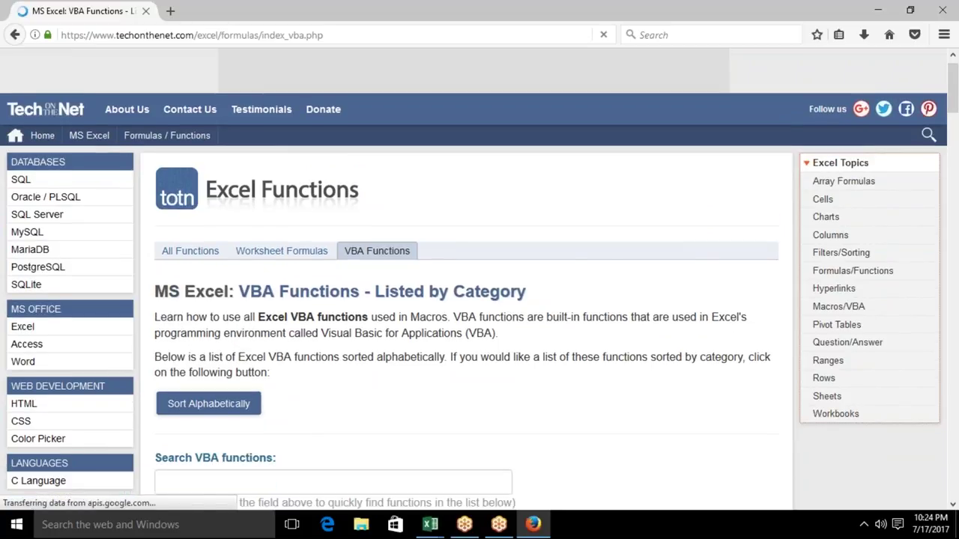
scroll(479, 300, down, 4)
scroll(480, 300, down, 5)
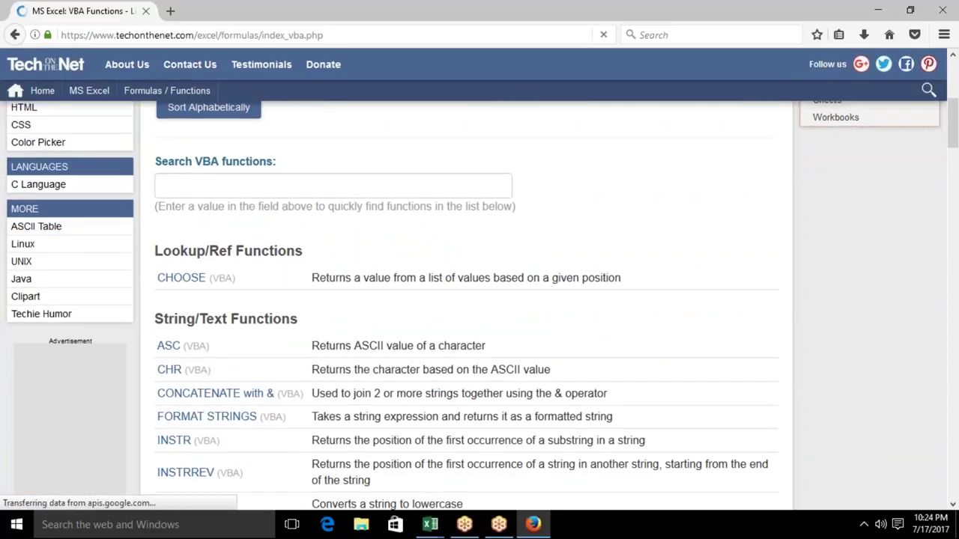
scroll(479, 300, down, 5)
scroll(479, 300, down, 1)
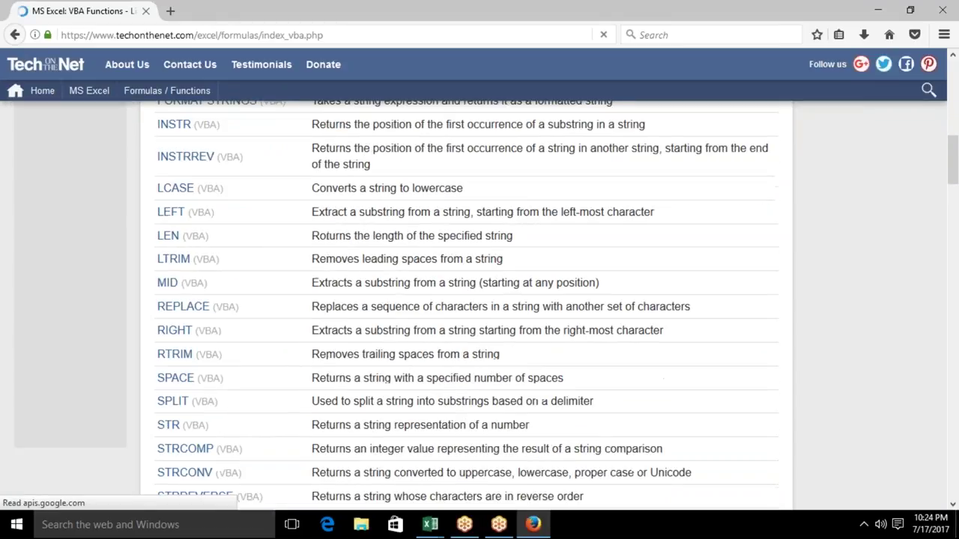
scroll(479, 300, up, 1)
scroll(480, 300, up, 4)
scroll(479, 300, down, 1)
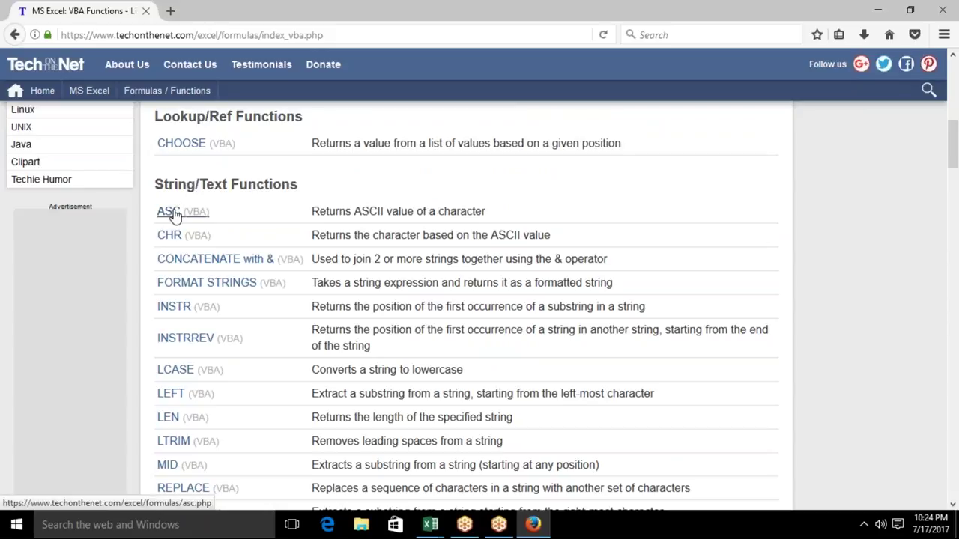
key(alt+Tab)
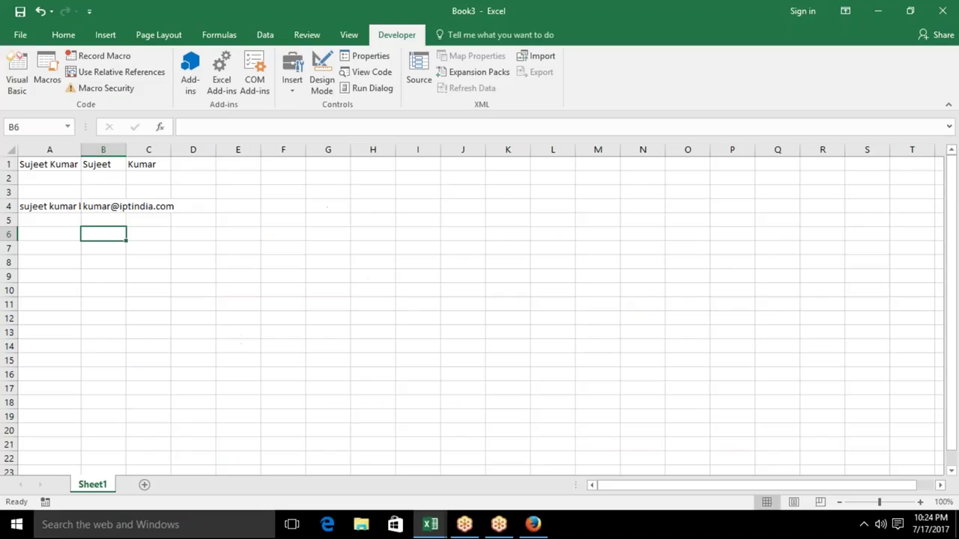
Type a in B6 and put =CODE(B6) in C6, giving 97.
text(a)
key(Tab)
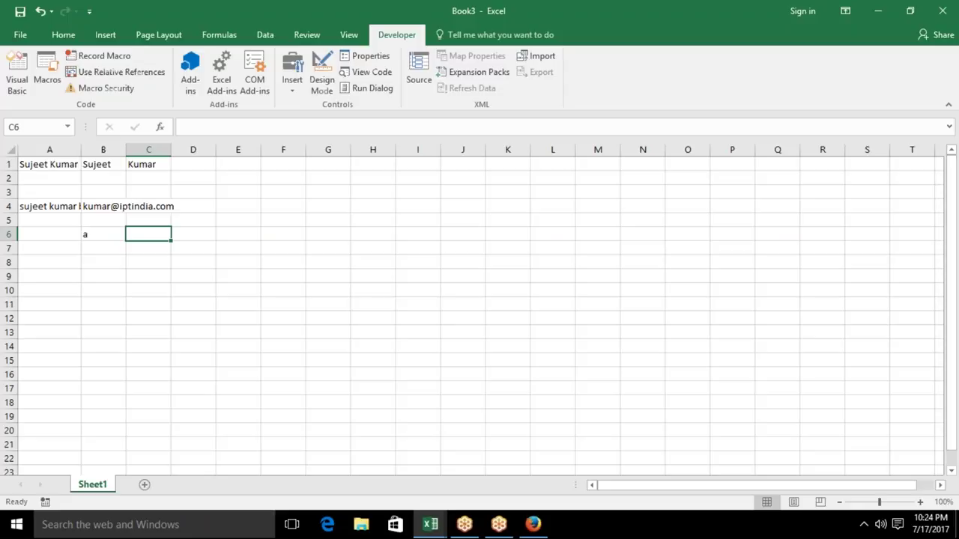
text(=)
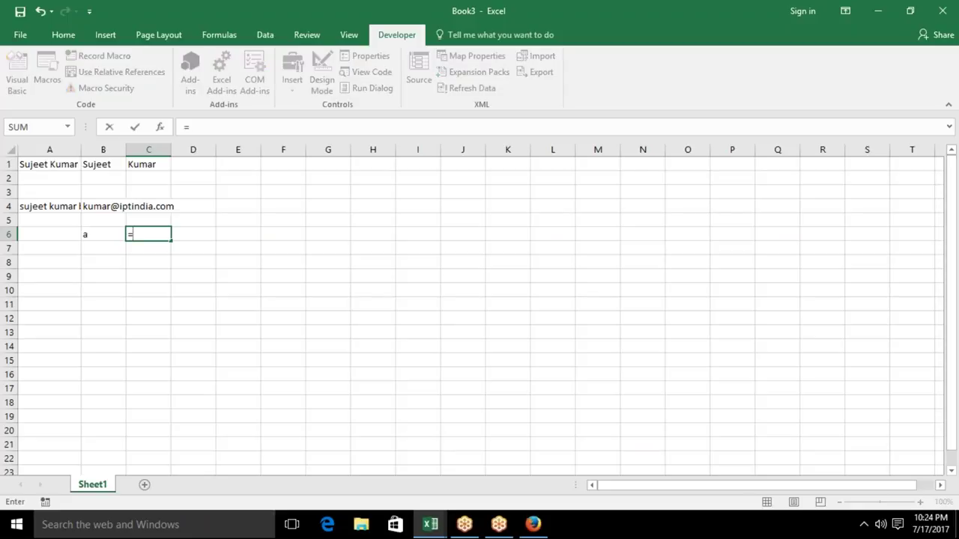
text(co)
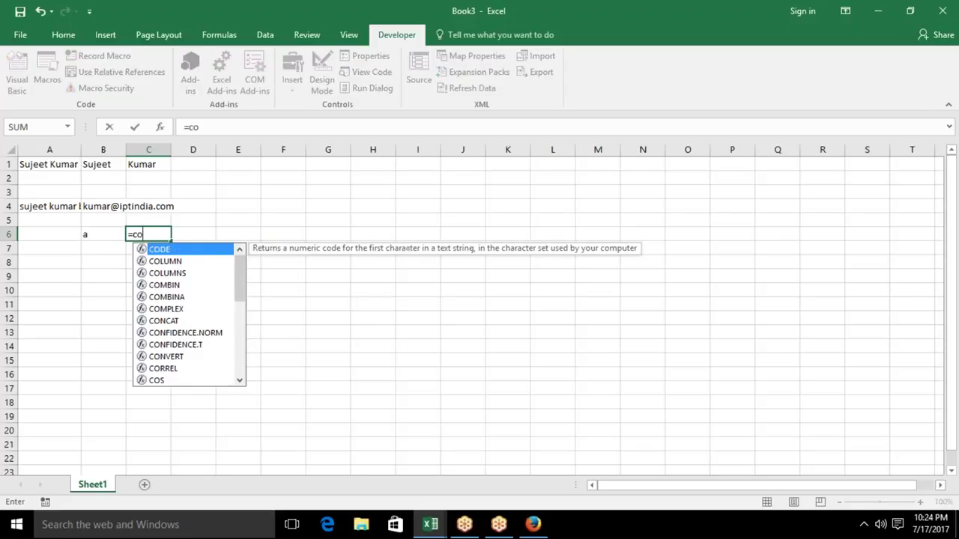
key(Tab)
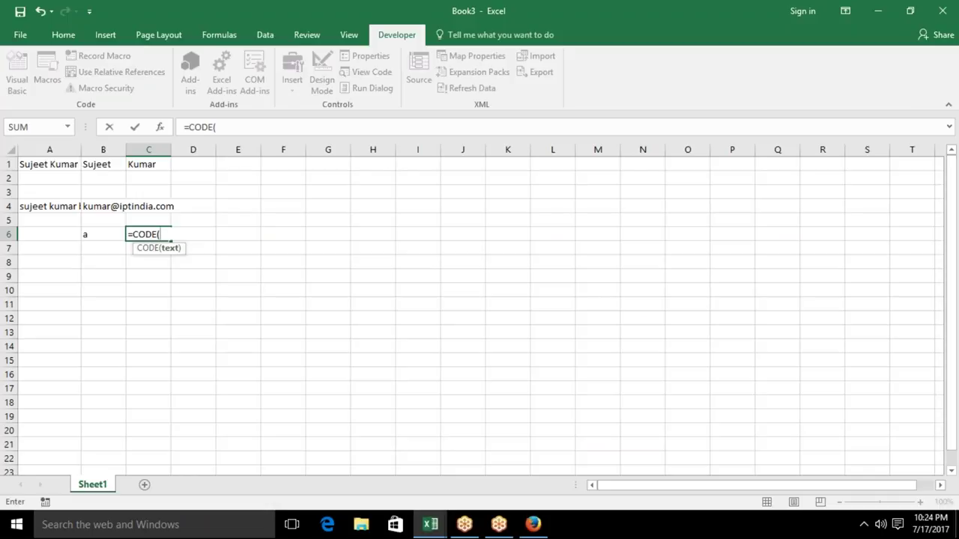
key(Left)
key(Return)
Enter =CHAR(B6) in B7 (#VALUE!) and =CHAR(C6) in B8 (a), then switch to the browser.
text(=)
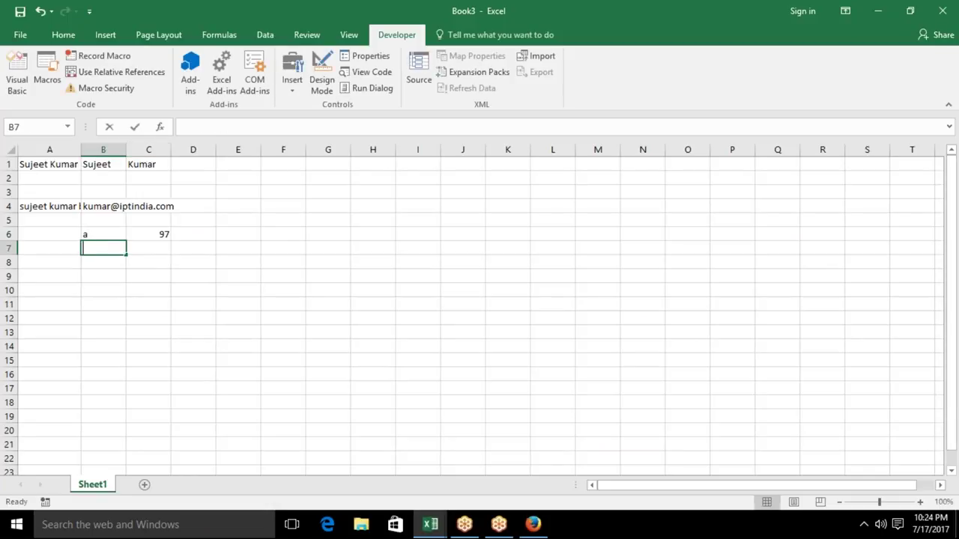
text(ch)
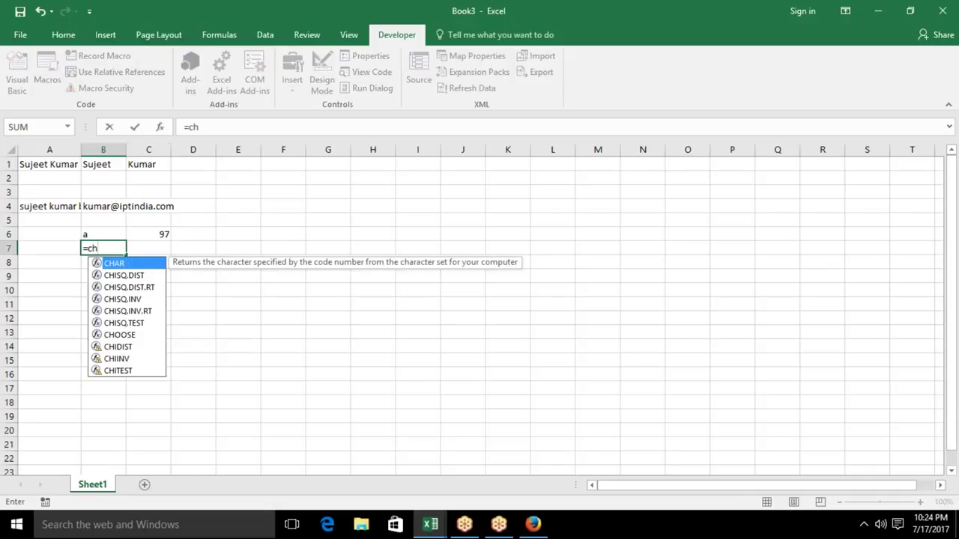
key(Tab)
key(Up)
key(Return)
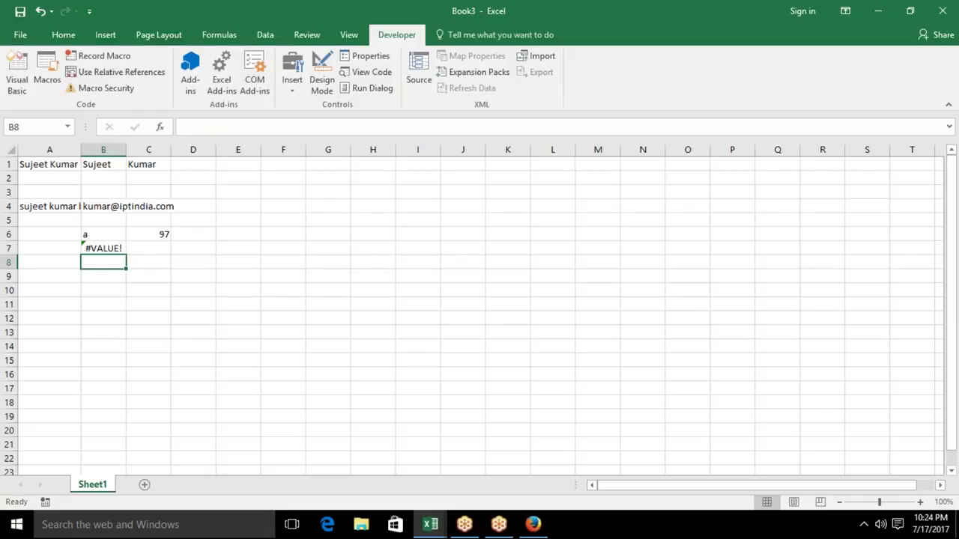
text(=)
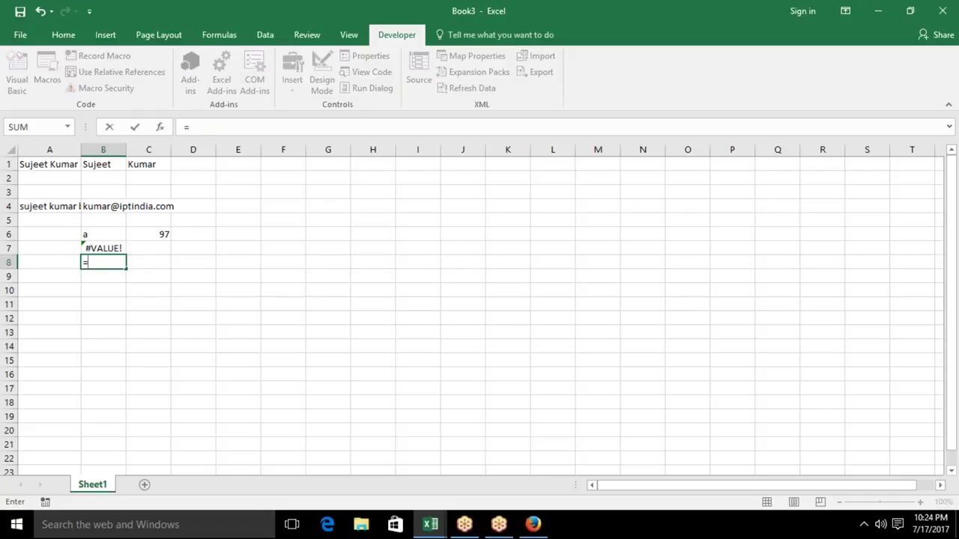
text(ch)
key(Tab)
click(144, 230)
key(Return)
key(Up)
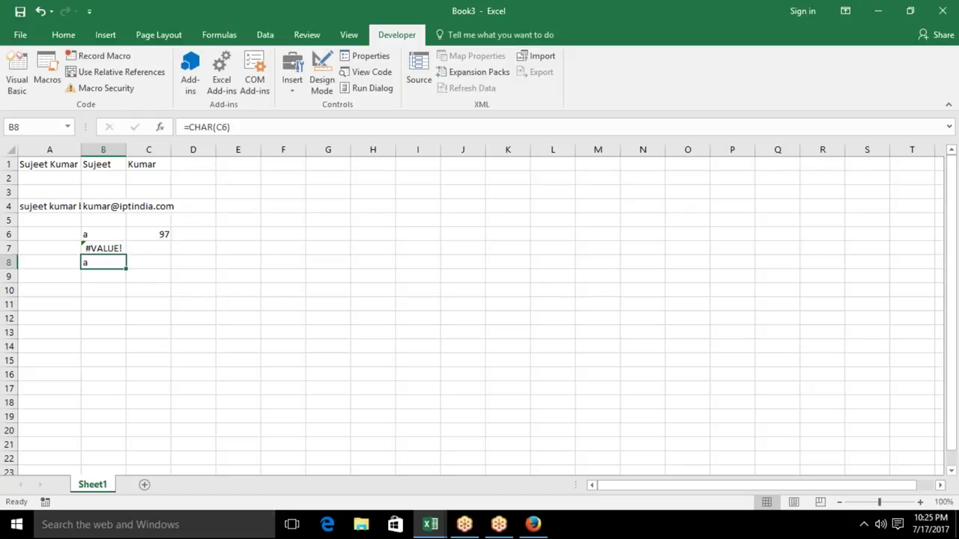
key(alt+Tab)
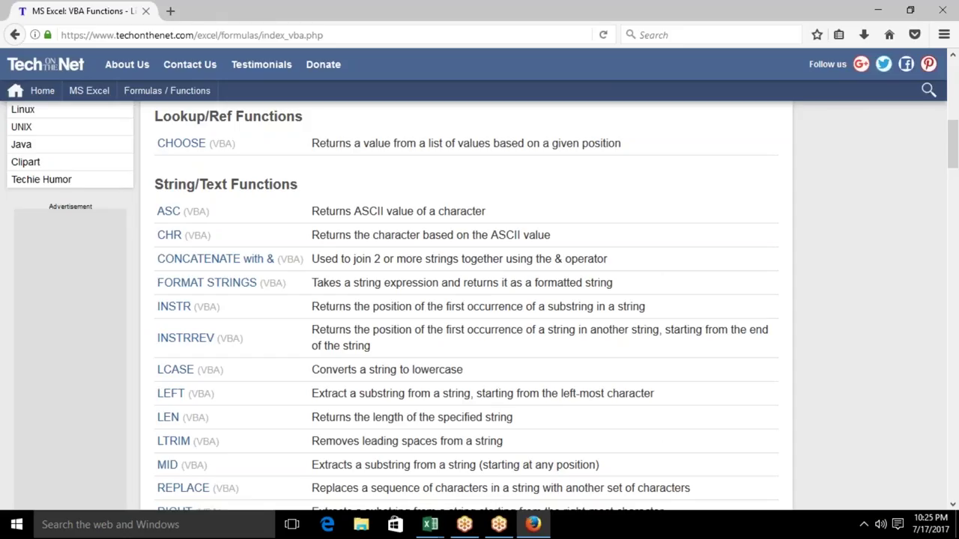
Open TechOnTheNet's ASC function tutorial, scroll to its syntax, and follow the ASCII value link.
click(192, 216)
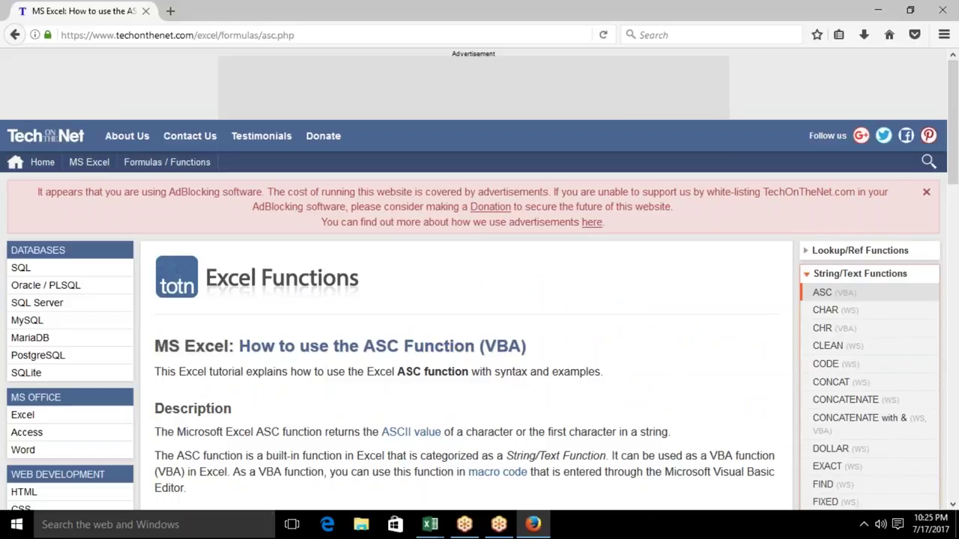
scroll(474, 279, down, 1)
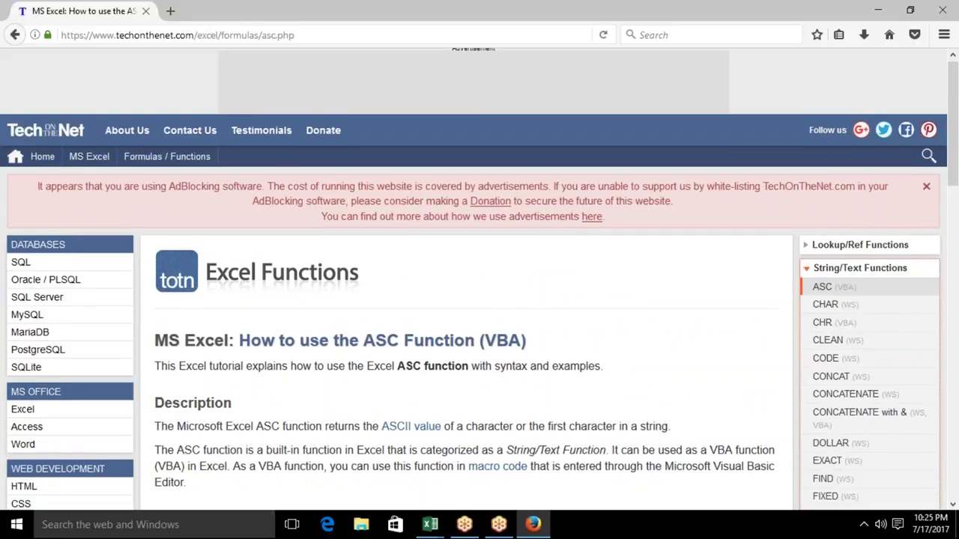
scroll(474, 307, down, 5)
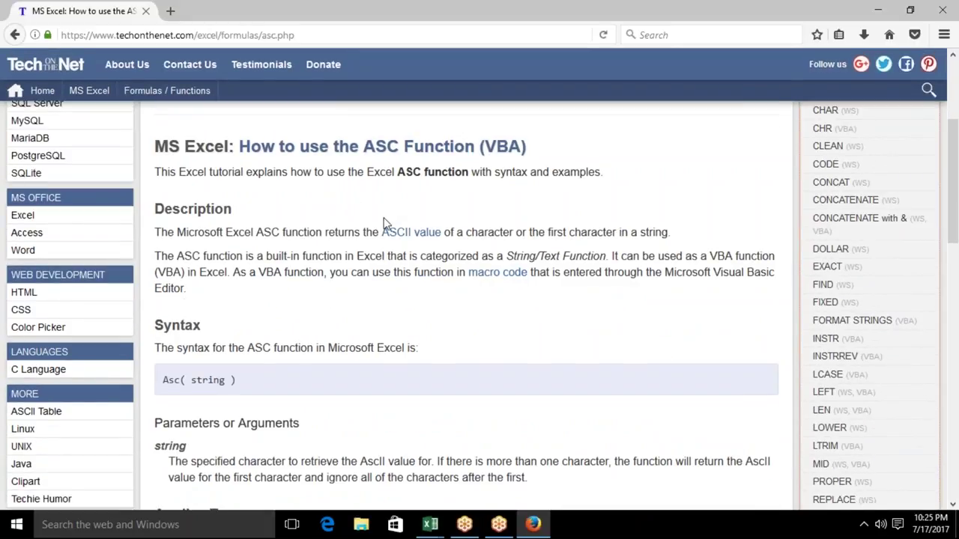
click(393, 233)
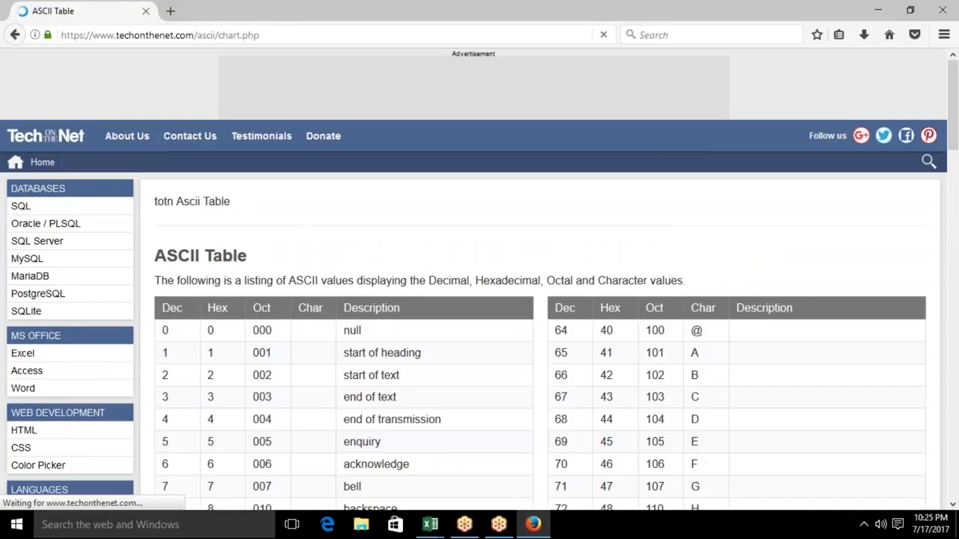
scroll(399, 257, down, 3)
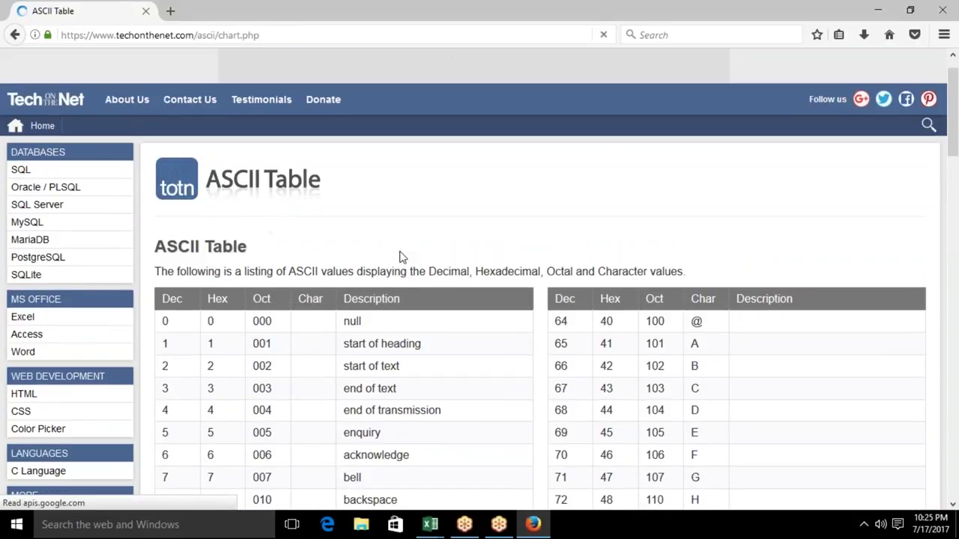
scroll(400, 257, down, 3)
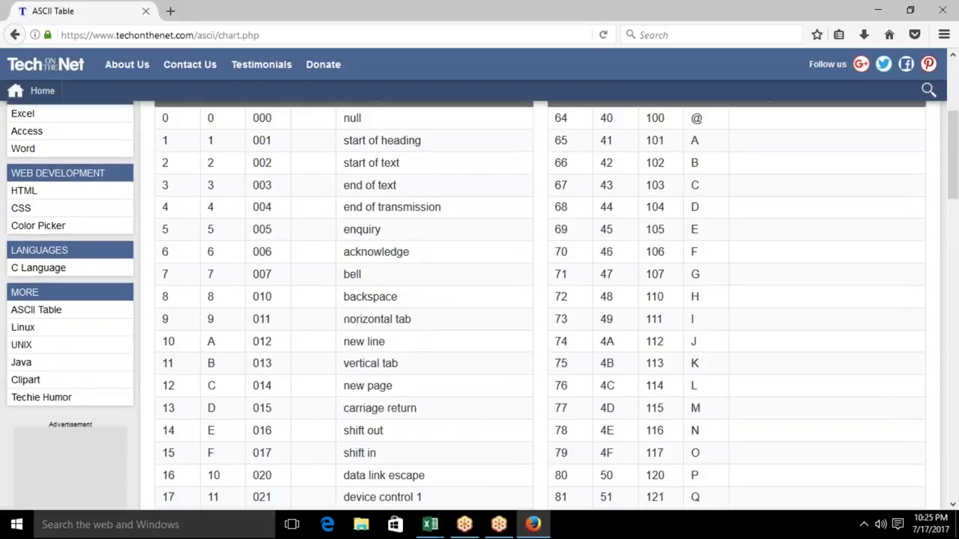
scroll(479, 305, up, 2)
scroll(480, 306, up, 1)
scroll(480, 306, up, 1)
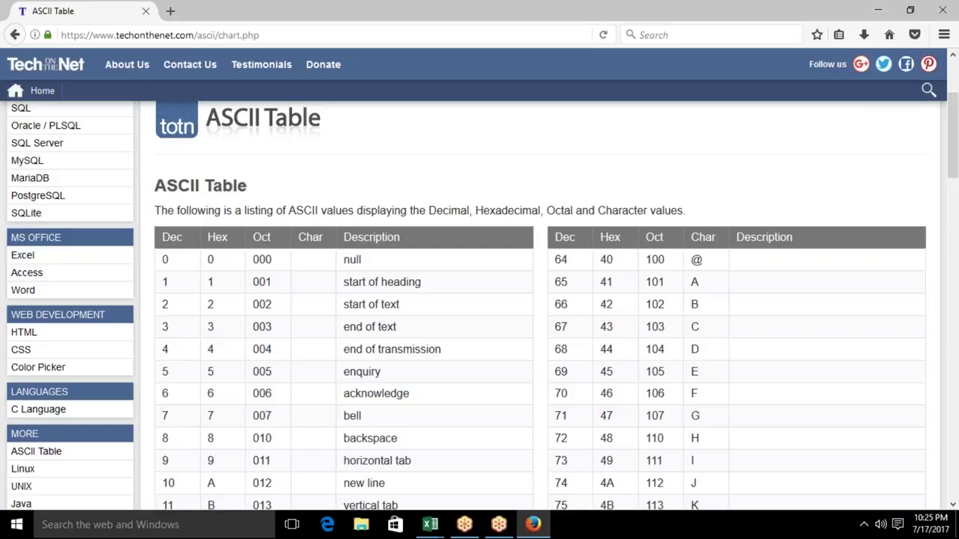
scroll(480, 305, down, 3)
scroll(480, 305, down, 2)
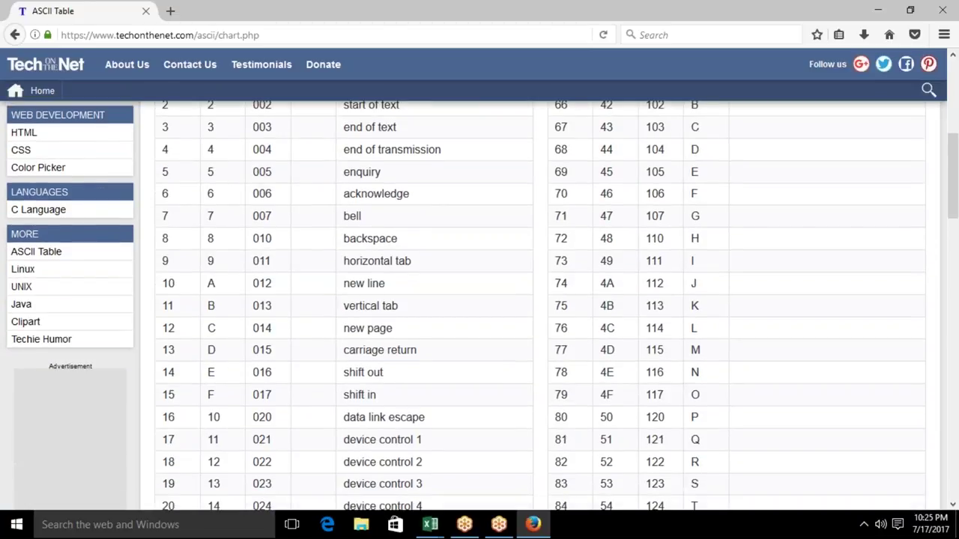
scroll(480, 305, down, 2)
scroll(479, 305, down, 1)
scroll(480, 305, down, 1)
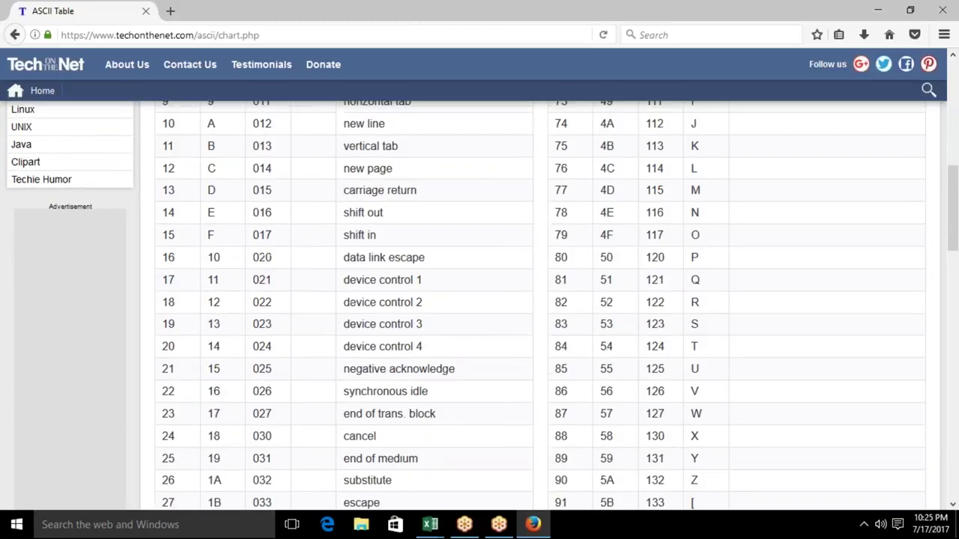
scroll(480, 305, down, 2)
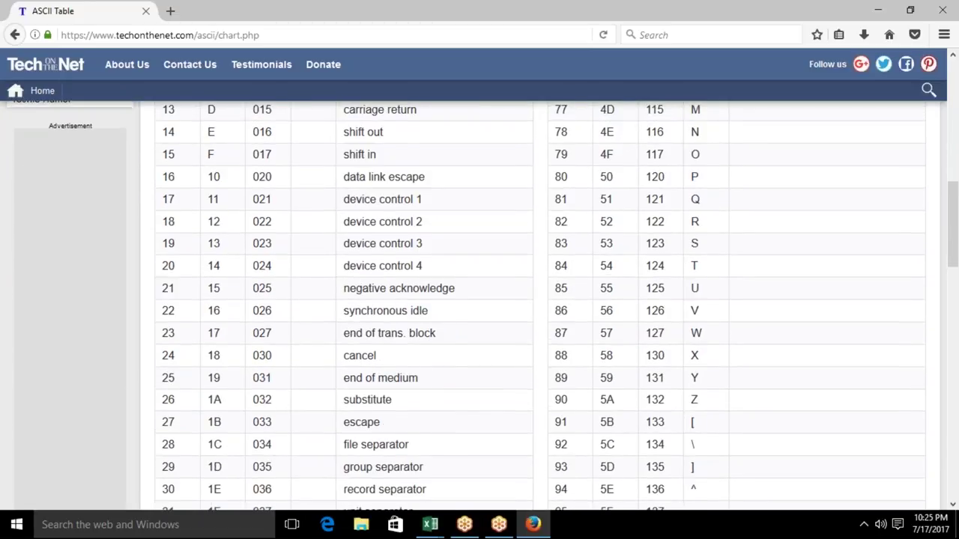
scroll(399, 253, down, 4)
scroll(399, 254, down, 1)
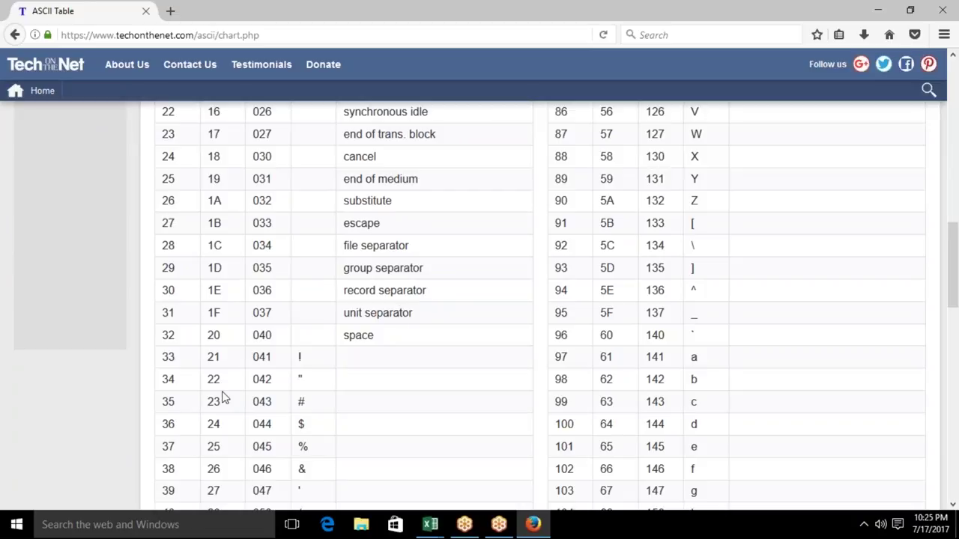
double_click(175, 360)
double_click(315, 360)
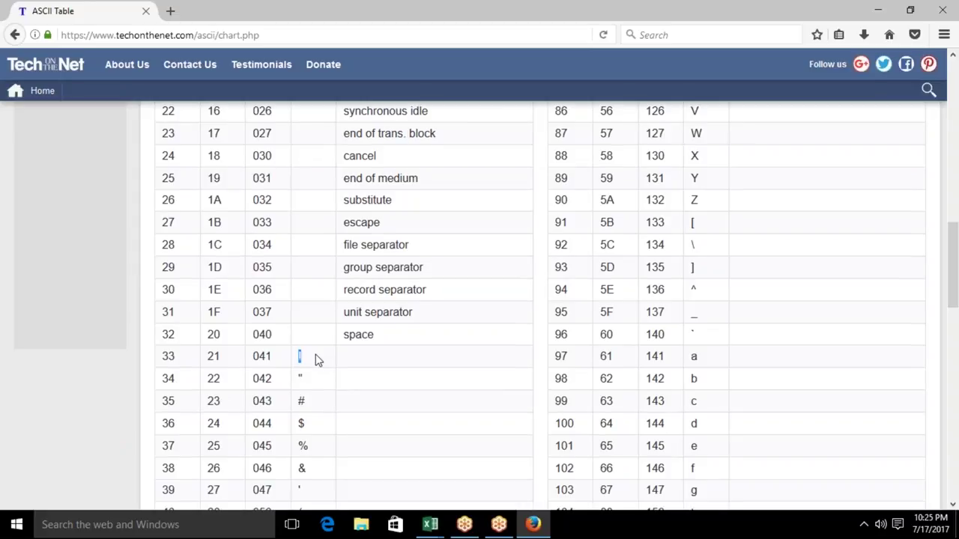
scroll(315, 359, down, 2)
scroll(315, 360, down, 3)
scroll(315, 360, down, 3)
scroll(315, 360, down, 2)
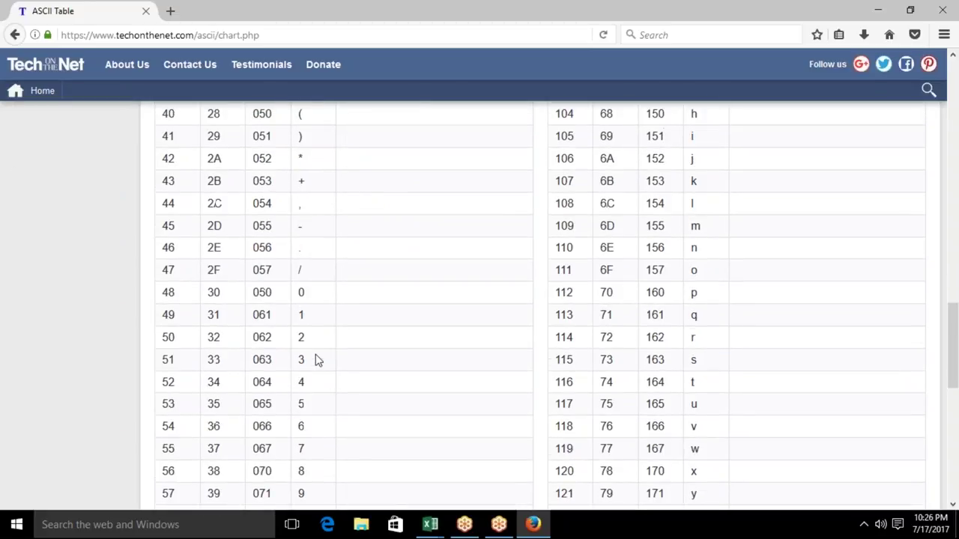
double_click(186, 300)
scroll(186, 299, down, 1)
scroll(186, 300, down, 1)
scroll(187, 300, down, 1)
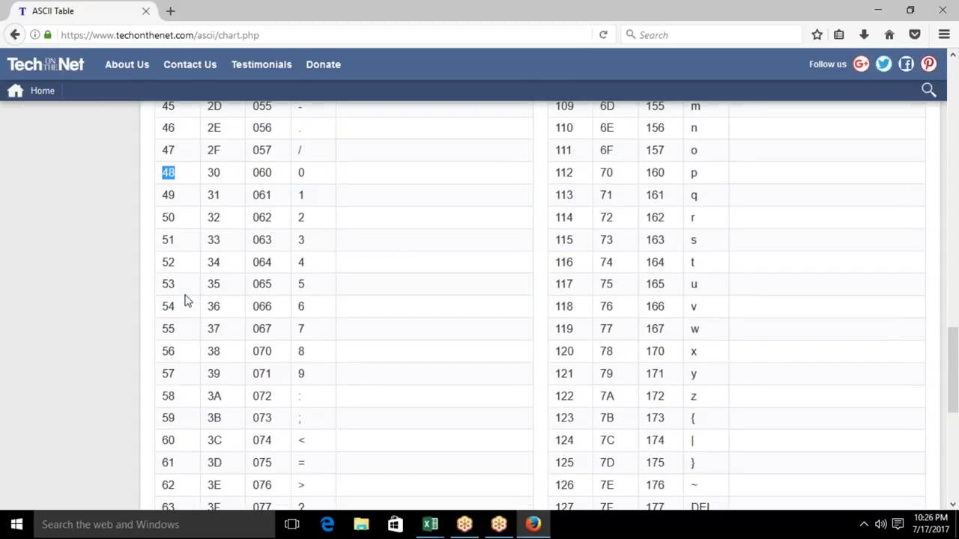
double_click(168, 397)
scroll(169, 400, down, 3)
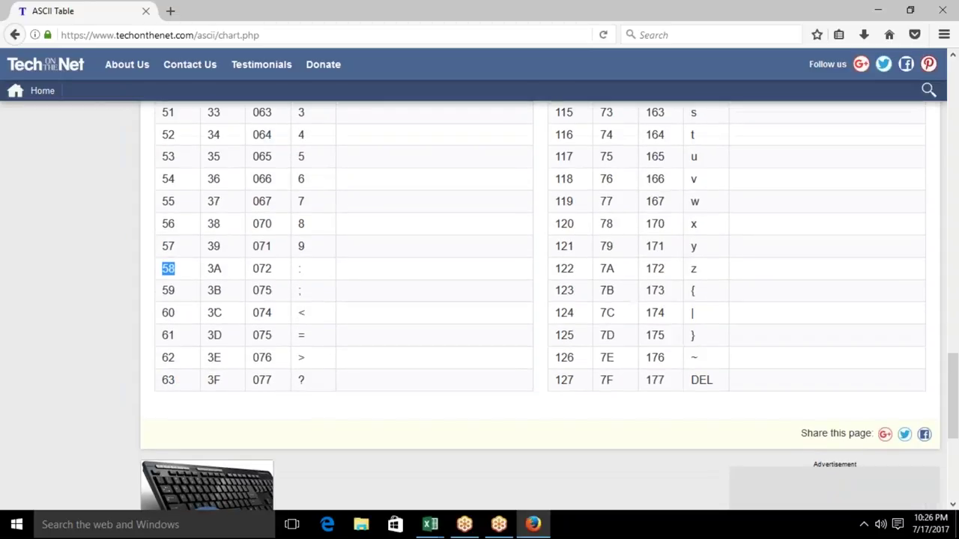
scroll(539, 300, up, 1)
scroll(539, 300, up, 10)
scroll(539, 300, up, 1)
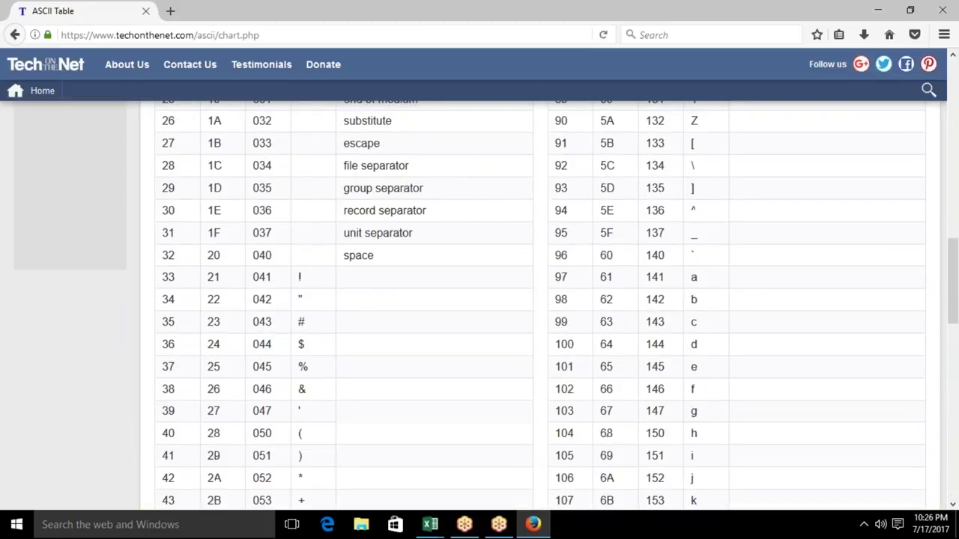
scroll(539, 300, up, 1)
scroll(539, 300, up, 3)
scroll(539, 300, up, 5)
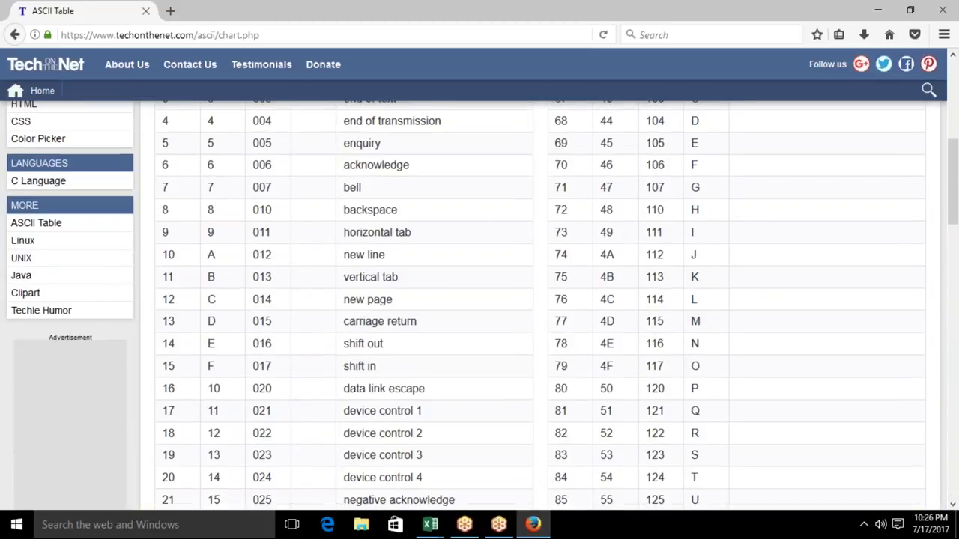
scroll(540, 300, up, 1)
scroll(175, 417, up, 4)
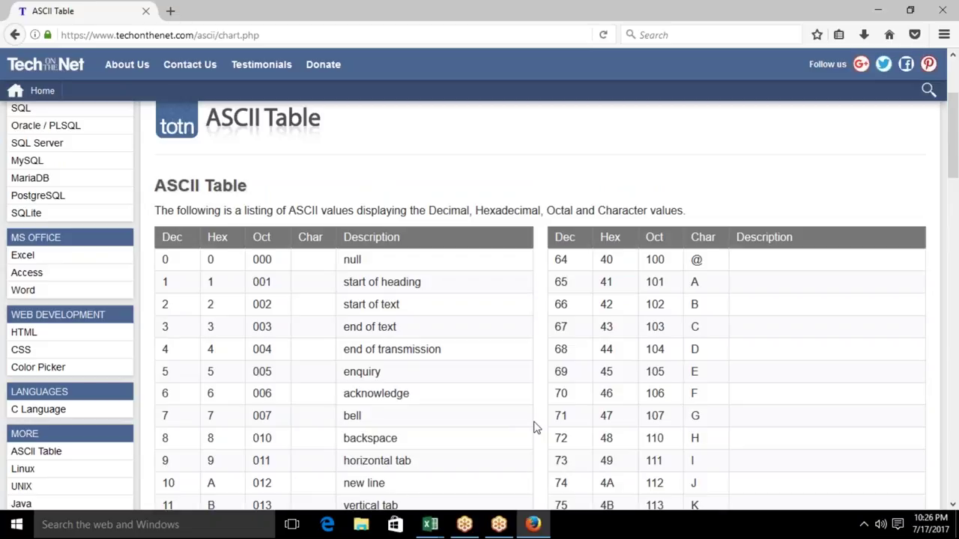
scroll(535, 427, down, 4)
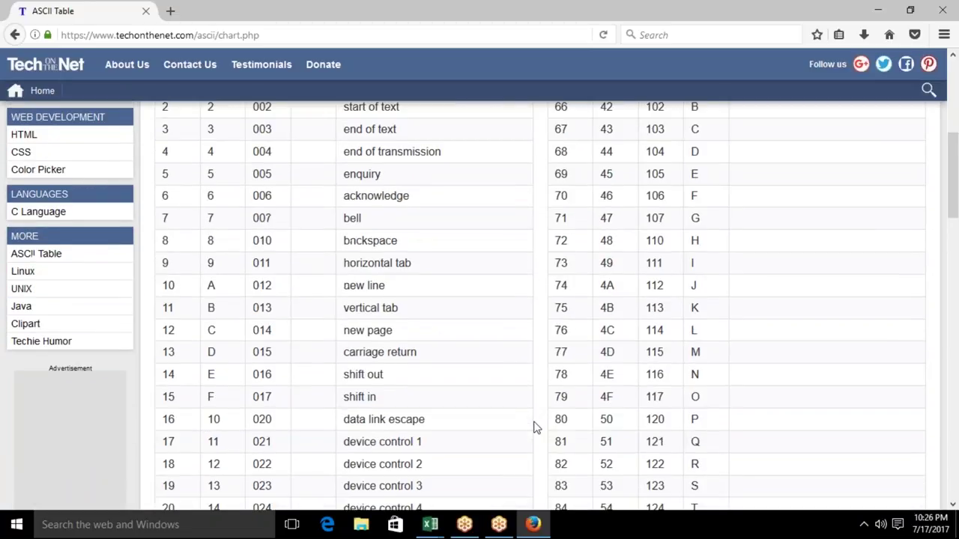
scroll(535, 427, down, 4)
scroll(534, 427, down, 4)
scroll(534, 427, down, 4)
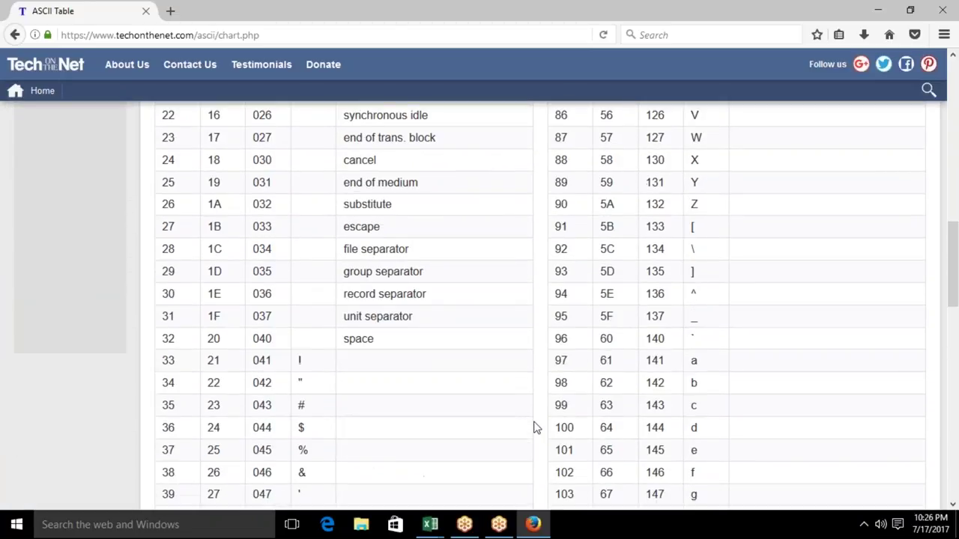
scroll(535, 427, down, 4)
scroll(535, 427, down, 4)
scroll(535, 427, down, 2)
scroll(535, 427, down, 3)
scroll(534, 427, down, 2)
scroll(535, 427, down, 2)
double_click(694, 225)
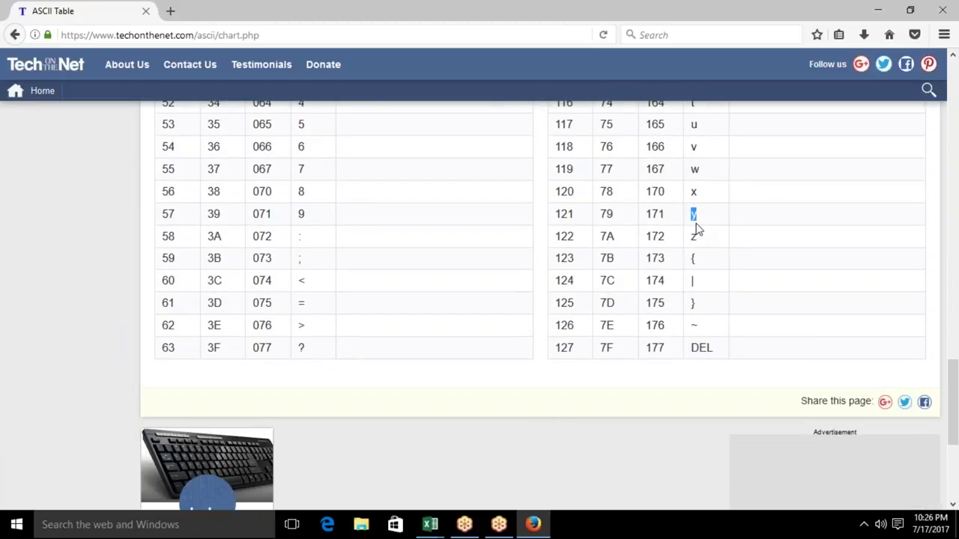
scroll(694, 227, up, 2)
scroll(524, 269, up, 2)
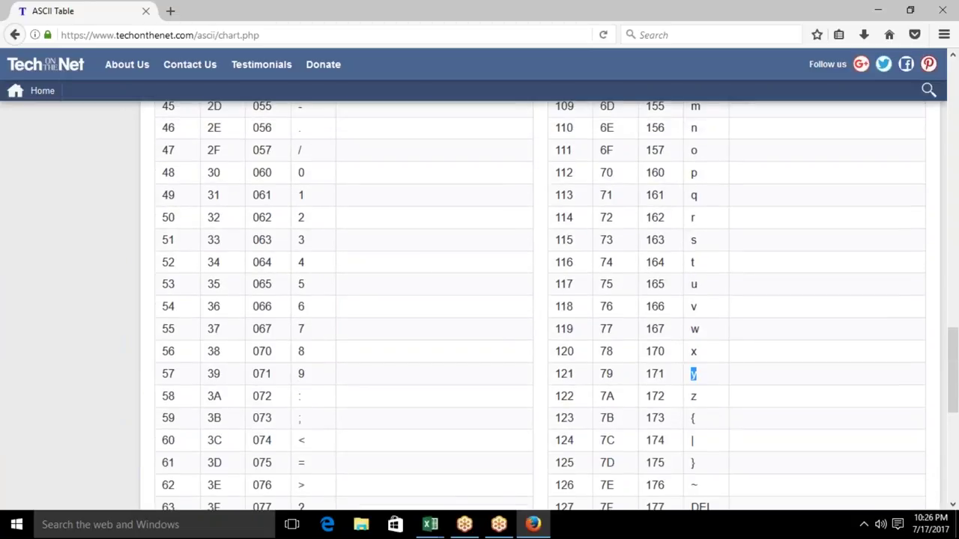
double_click(170, 397)
Enter the test string asdasd85245asdsa in cell A9 and select B9 beside it.
key(alt+Tab)
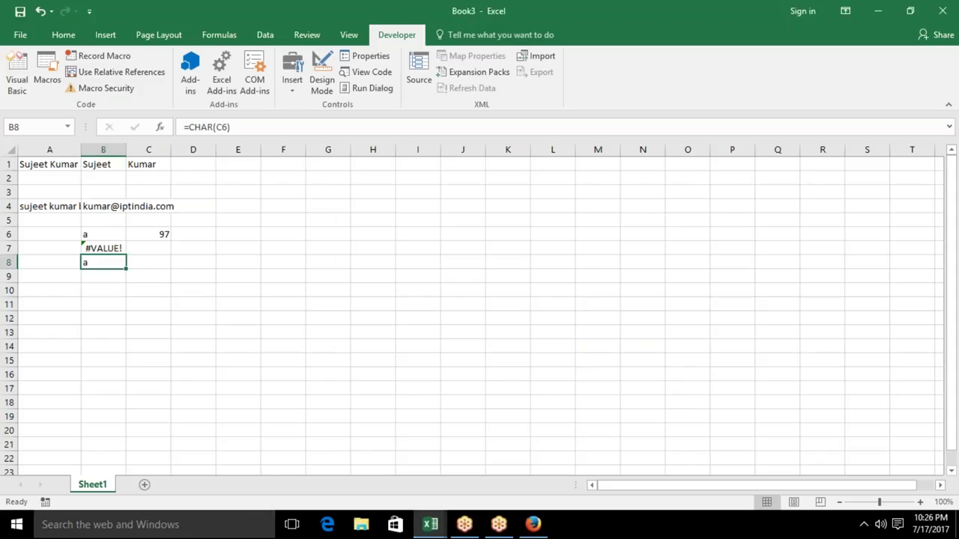
key(Right)
key(Right)
key(Down)
key(Home)
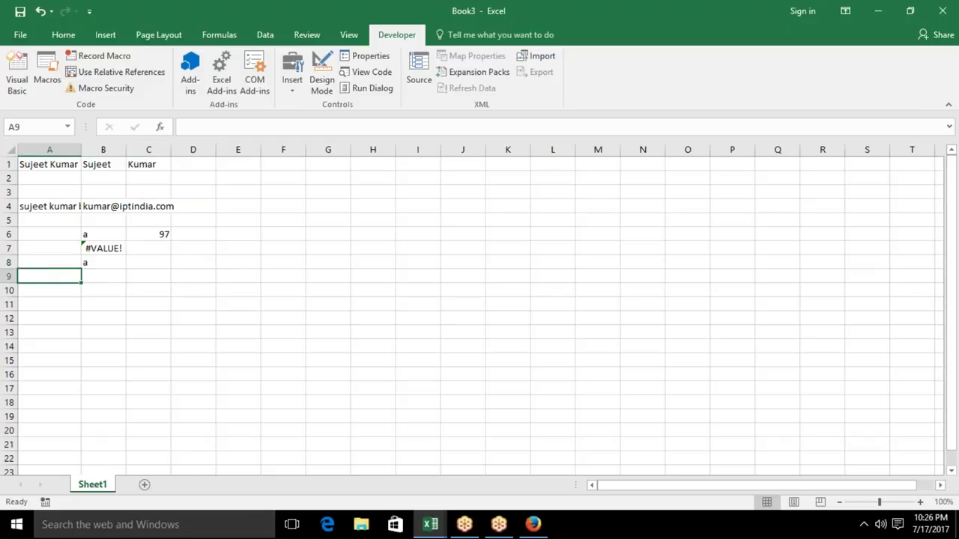
text(asdasd85245asdsa)
key(Return)
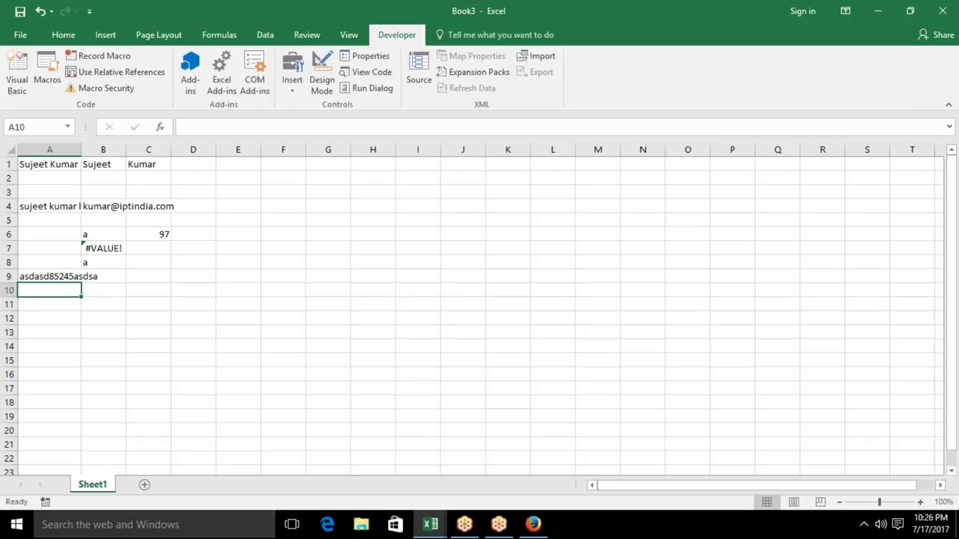
click(50, 276)
click(104, 277)
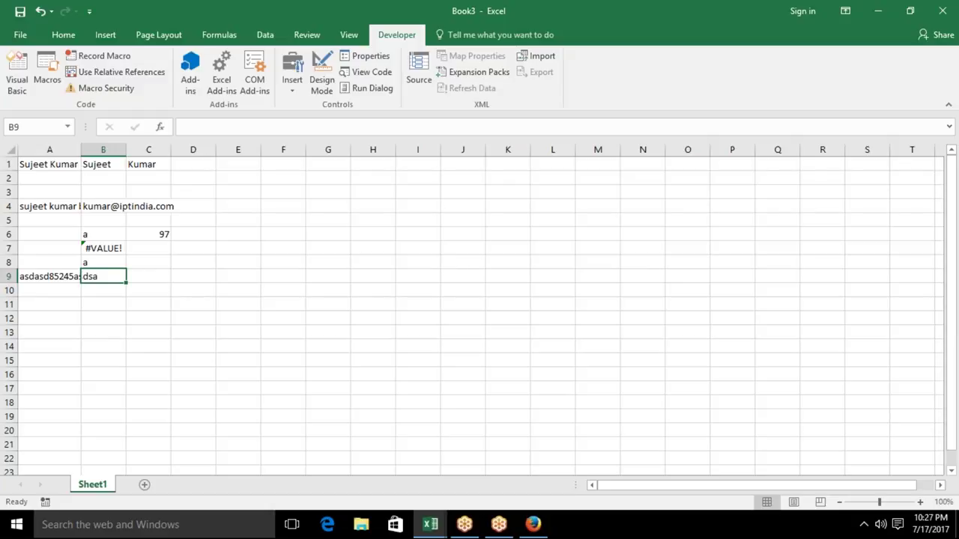
key(alt+Tab)
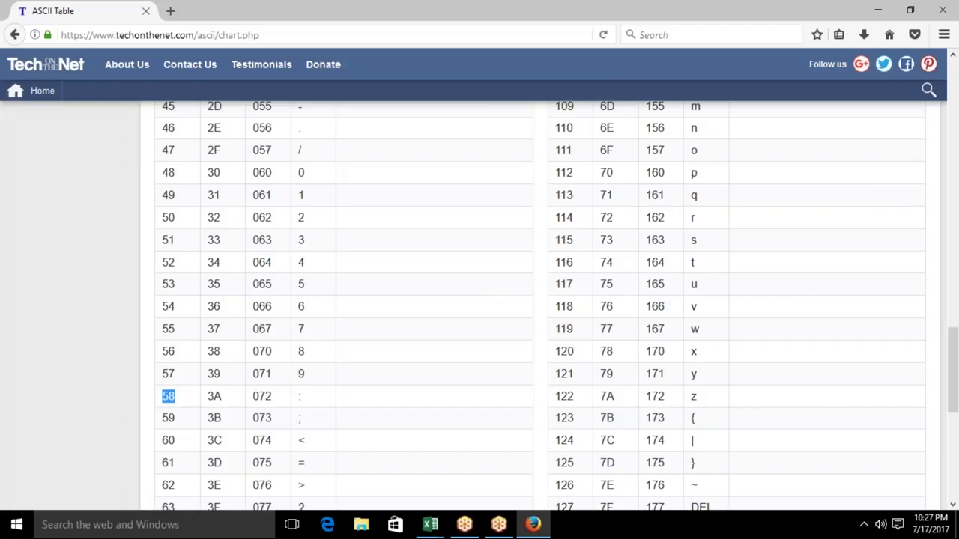
key(alt+Tab)
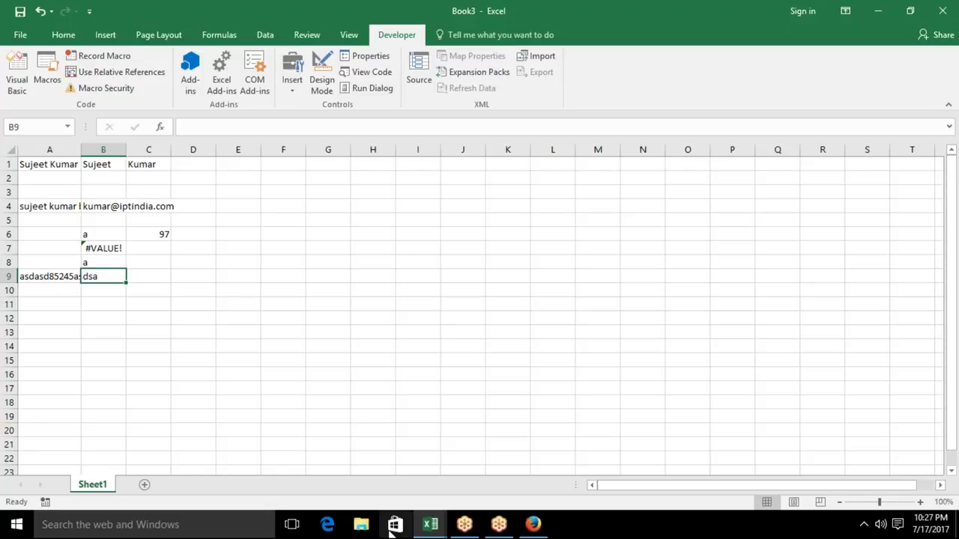
Start a new function NUML(n As String) below the mm function.
mouse_move(446, 528)
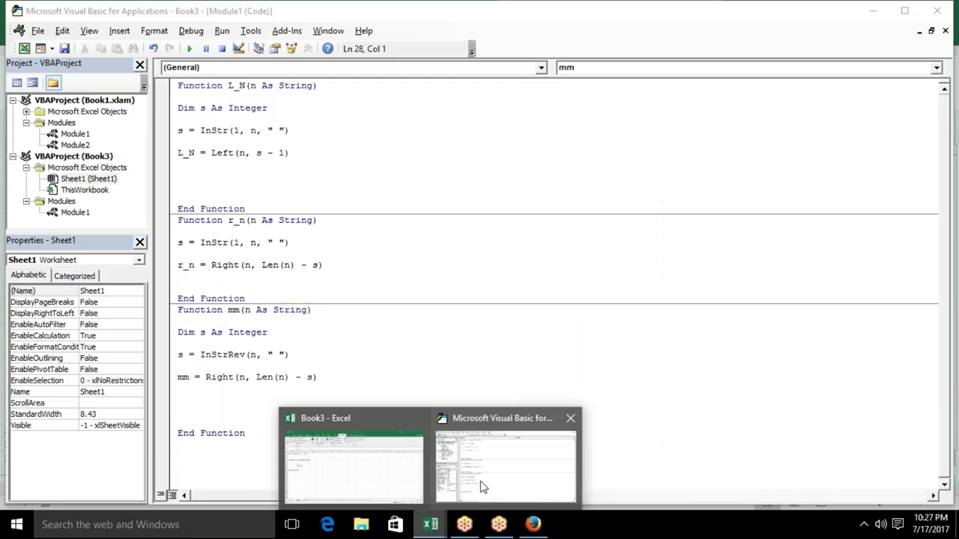
click(484, 488)
key(Return)
key(Return)
key(Return)
key(Return)
key(Return)
key(Return)
key(Return)
key(Return)
key(Return)
key(Return)
key(Up)
key(Up)
key(Up)
key(Up)
key(Up)
text(function )
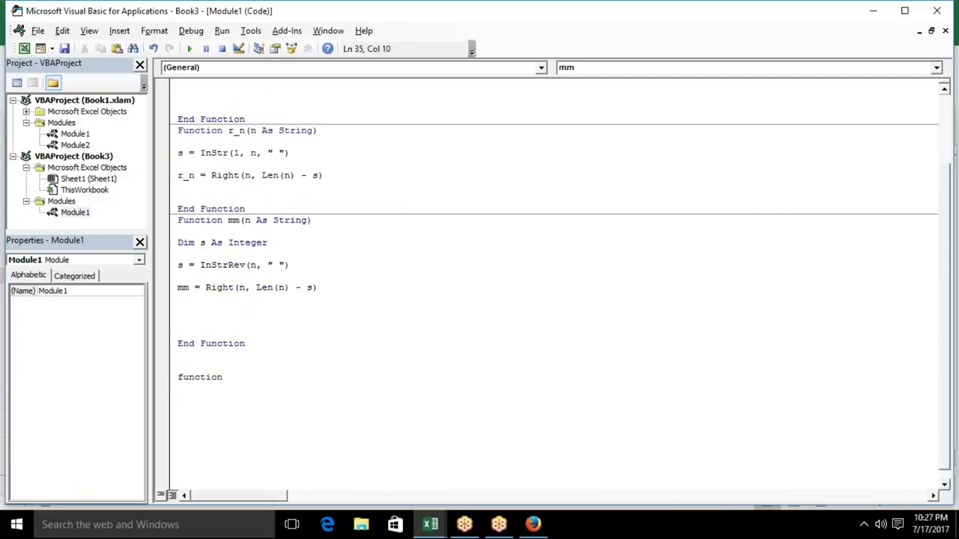
text(NUML(n as )
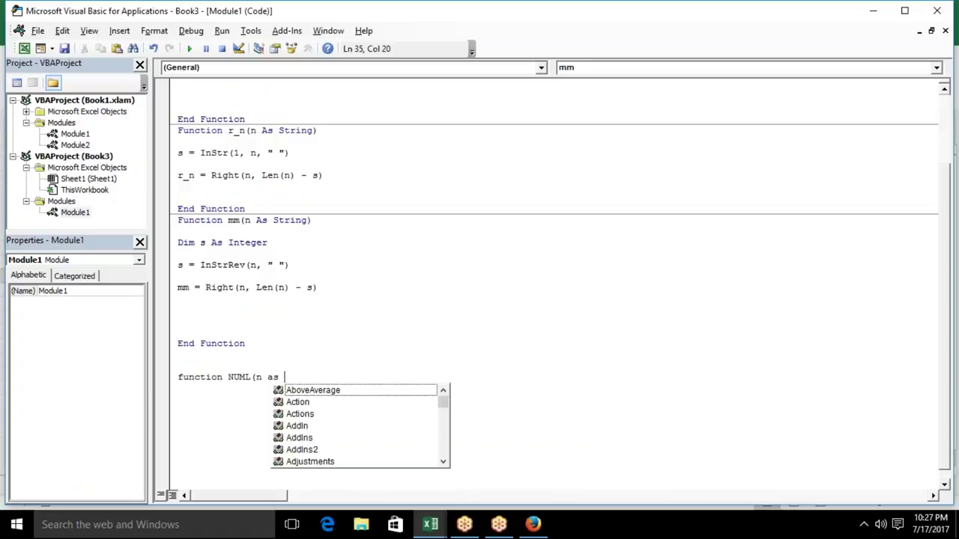
text(str)
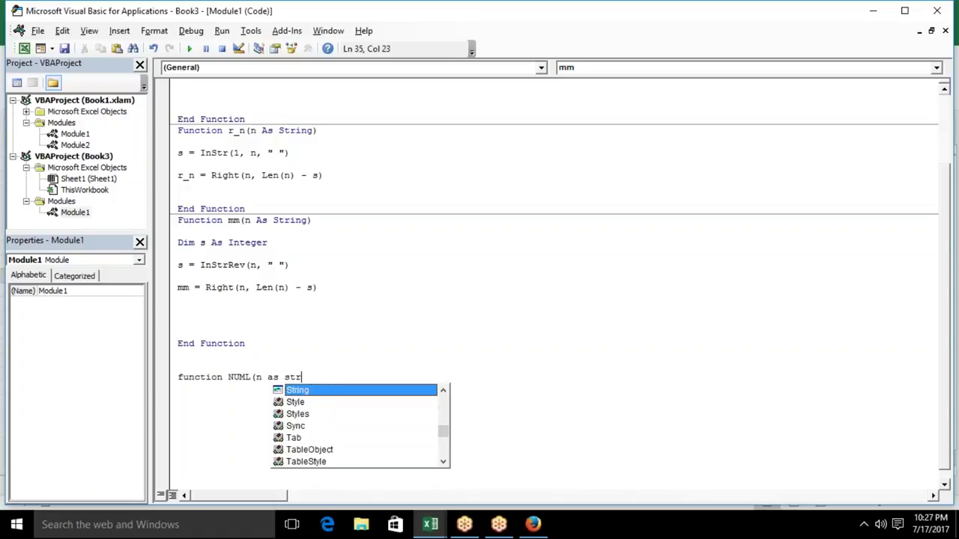
key(Tab)
text())
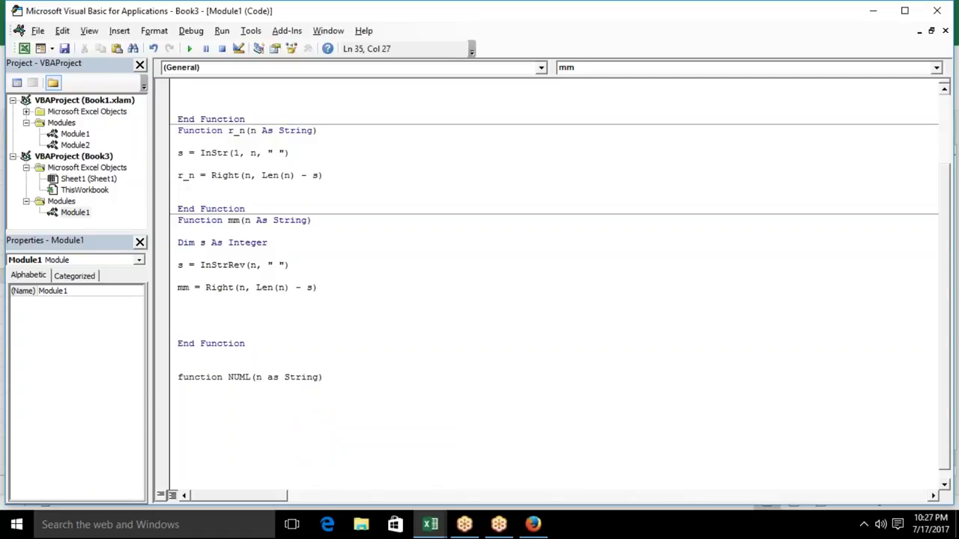
key(Return)
key(Return)
Declare Dim r As String and add the loop header For i = 58 To 127.
text(fo)
key(BackSpace)
key(BackSpace)
key(Up)
text(dim )
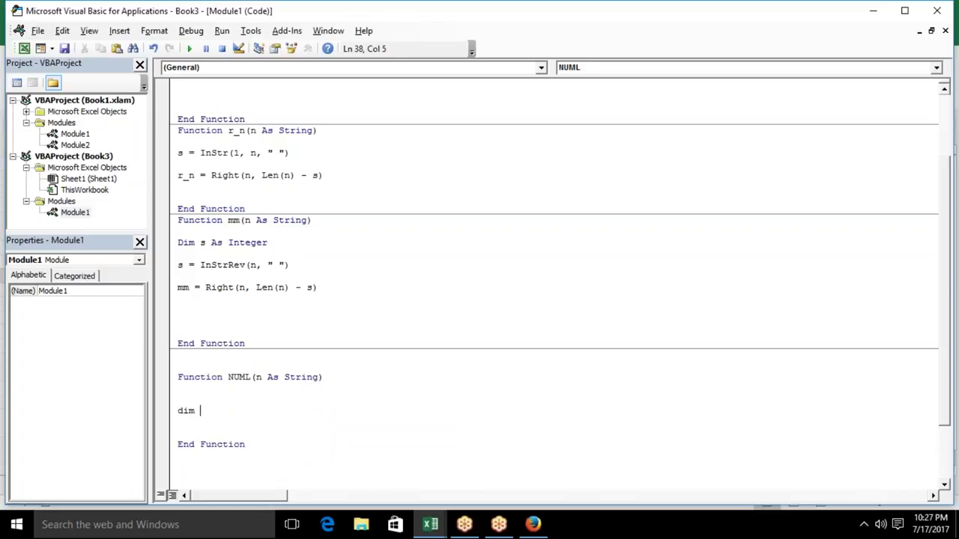
text(r a)
text(s str)
key(Return)
key(Return)
key(Return)
key(Return)
key(Up)
text(for i )
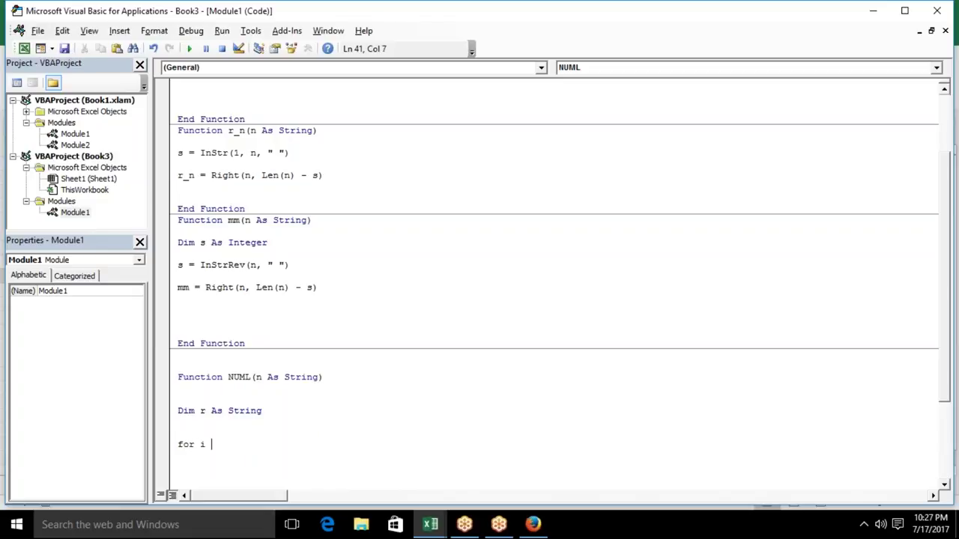
text(= 58 to 127)
key(Return)
key(Return)
key(Return)
key(Return)
key(Return)
key(Return)
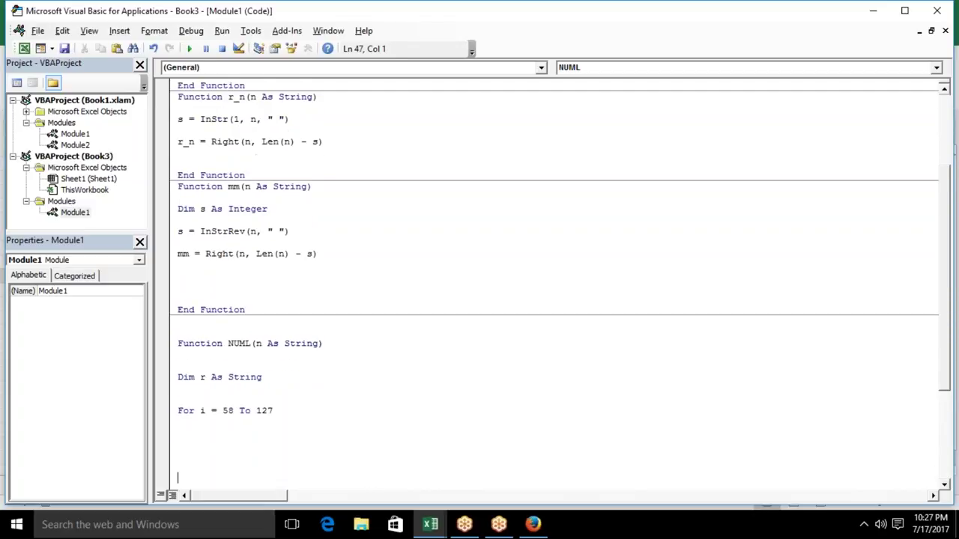
key(Up)
key(Up)
key(Up)
key(Up)
key(Up)
key(Up)
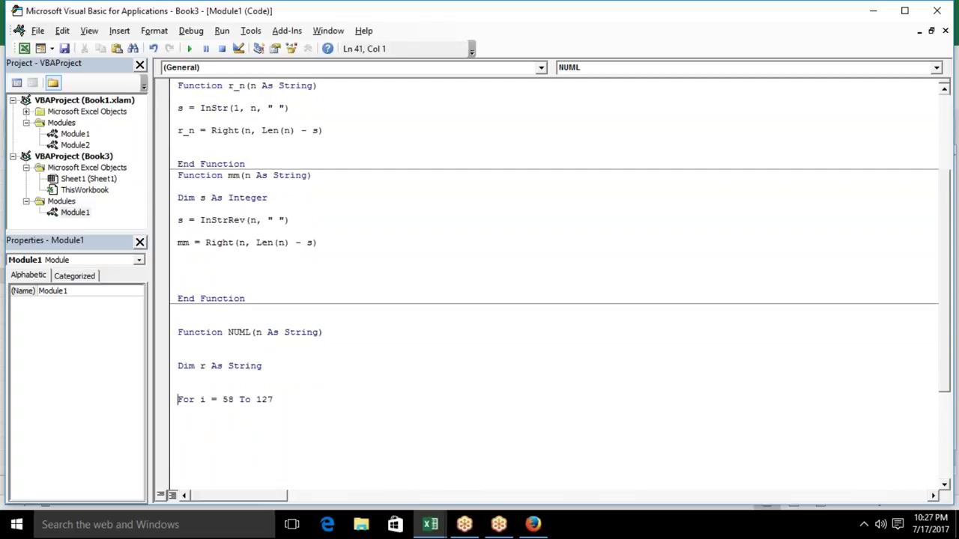
Add r = n above the loop and r = Replace(r, Chr(i), "") inside it.
click(177, 410)
click(178, 388)
text(r = n)
click(178, 411)
text(r=)
text(replca)
key(Return)
key(Return)
key(BackSpace)
key(BackSpace)
key(BackSpace)
key(BackSpace)
text(ace)
text(()
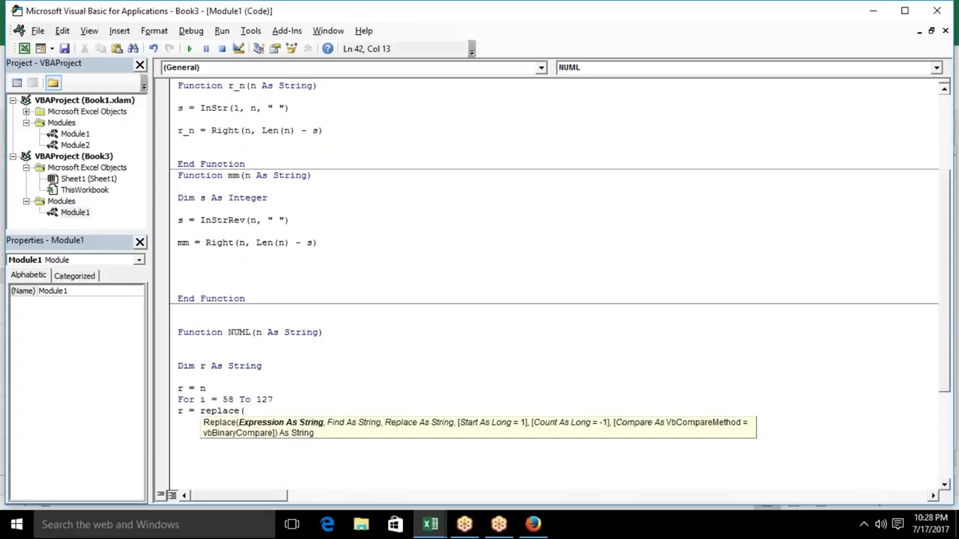
text(r)
text(,)
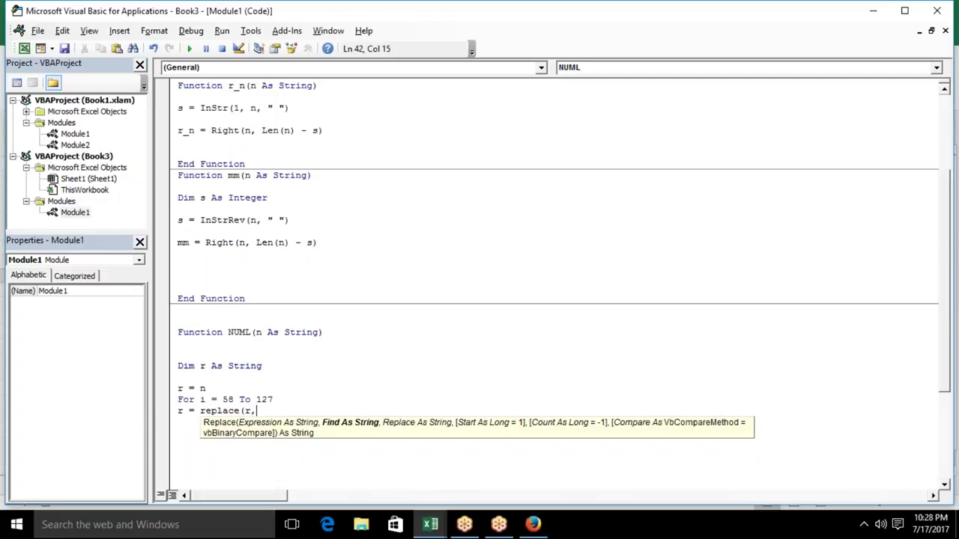
text(chr)
text(()
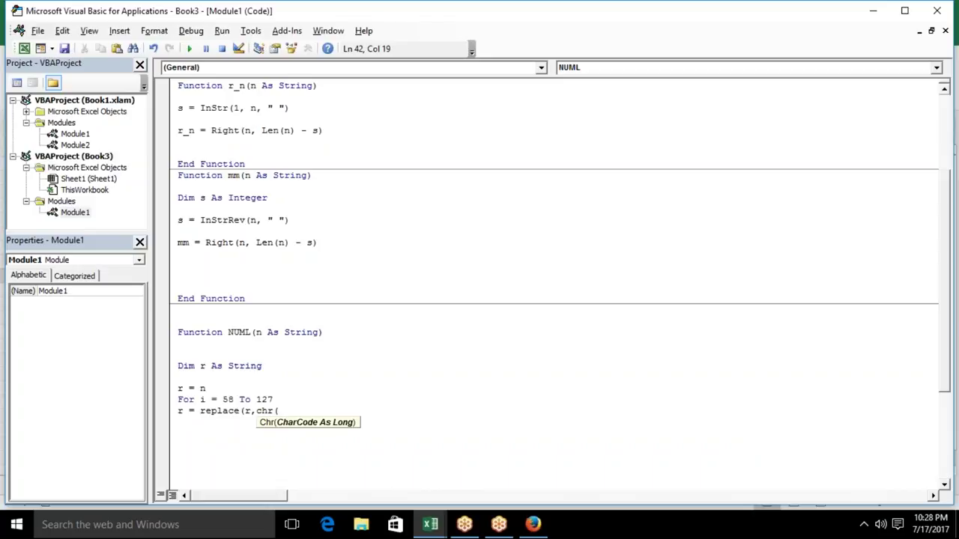
text(i)
text(),""))
key(Return)
Close the loop with Next i and begin the return line NUML=r.
text(next i)
key(Return)
key(Return)
key(Return)
text(NUML=)
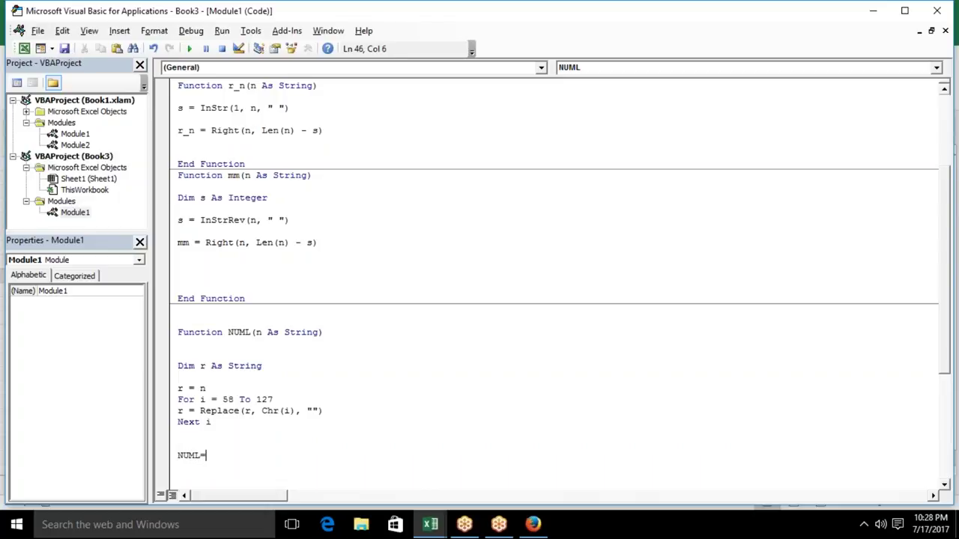
text(r)
Finish NUML with the return line NUML = r, review the procedure, then return to Excel.
key(Return)
key(Return)
key(Return)
key(Return)
key(Return)
key(Return)
key(Return)
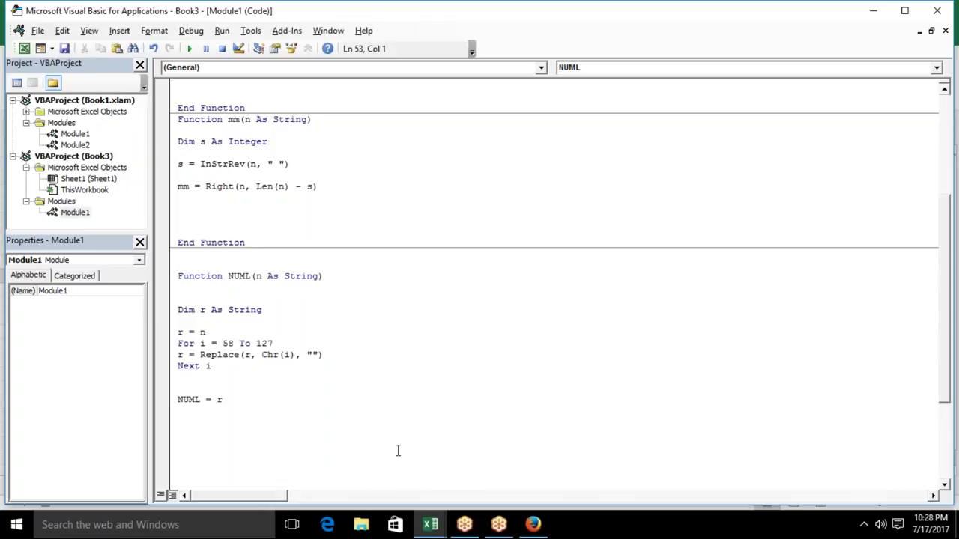
double_click(294, 362)
double_click(172, 356)
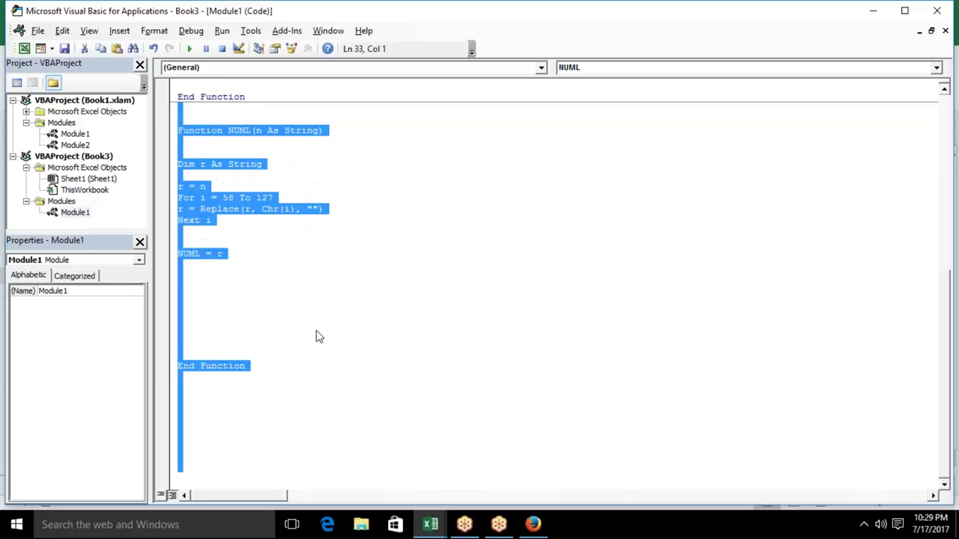
click(299, 277)
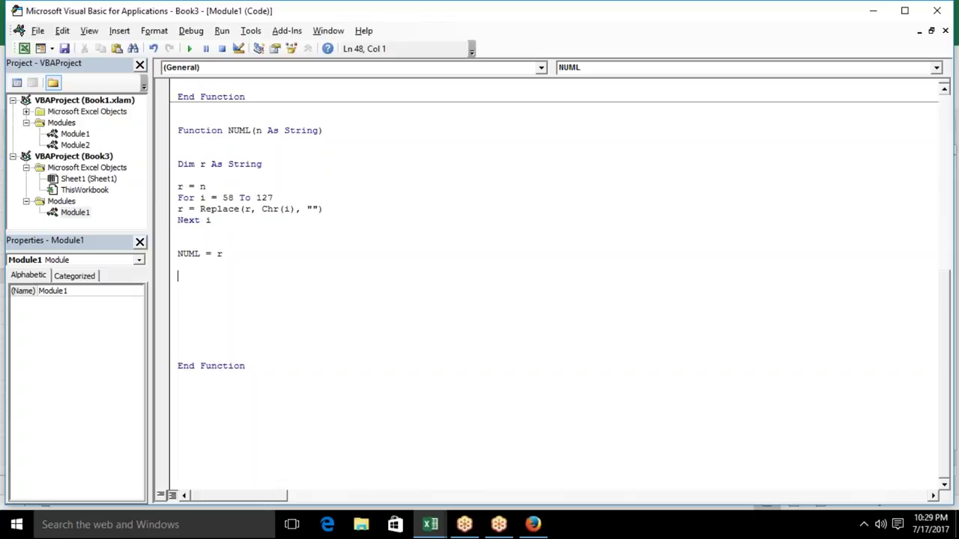
key(alt+F11)
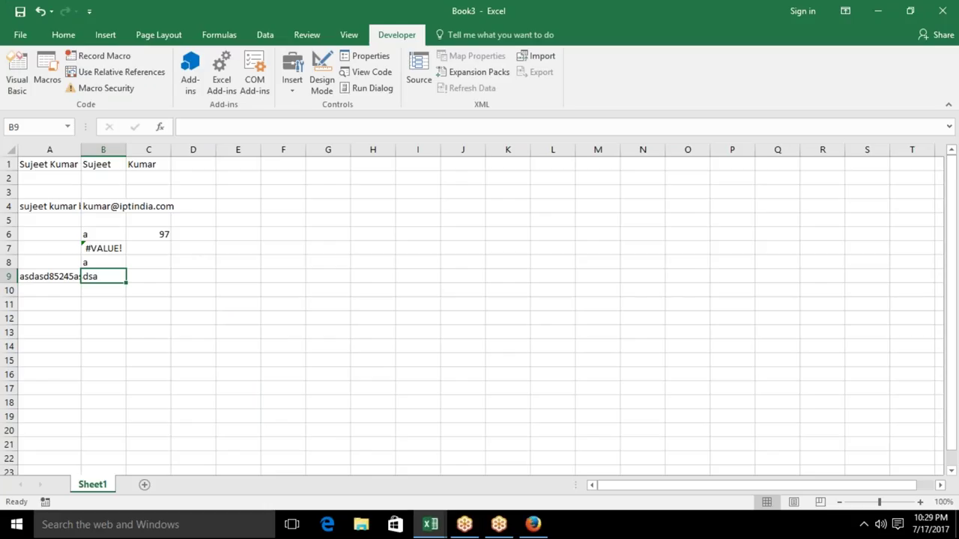
Enter =NUML(A9) in C9 to extract 85245, then go back to the VBA editor.
click(148, 277)
text(=numl)
key(Tab)
key(Left)
key(Left)
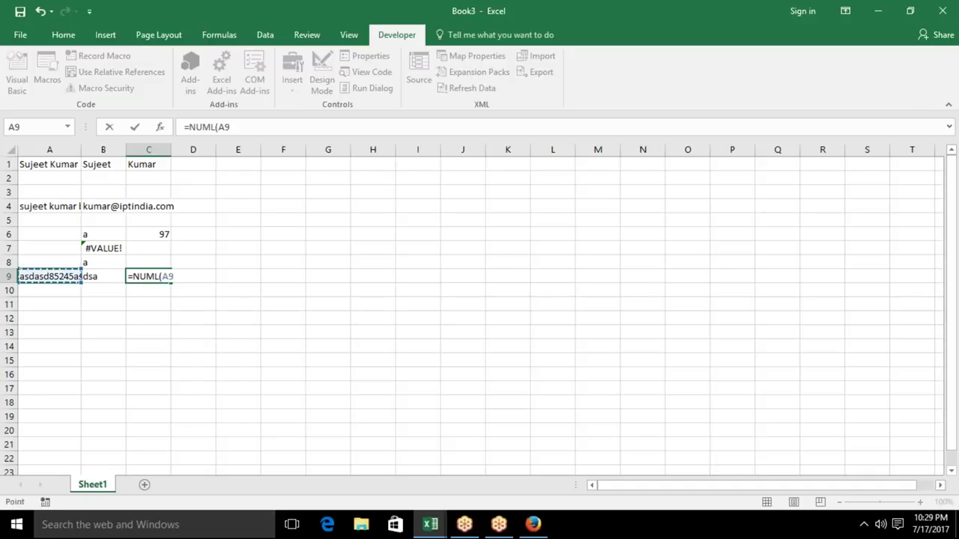
key(Return)
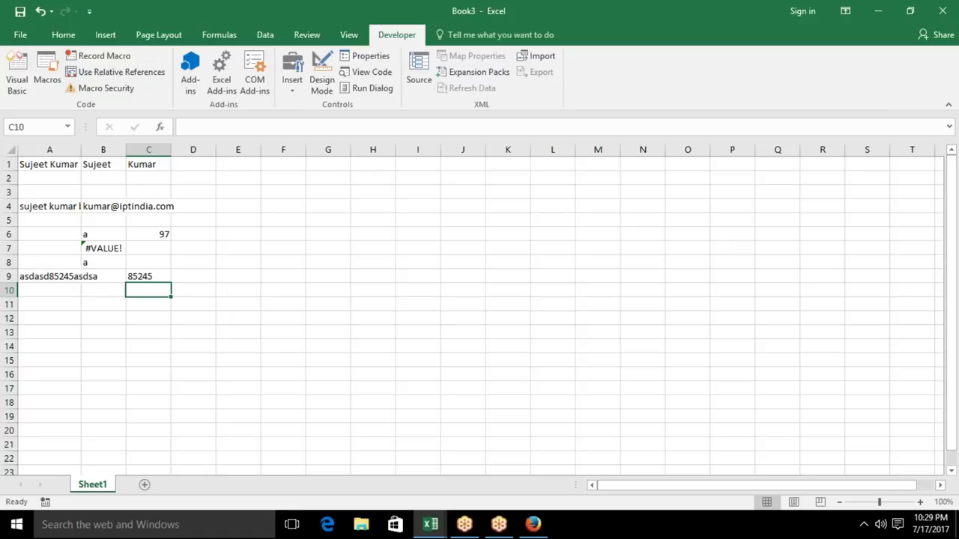
key(alt+Tab)
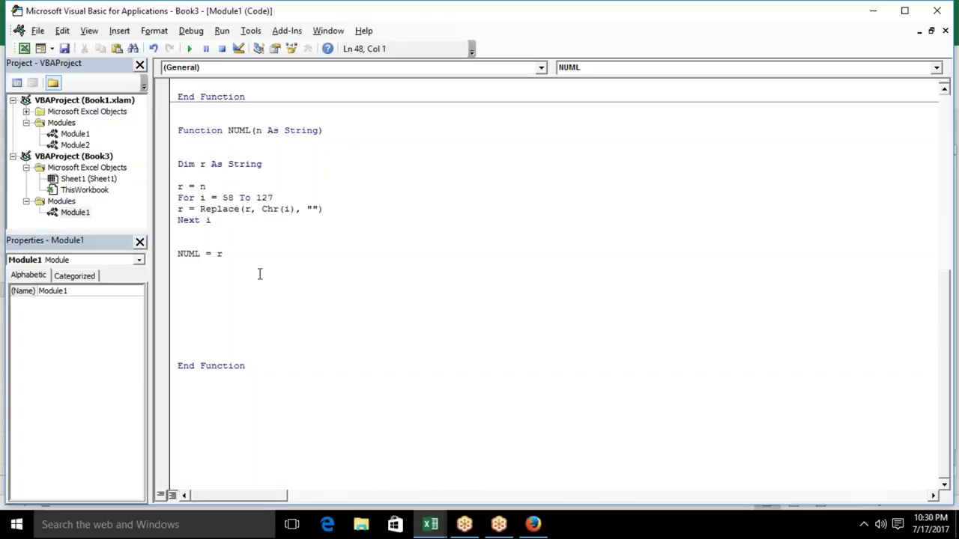
Give the header Function NUML(n As String) a Long return type with As Long.
click(335, 136)
click(335, 131)
text(as)
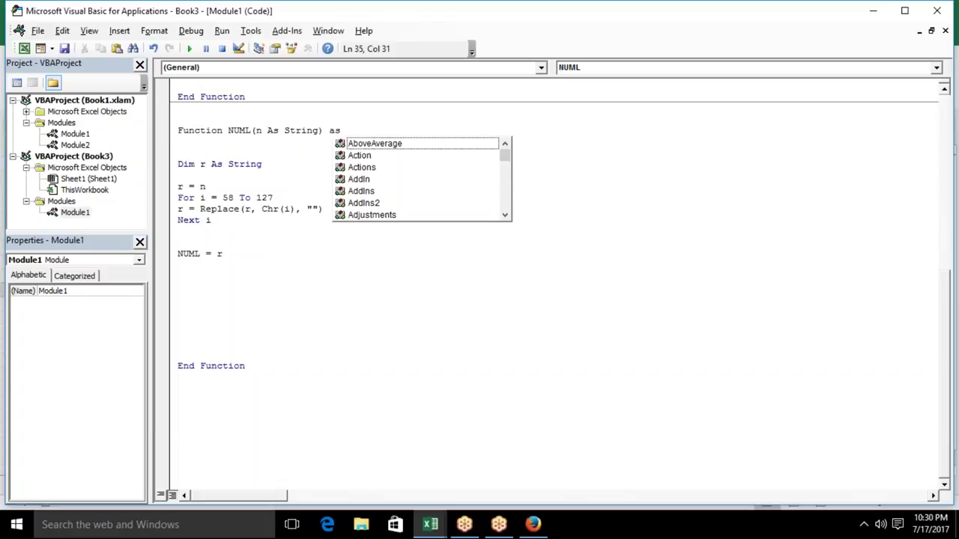
text(long)
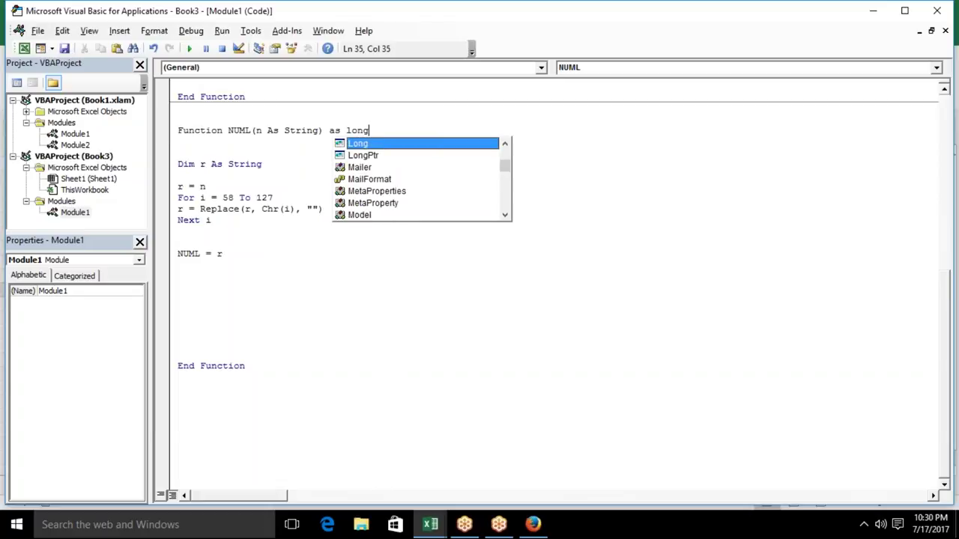
click(335, 145)
Re-enter C9's =NUML(A9) so it recalculates to 85245, then switch to the browser.
key(alt+F11)
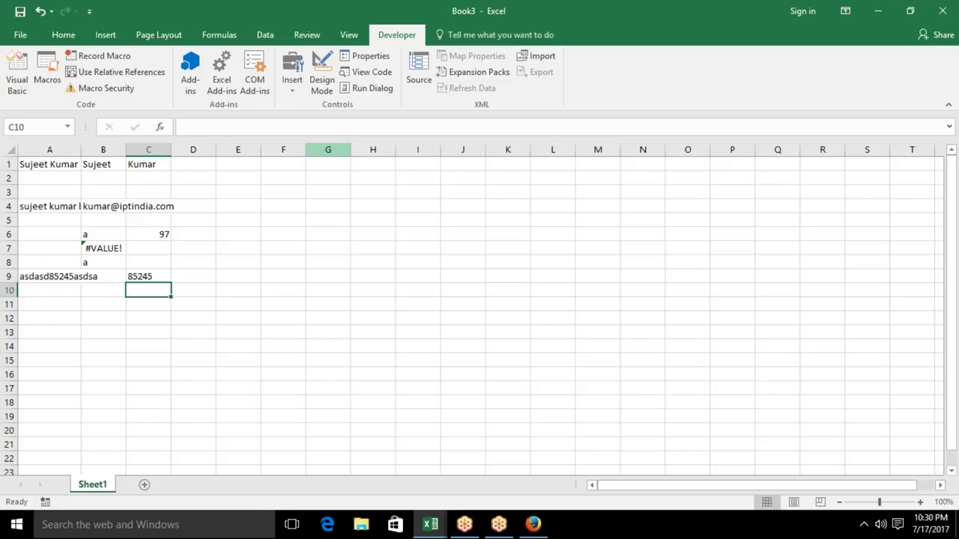
double_click(153, 276)
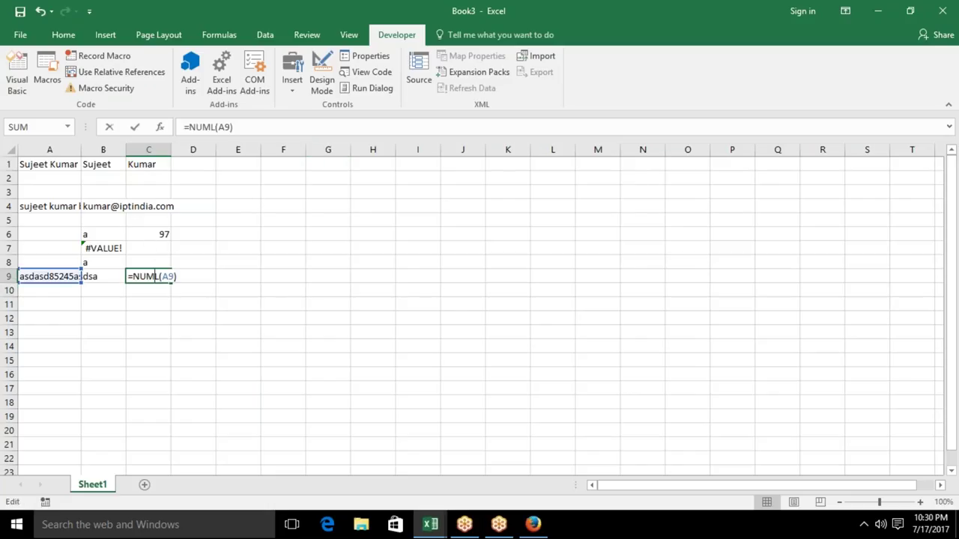
key(Return)
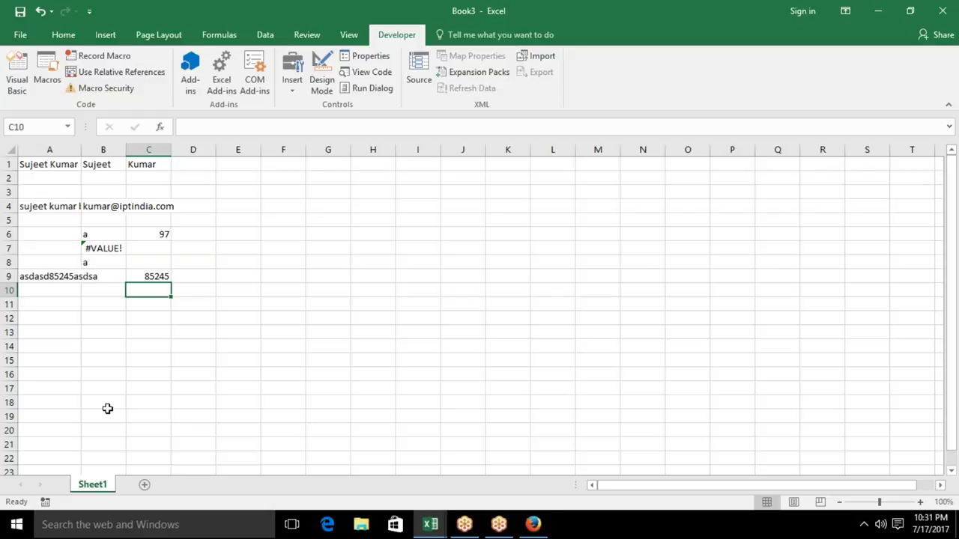
key(alt+F11)
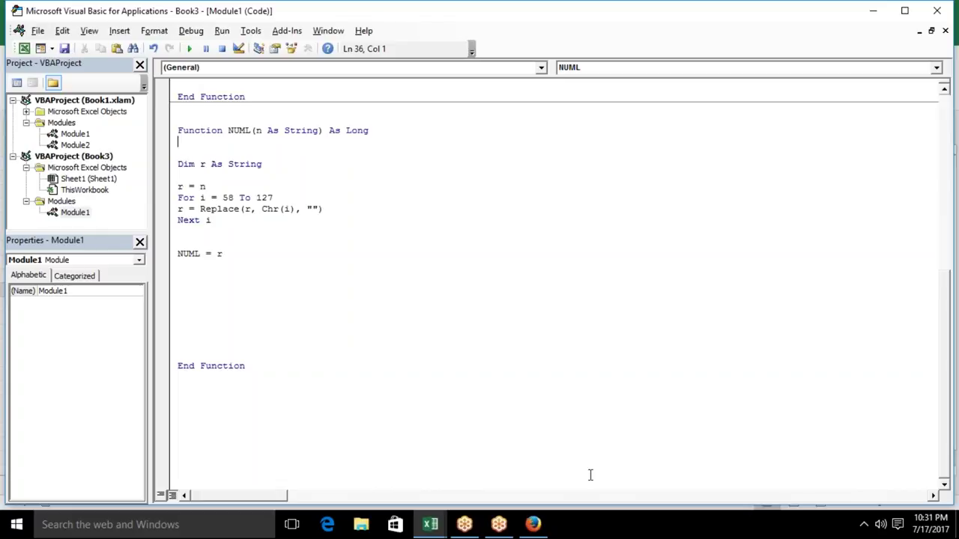
key(alt+F11)
key(alt+Tab)
key(alt+Tab)
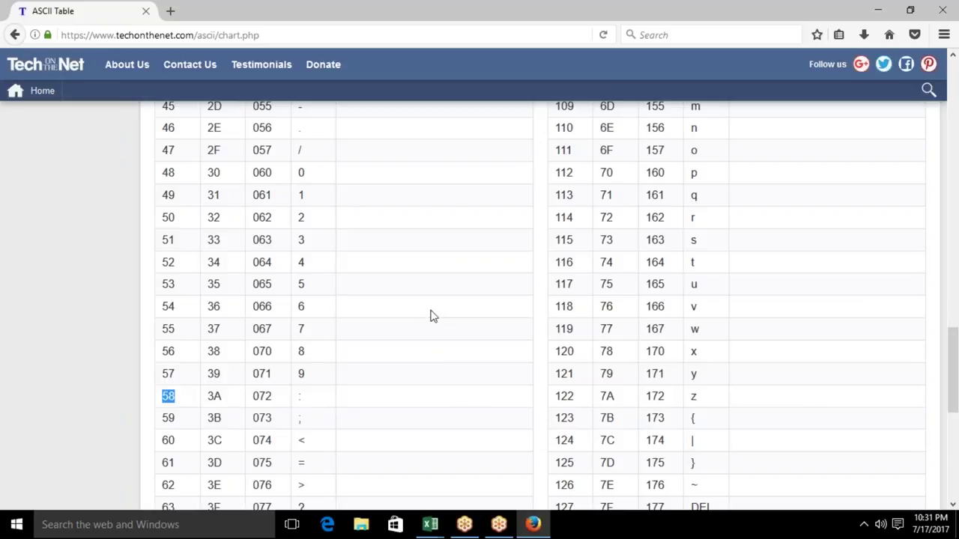
Go back to TechOnTheNet's VBA functions list and open the SPLIT function page.
click(7, 43)
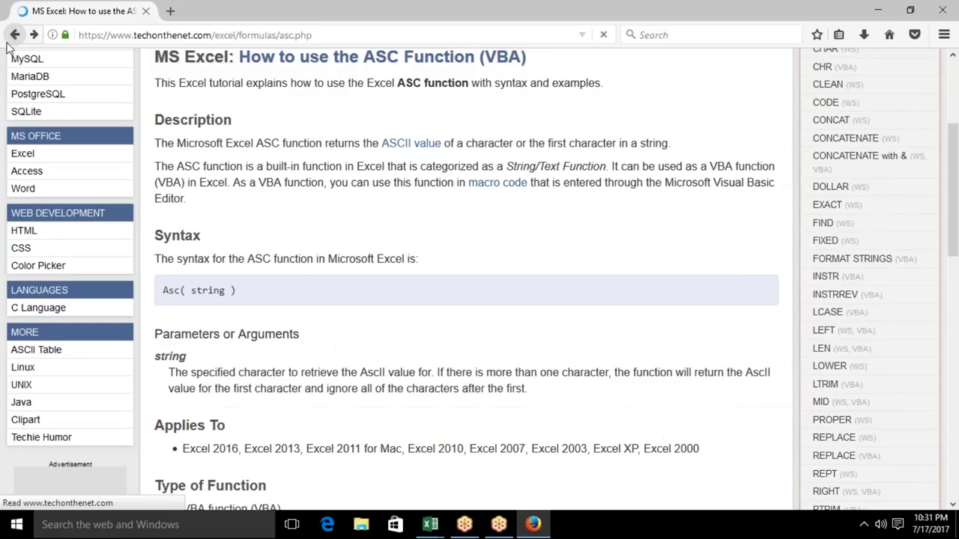
click(7, 44)
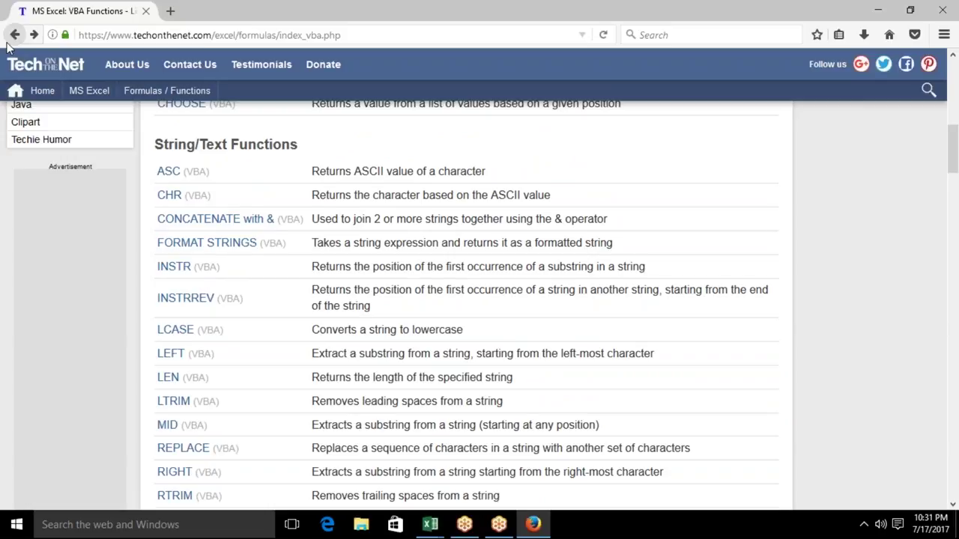
key(Down)
key(Down)
key(Down)
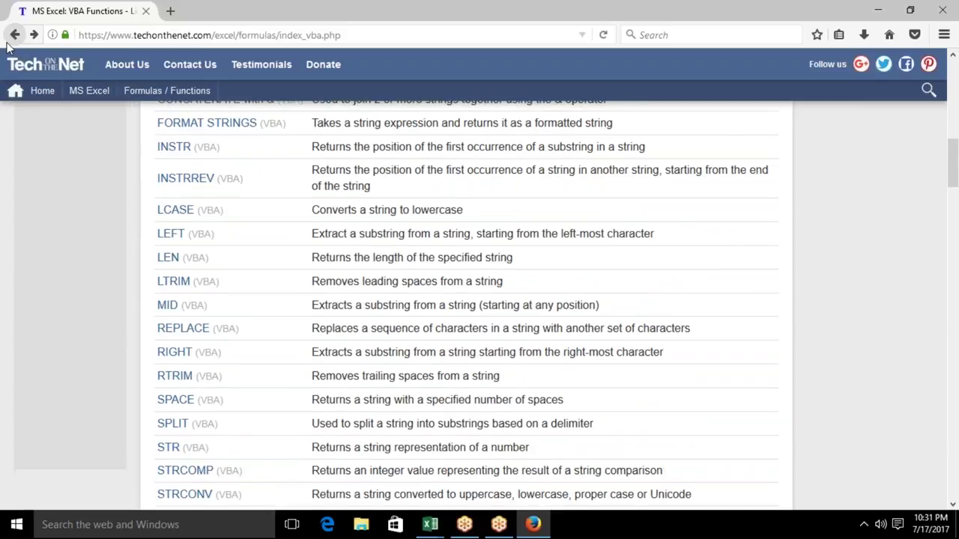
key(Down)
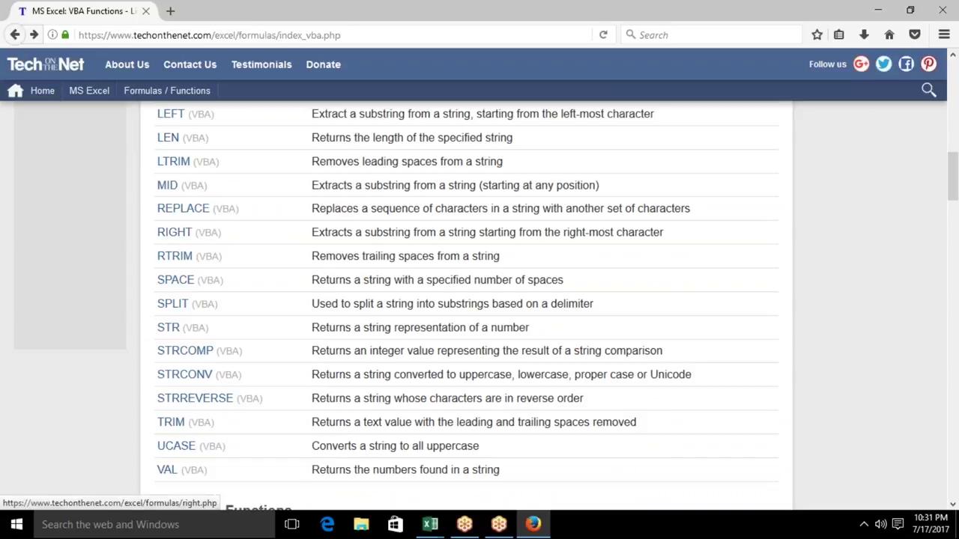
click(173, 303)
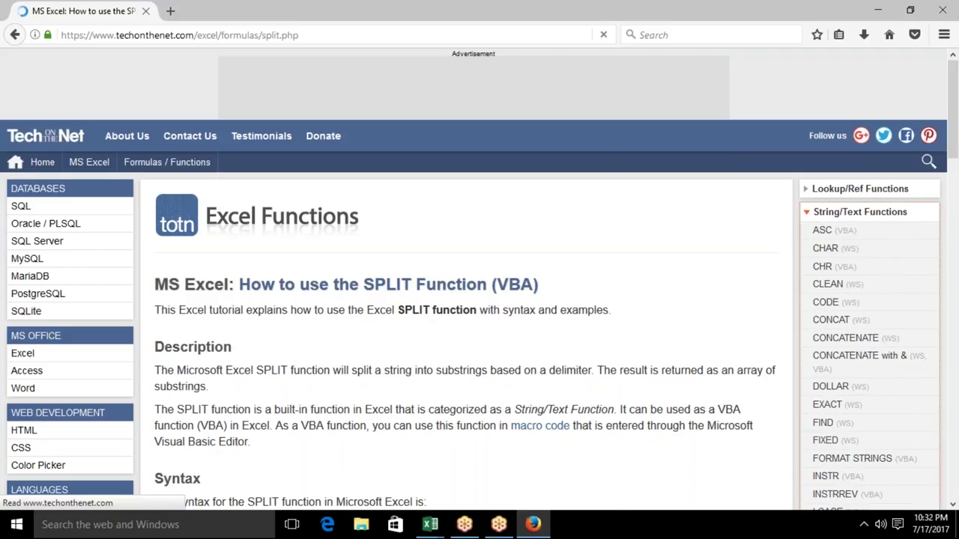
Scroll down to the SPLIT function's VBA examples, then return to the Book3 workbook.
scroll(480, 300, down, 2)
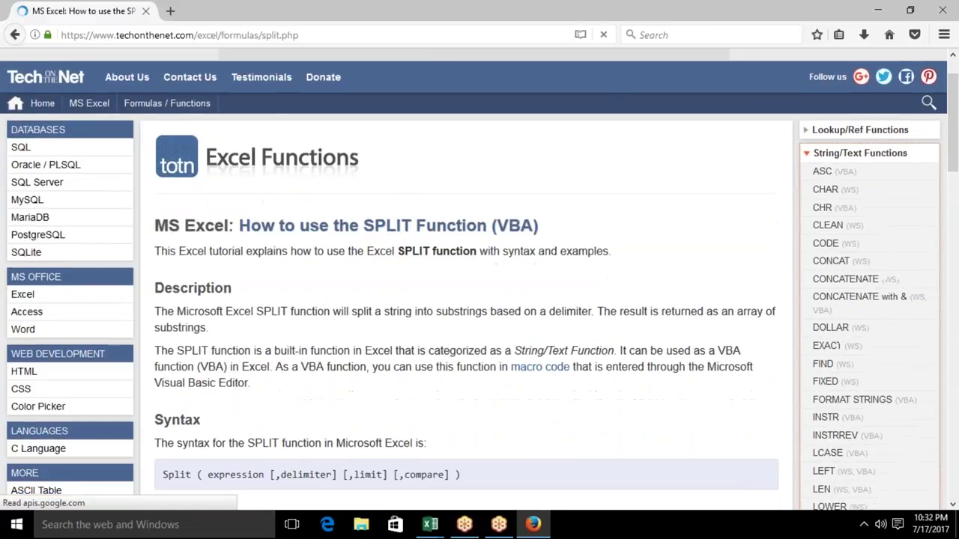
scroll(464, 299, down, 2)
scroll(464, 299, down, 5)
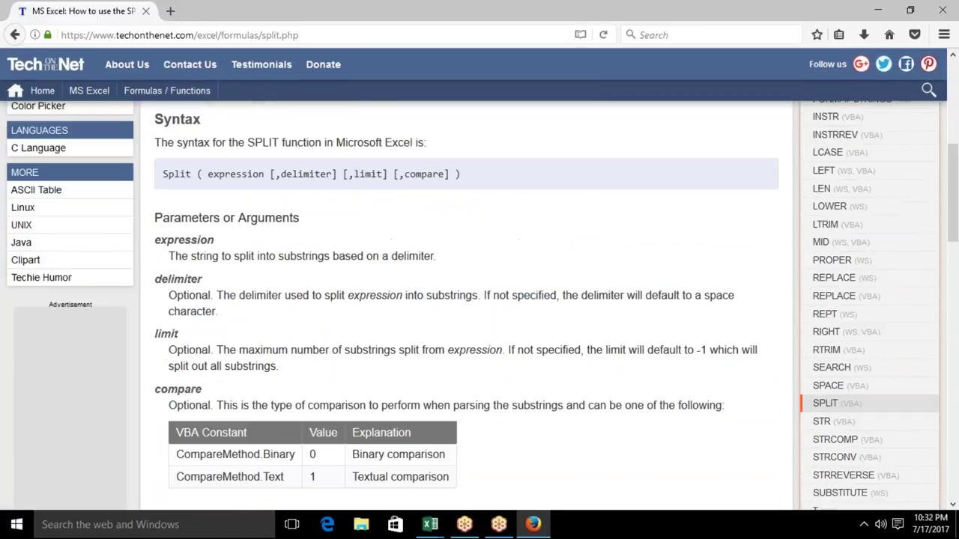
scroll(465, 300, down, 3)
scroll(479, 299, down, 2)
scroll(479, 299, down, 3)
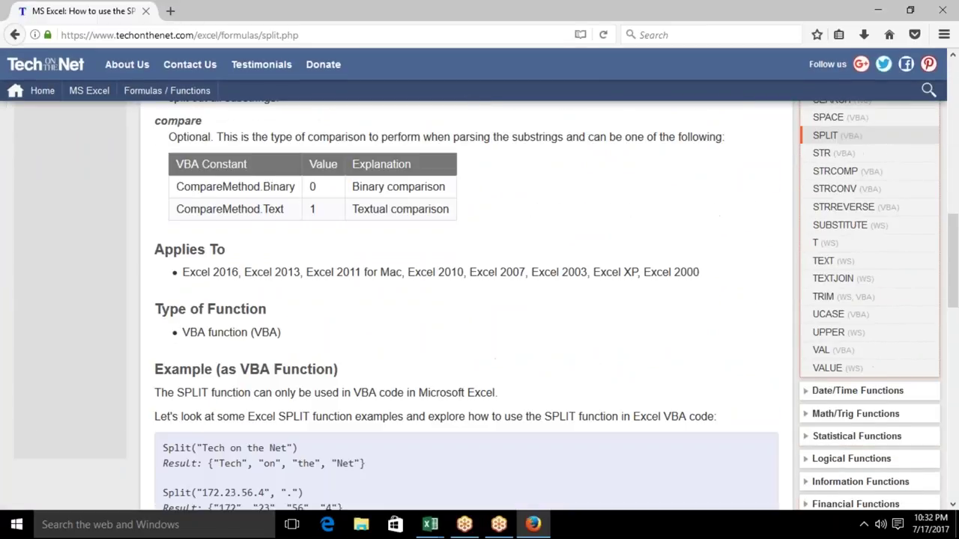
scroll(479, 299, down, 3)
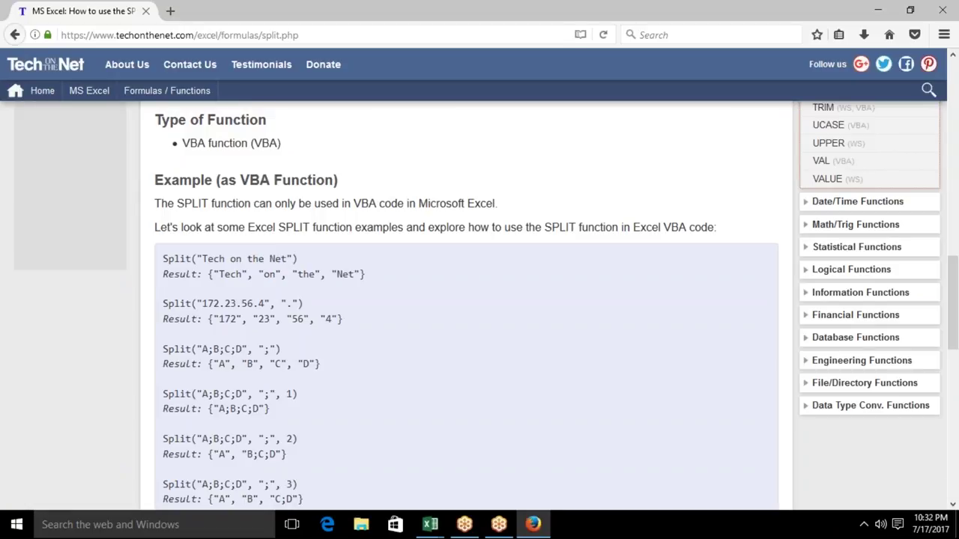
key(alt+Tab)
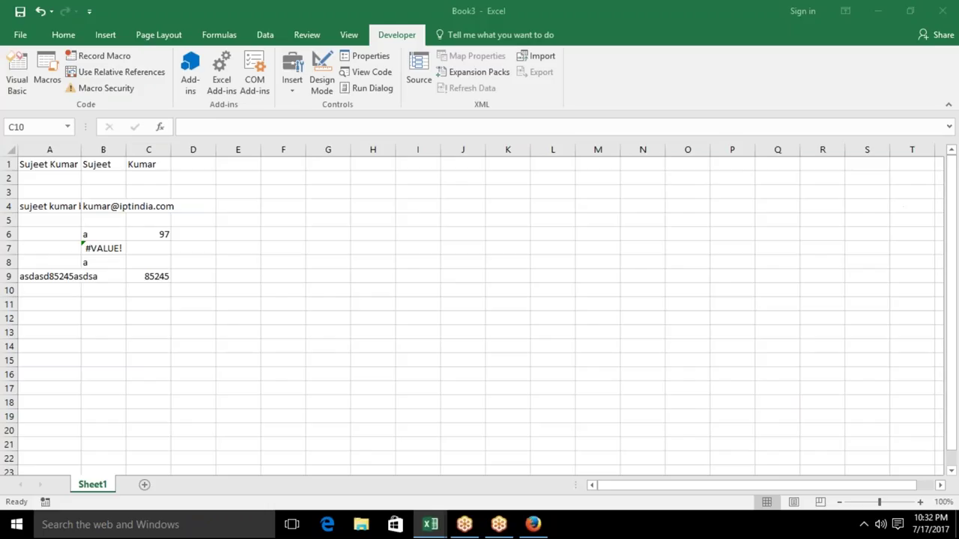
Copy A4's address into F2 and autofit column F, then go back to the VBA editor.
click(47, 205)
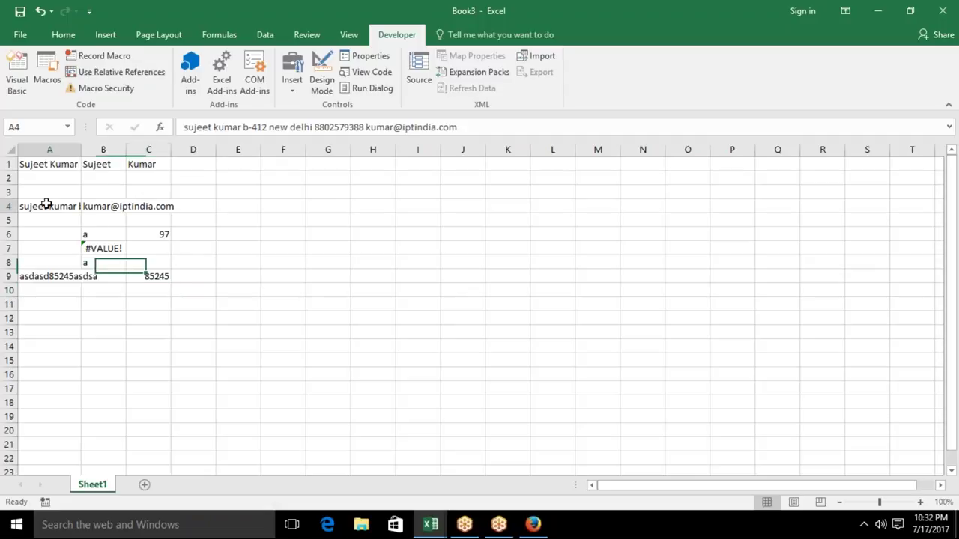
key(ctrl+c)
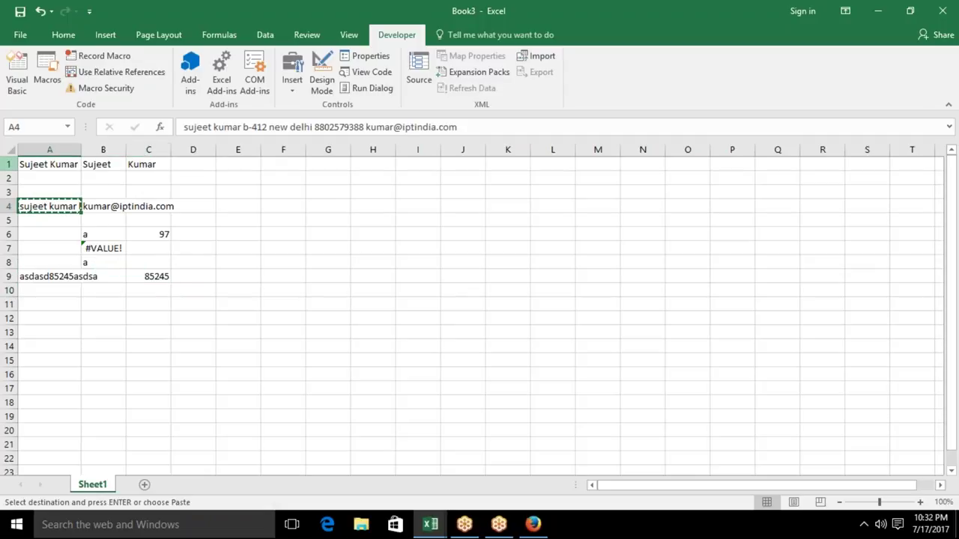
click(294, 176)
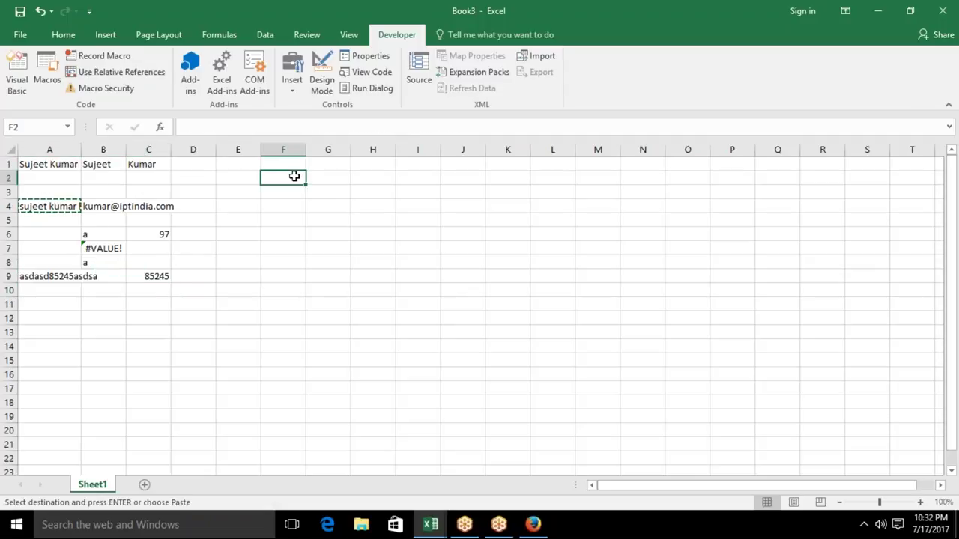
key(ctrl+v)
double_click(305, 149)
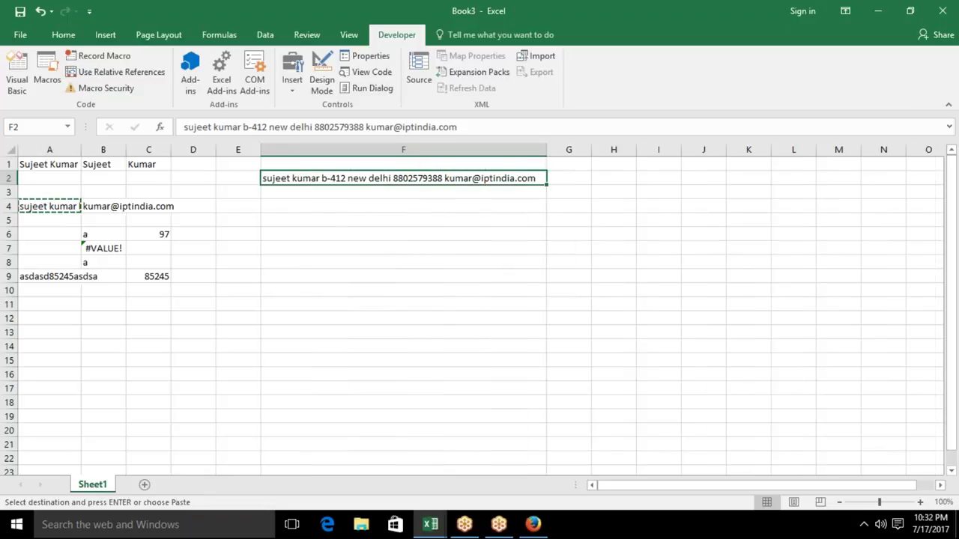
key(alt+Tab)
key(alt+Tab)
key(alt+Tab)
click(286, 315)
Remove blank lines after NUML and type a new spl(n As String) function declaration.
click(244, 260)
scroll(244, 260, up, 1)
key(Delete)
key(Delete)
key(Delete)
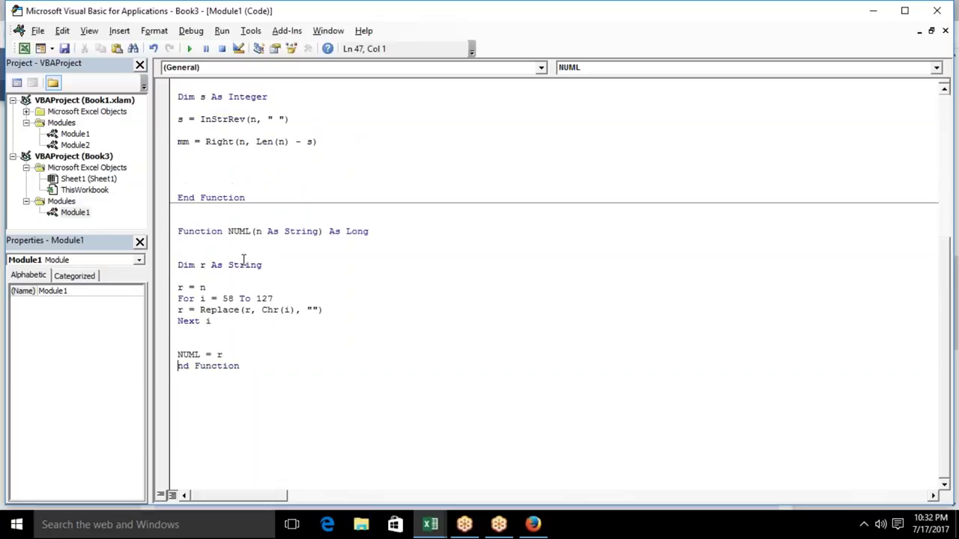
key(Right)
key(Down)
text(finction )
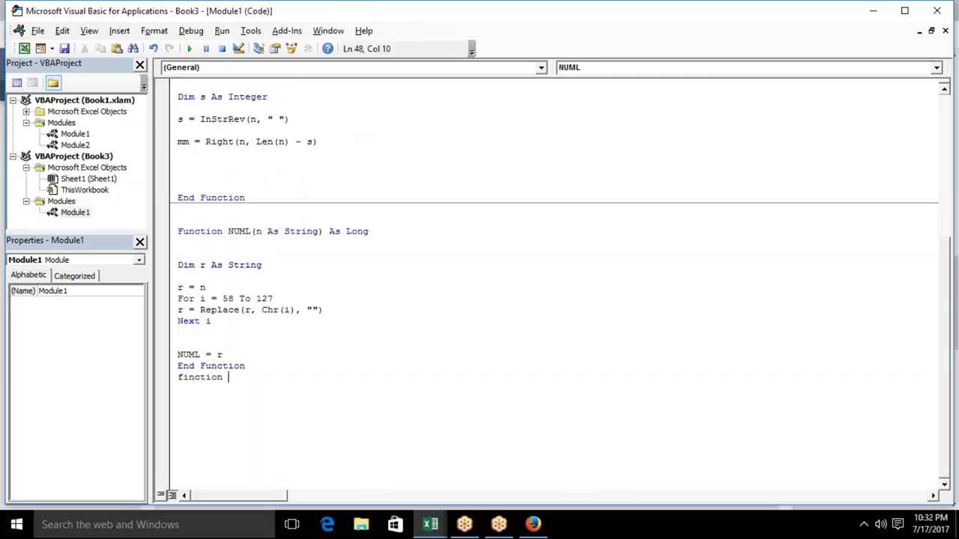
text(spl)
text((n)
text( as str)
key(Tab)
Fix the compile errors and correct the 'finction' misspelling to Function in the spl declaration.
double_click(266, 376)
key(Return)
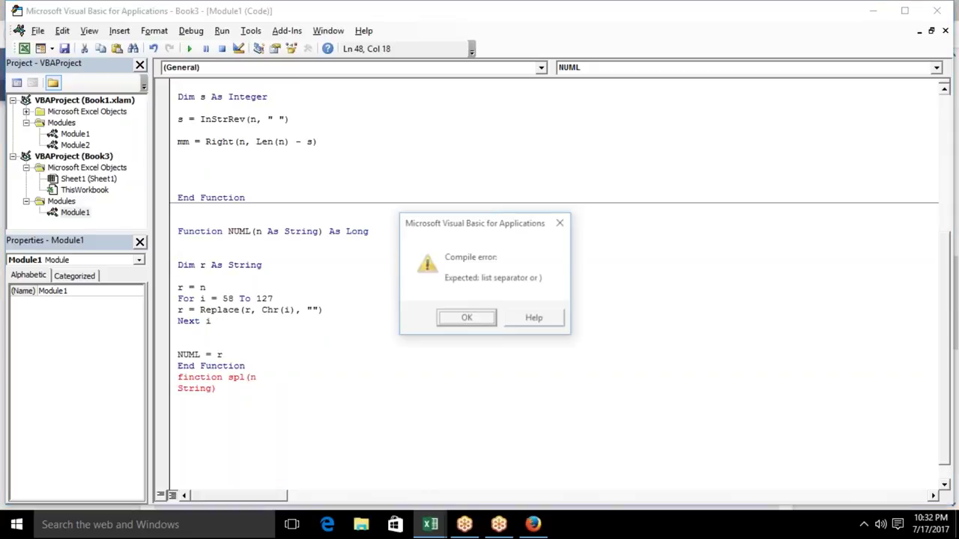
key(Return)
key(Delete)
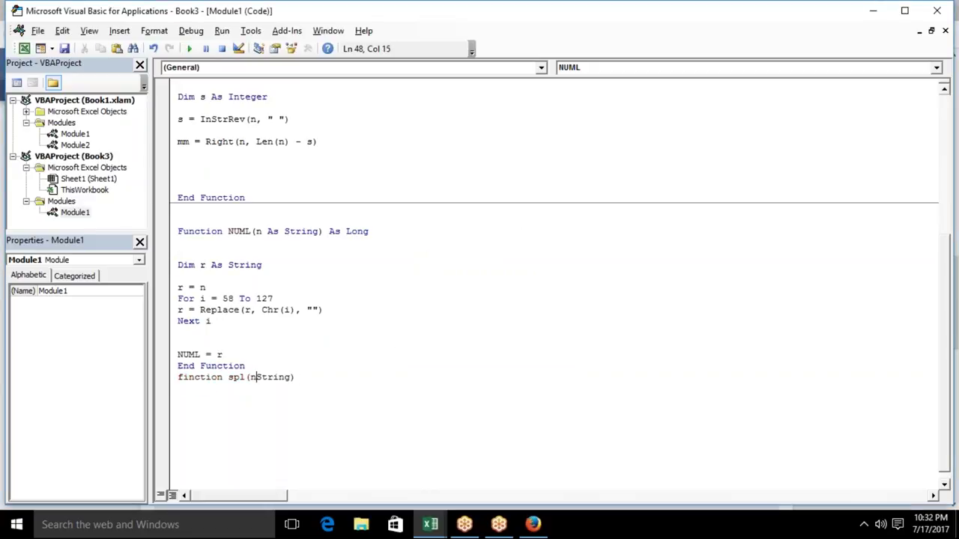
text(as)
key(Return)
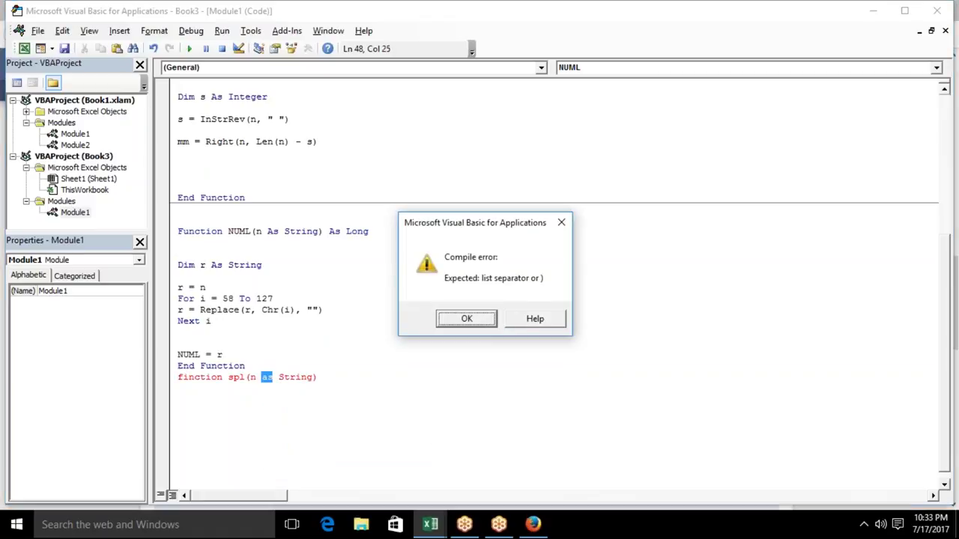
key(Return)
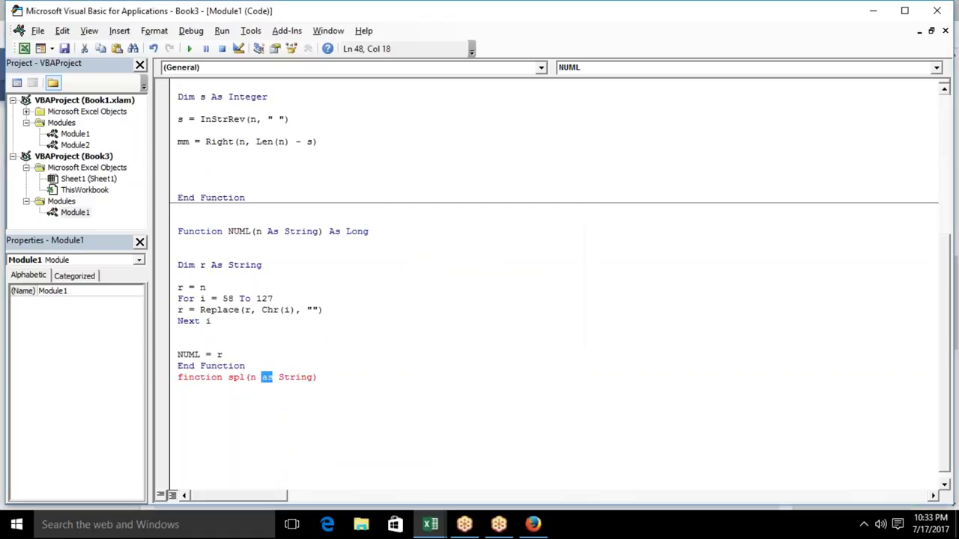
key(Left)
key(Left)
key(Left)
key(Left)
key(Left)
key(Left)
key(Left)
key(Left)
key(Left)
key(Left)
key(Left)
key(Left)
key(BackSpace)
text(u)
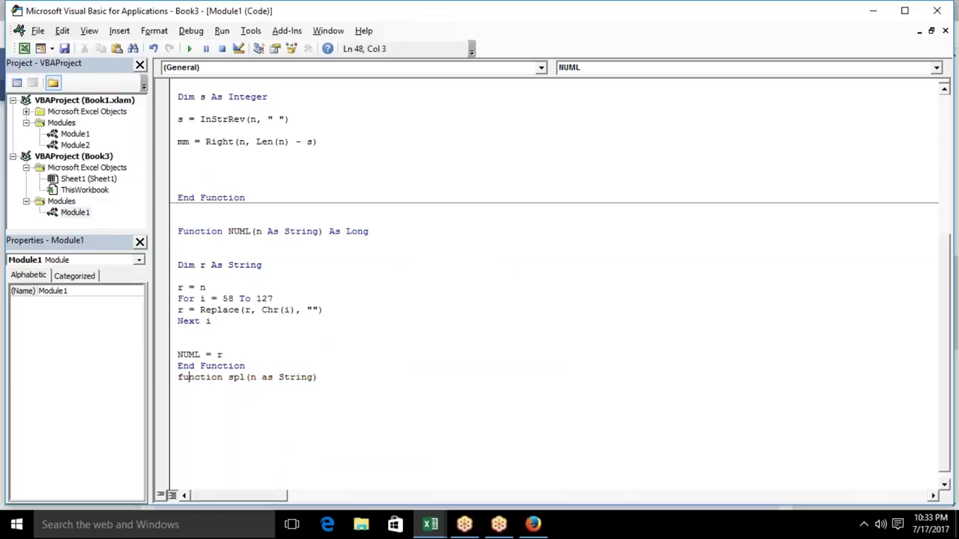
key(Down)
key(Down)
key(Down)
key(Down)
Add the line spl = Split(n) to the body of the spl function.
key(Up)
key(Up)
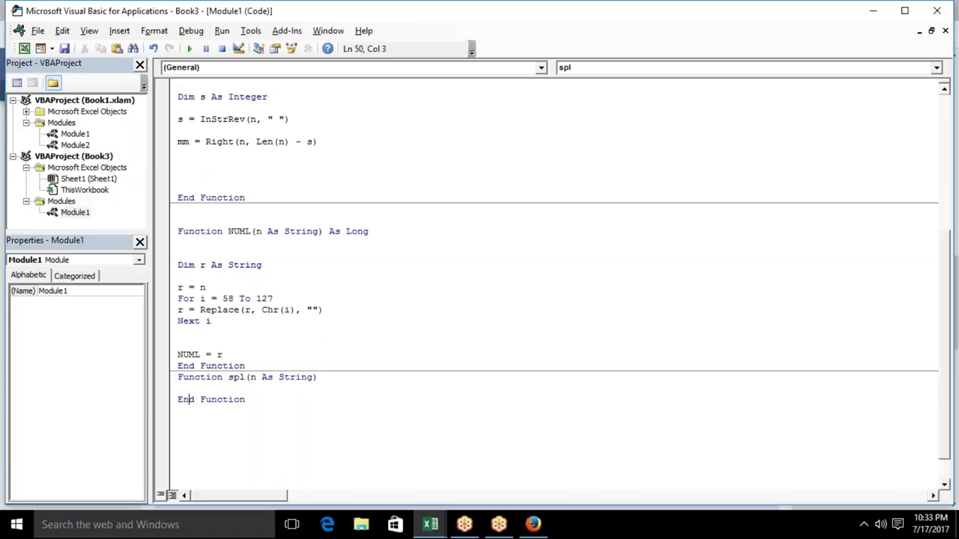
key(Return)
key(Return)
key(Return)
key(Up)
key(Up)
key(Up)
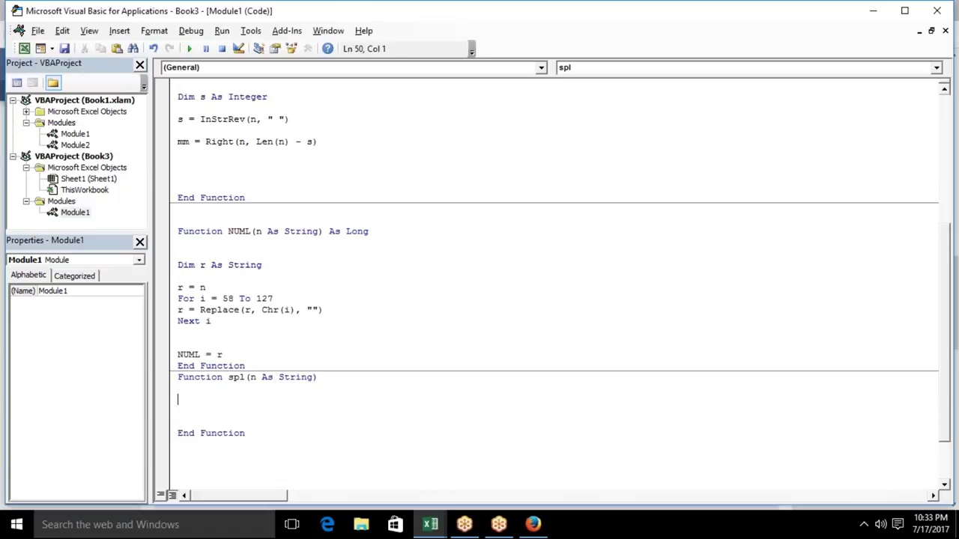
text(spl)
text(()
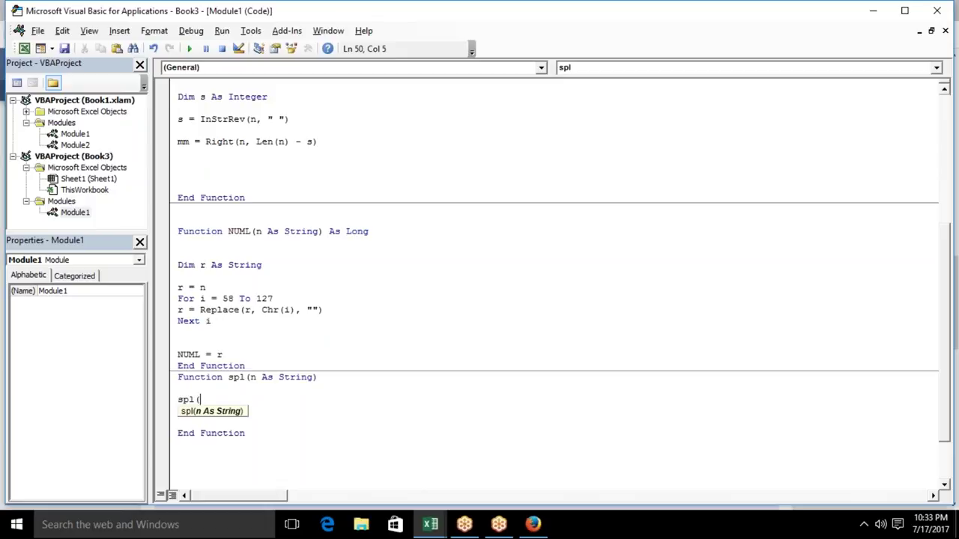
key(BackSpace)
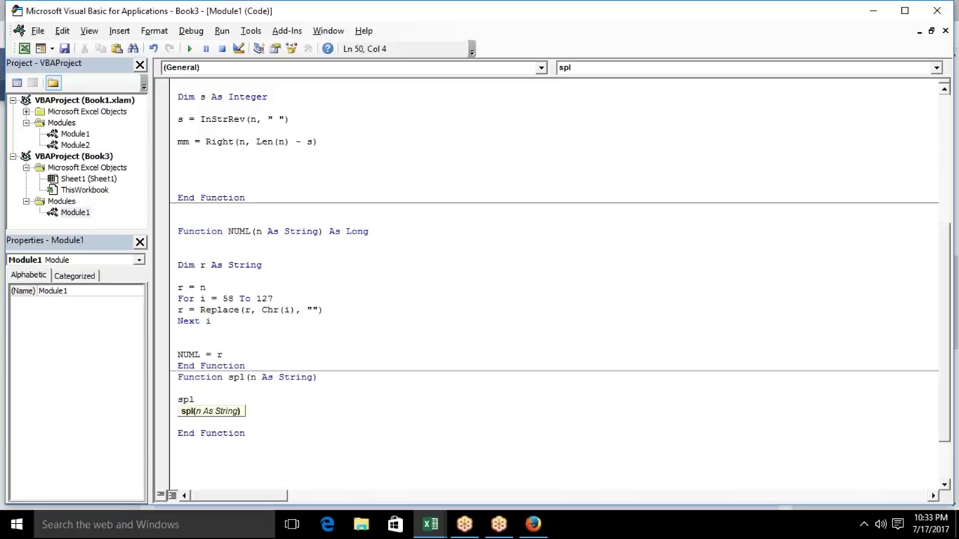
text(=split)
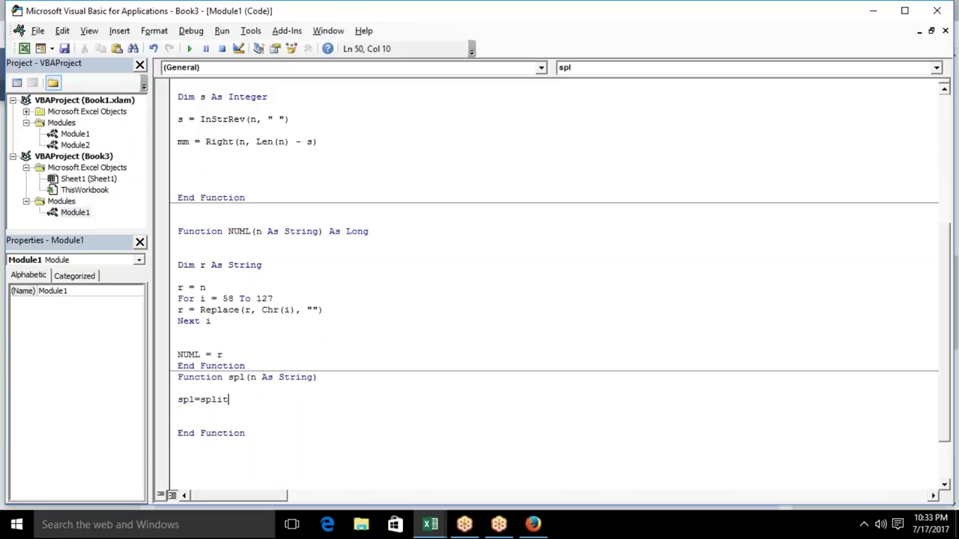
text(()
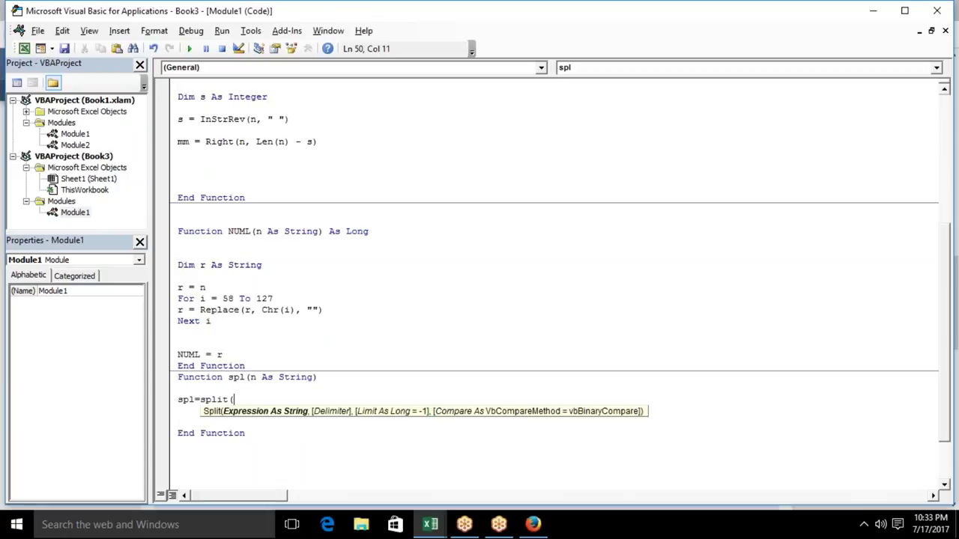
text(n))
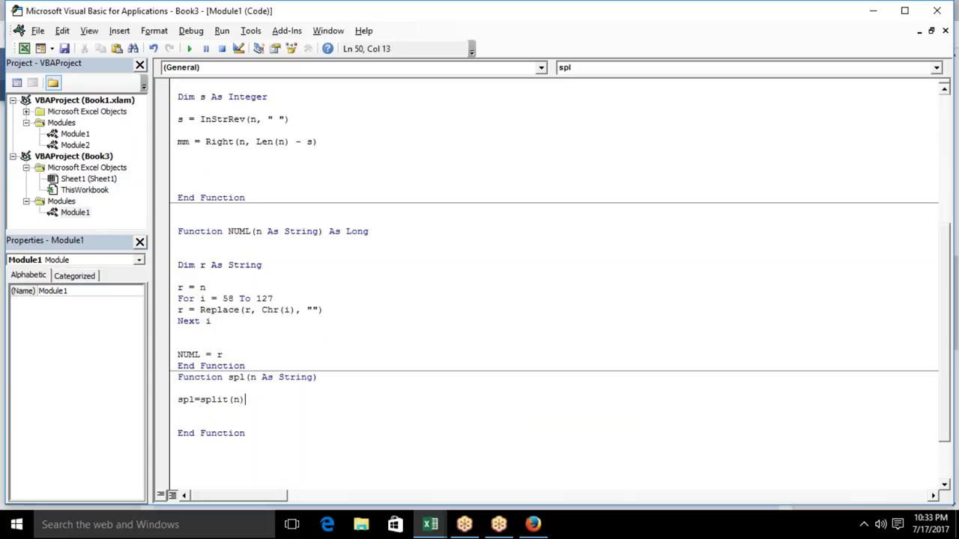
key(alt+Tab)
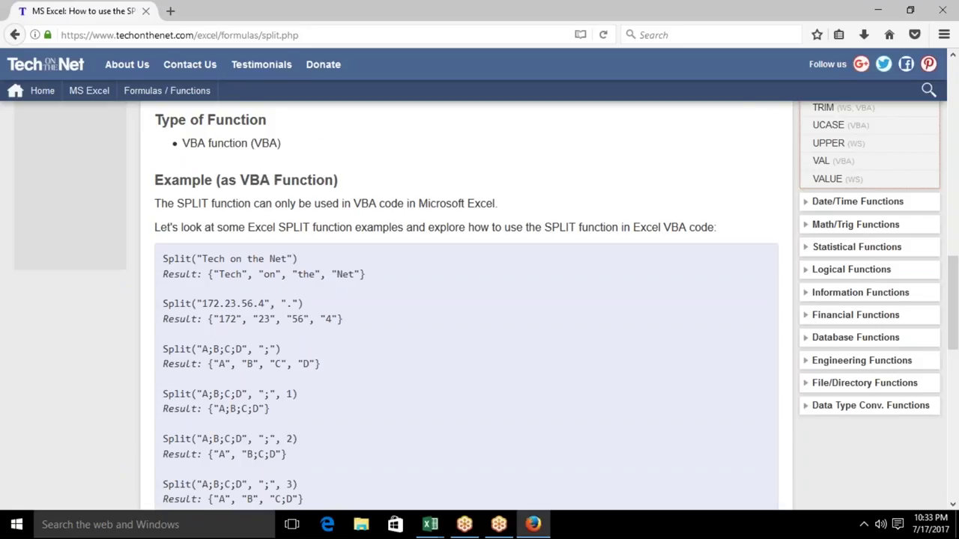
key(alt+Tab)
key(Return)
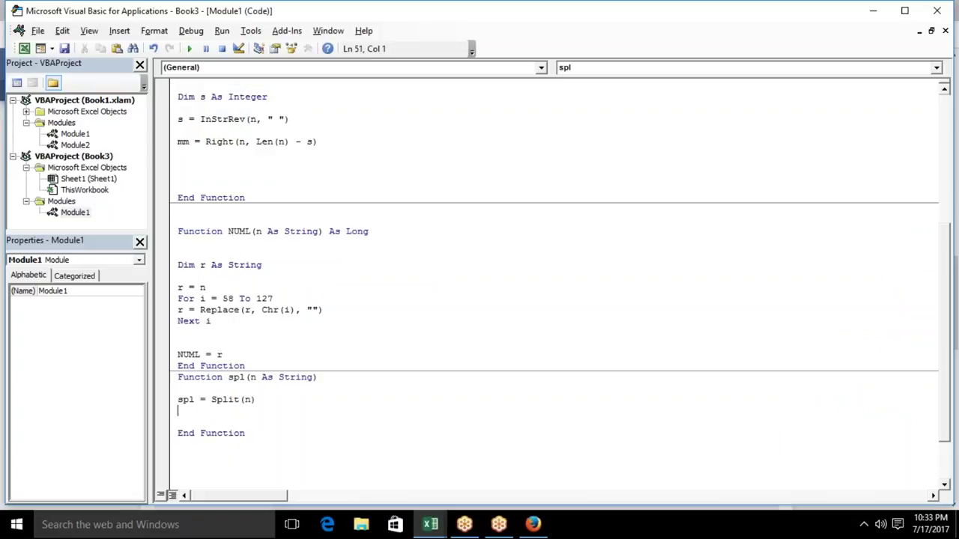
key(alt+Tab)
key(alt+Tab)
key(alt+Tab)
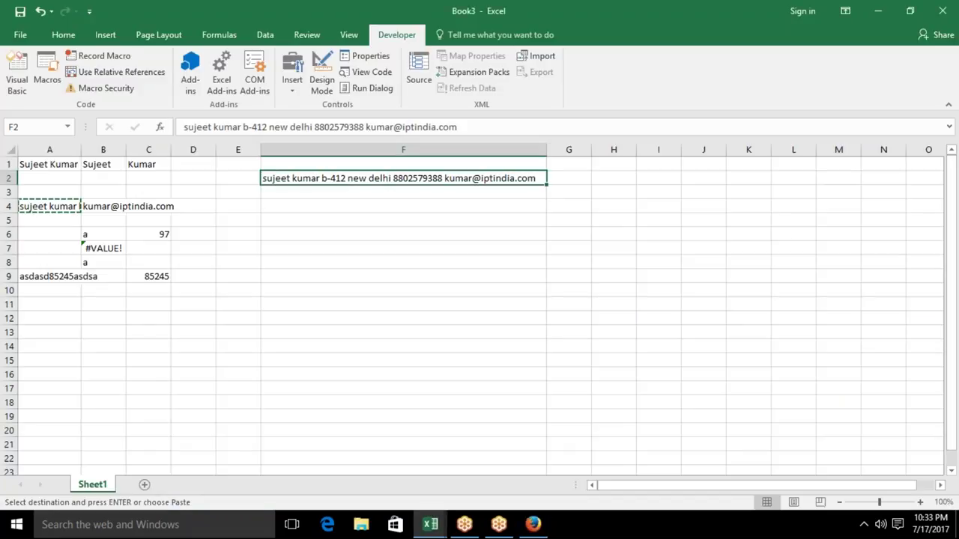
Enter the formula =spl(F2) in cell G2.
click(569, 178)
text(=)
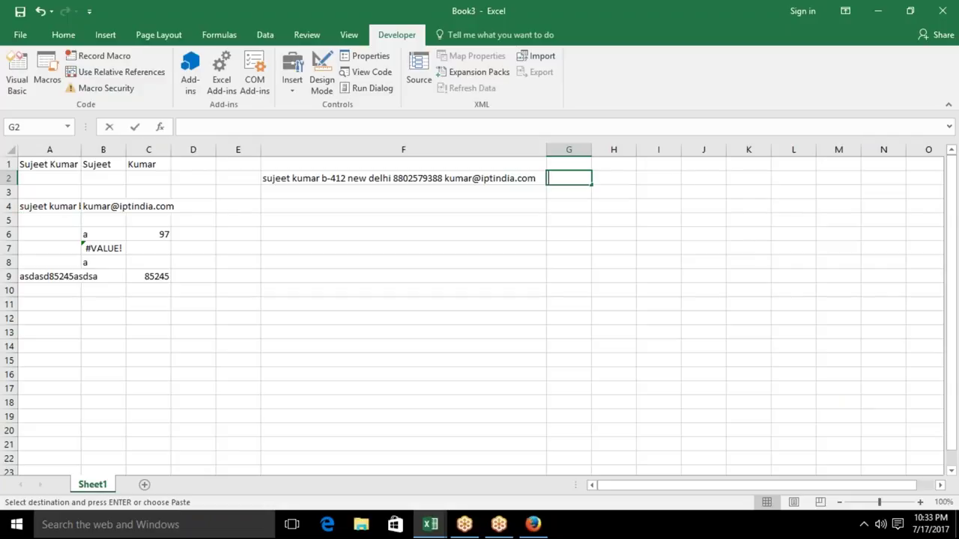
text(spl()
key(Down)
key(Left)
key(Up)
key(Return)
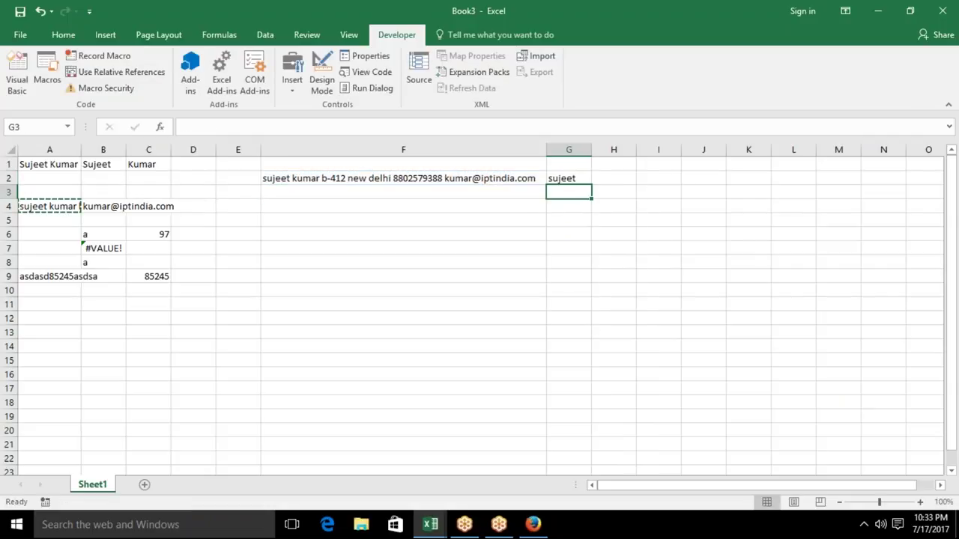
Re-enter =spl(F2) as an array formula across G2:M2 so each word fills its own cell.
key(Up)
key(shift+Right)
key(shift+Right)
key(shift+Right)
key(shift+Right)
key(shift+Right)
key(shift+Right)
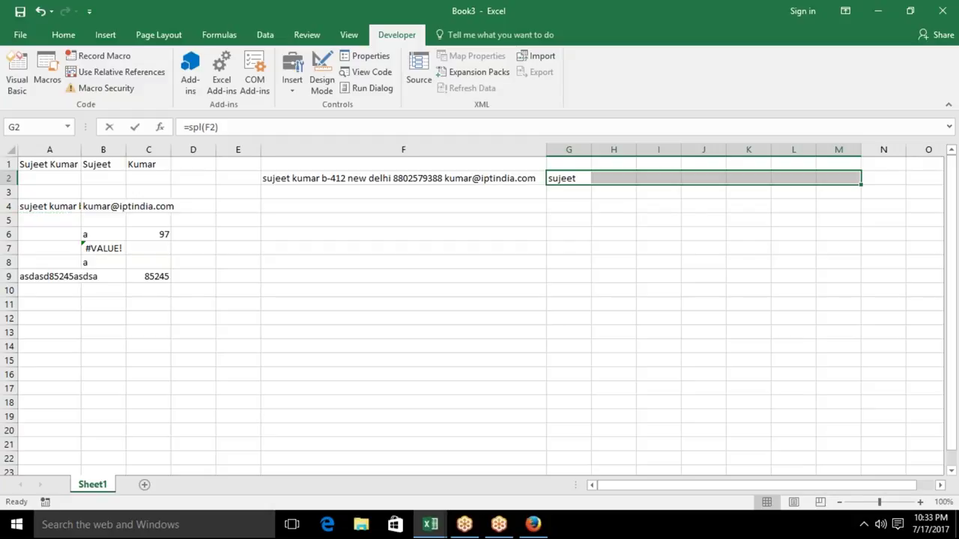
key(F2)
key(ctrl+shift+Return)
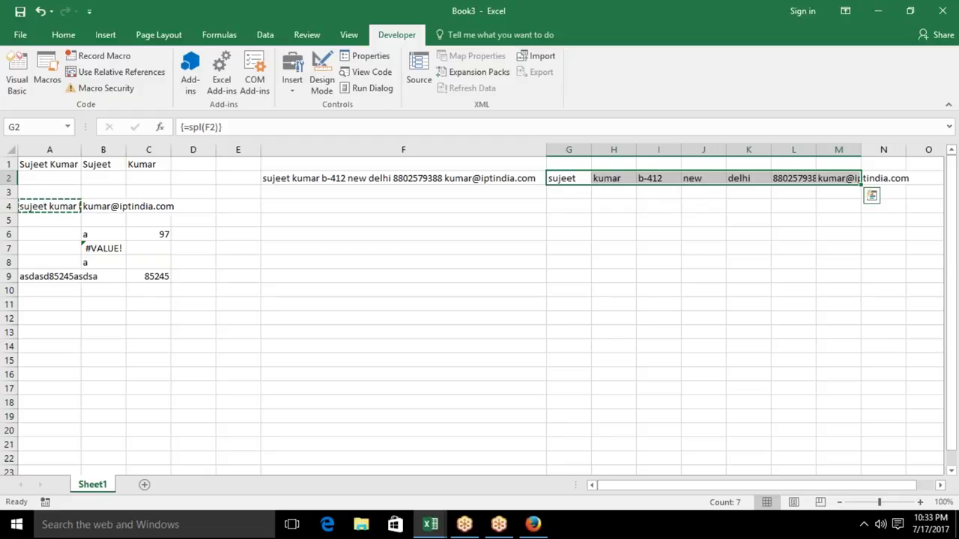
key(alt+Tab)
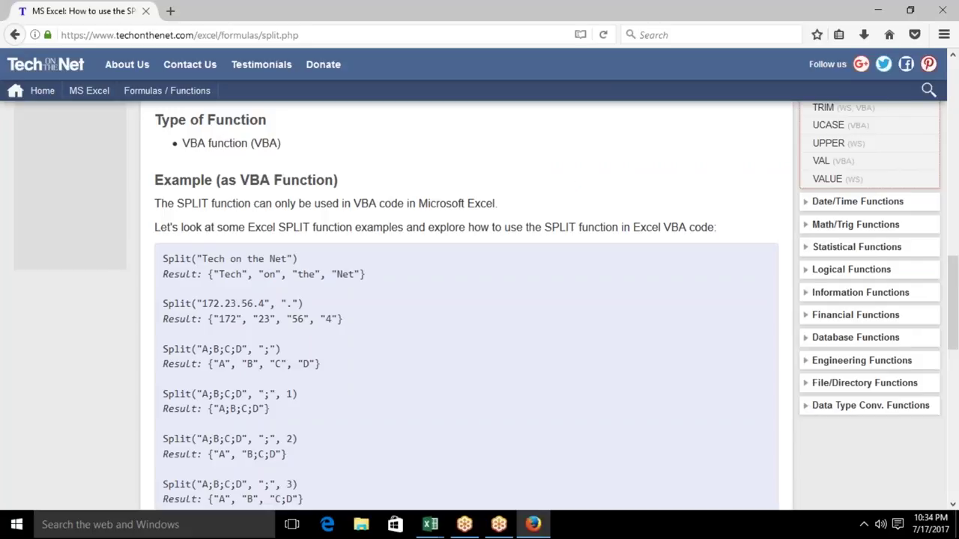
Return to the VBA editor and select all of Module1's code.
key(alt+Tab)
key(alt+Tab)
key(alt+Tab)
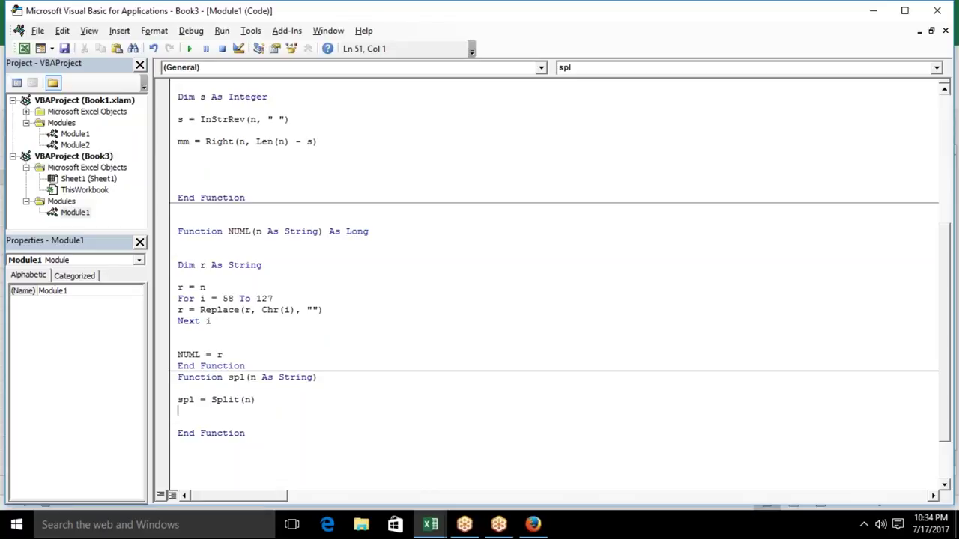
key(ctrl+a)
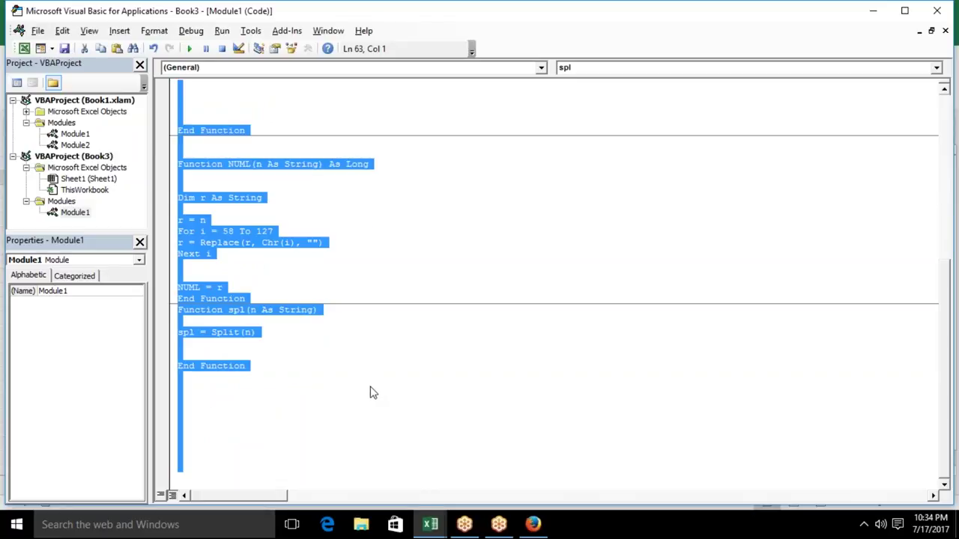
Open the IPT-Jan workbook from Excel's recent files list.
mouse_move(434, 527)
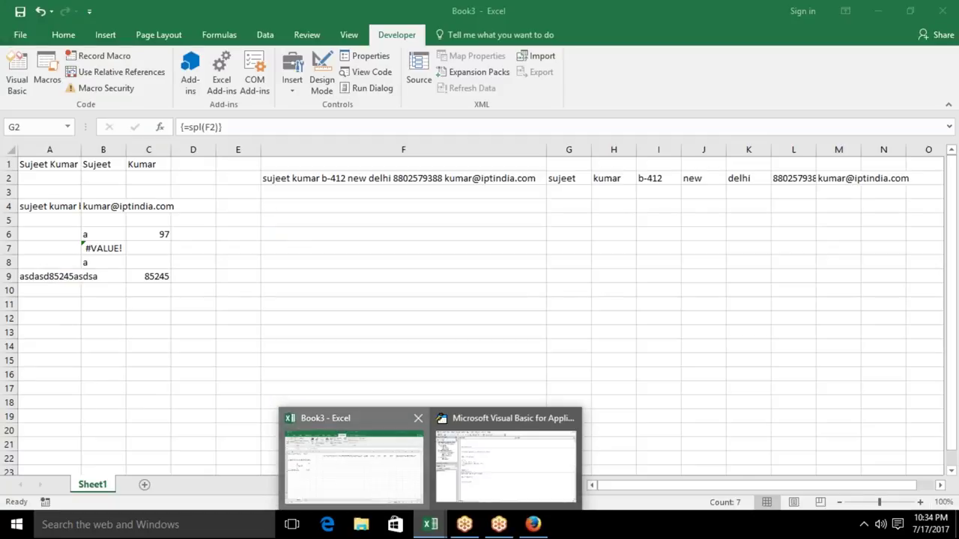
click(381, 475)
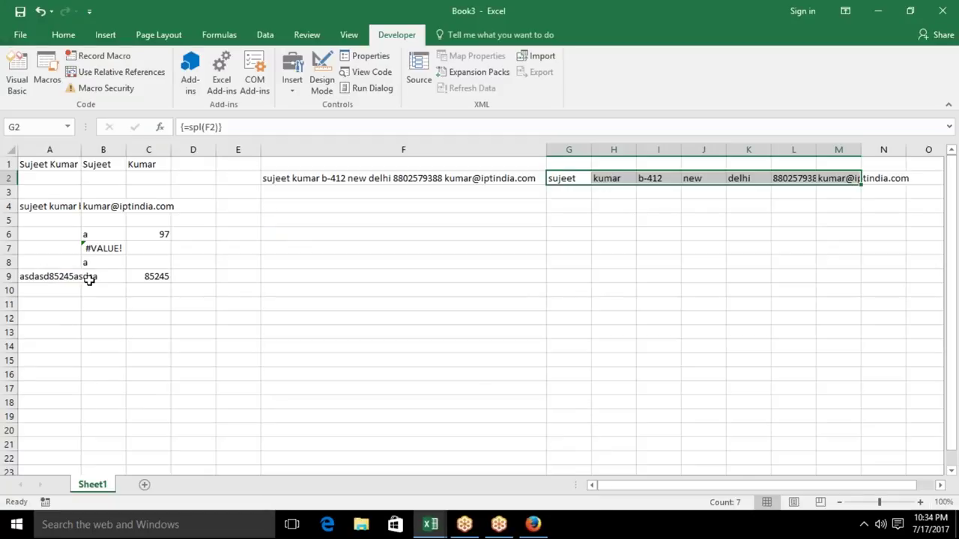
click(20, 35)
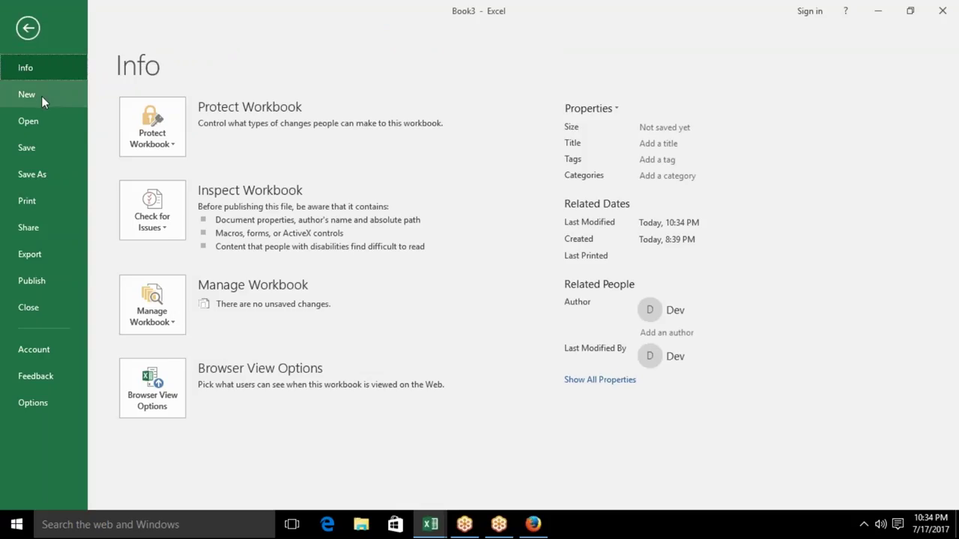
click(43, 122)
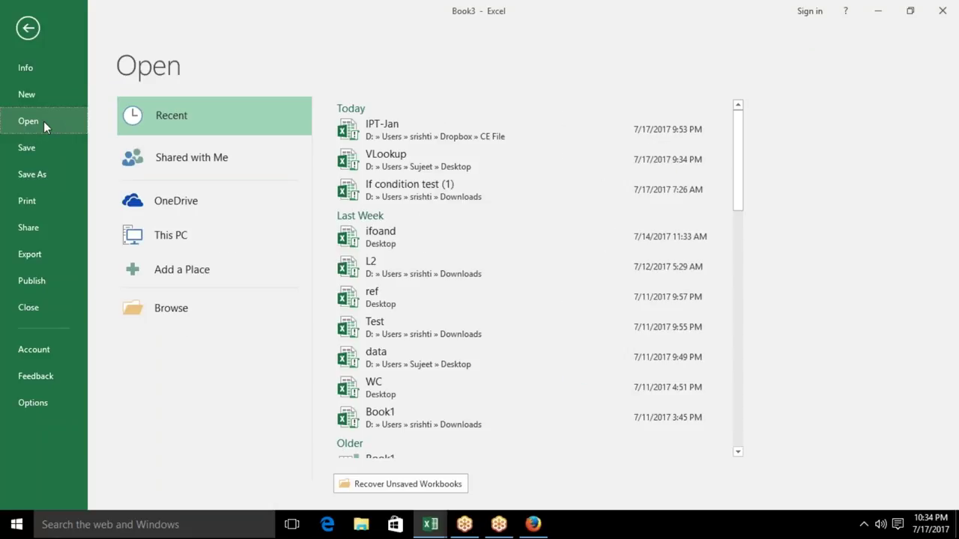
click(373, 129)
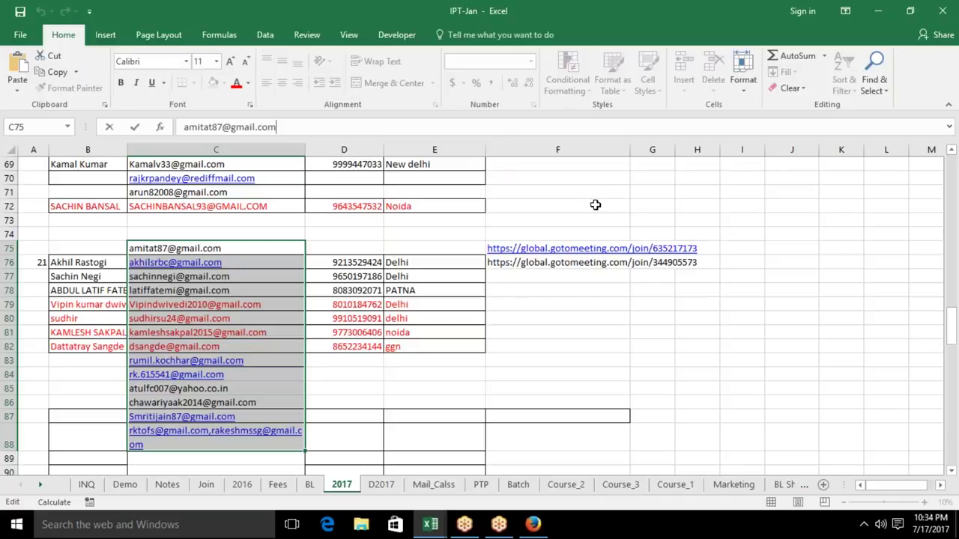
Replace the meeting link in F102 with the pasted function code.
click(553, 443)
key(Left)
key(Down)
key(Down)
key(Down)
key(Down)
key(Down)
key(Down)
key(Down)
key(Down)
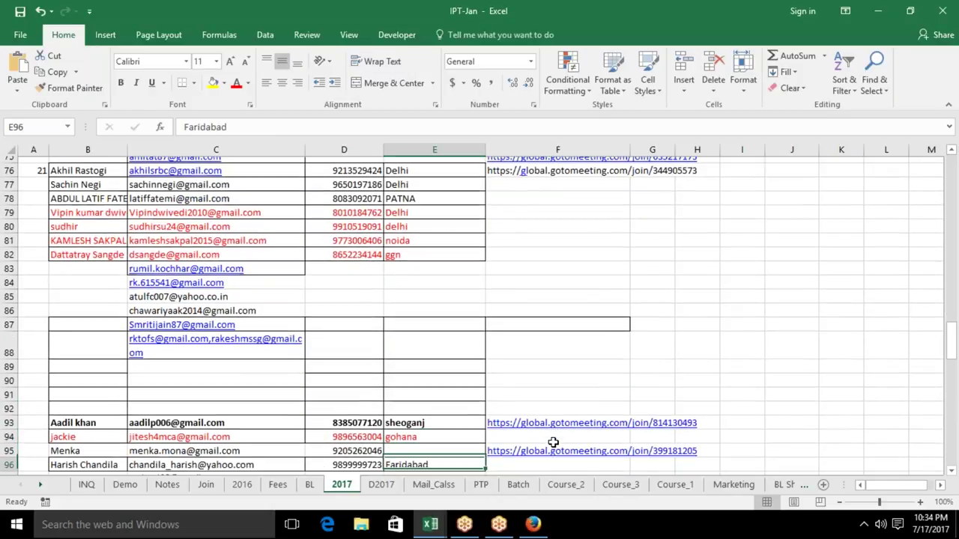
key(Down)
key(Down)
key(Down)
key(Down)
key(Down)
key(Down)
key(Up)
key(Up)
key(Up)
key(Right)
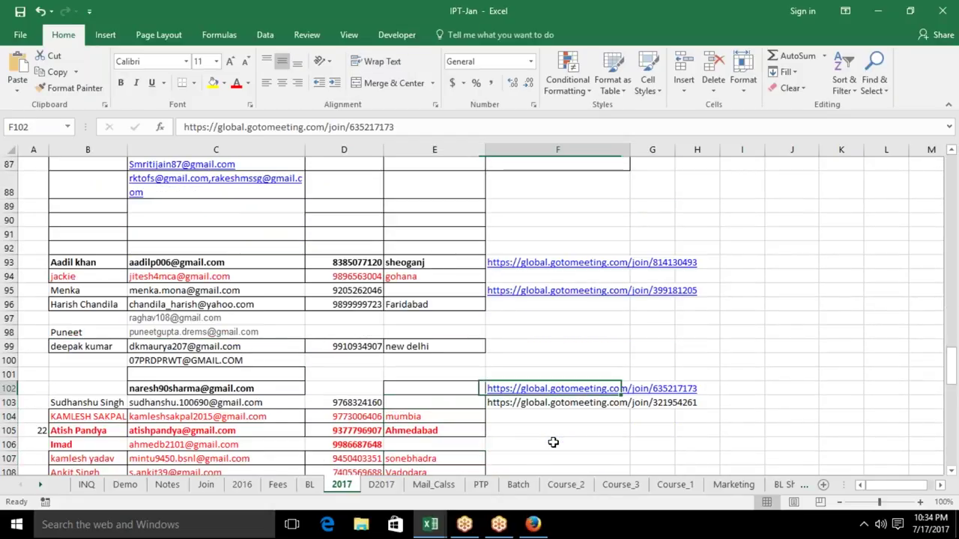
key(Delete)
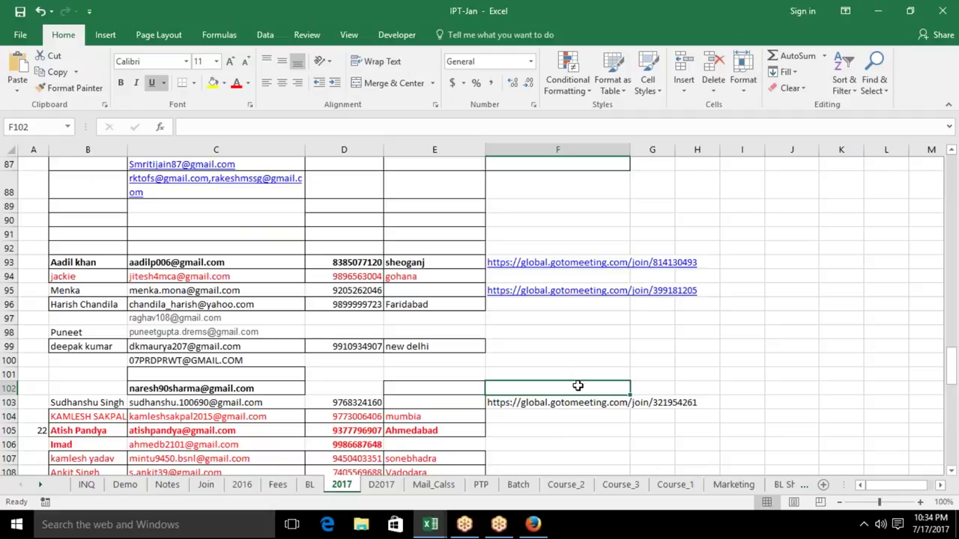
key(ctrl+v)
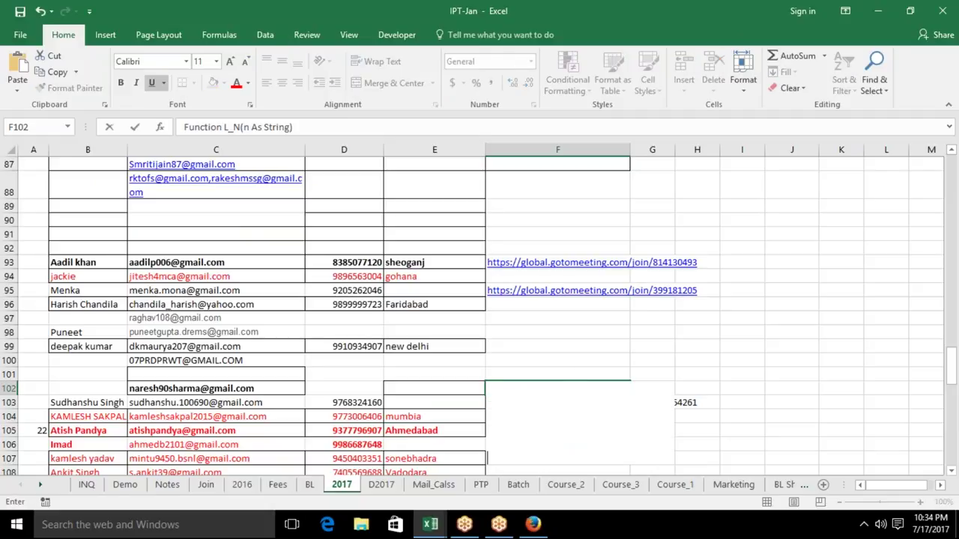
key(ctrl+Return)
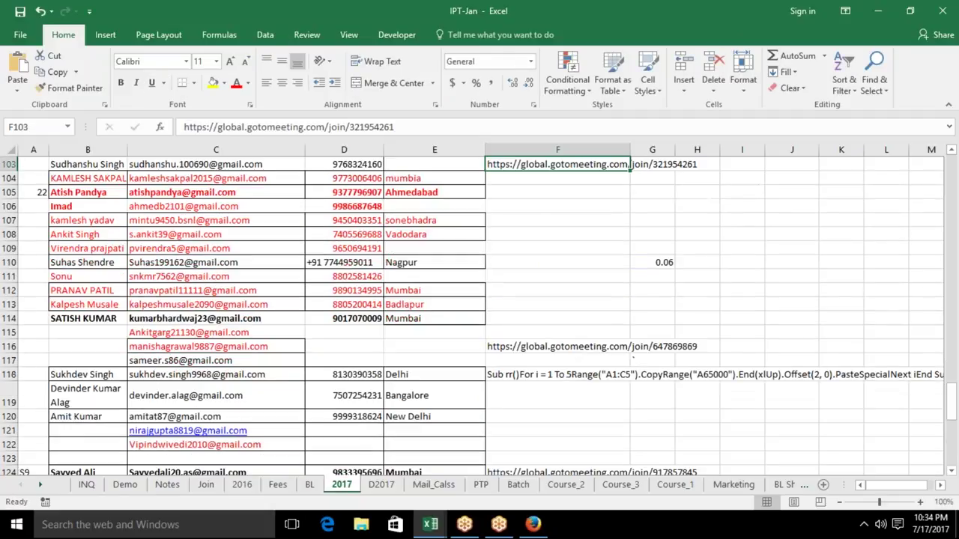
Turn off Wrap Text for F102 and select the email range C102:C122.
click(378, 59)
key(Left)
key(Left)
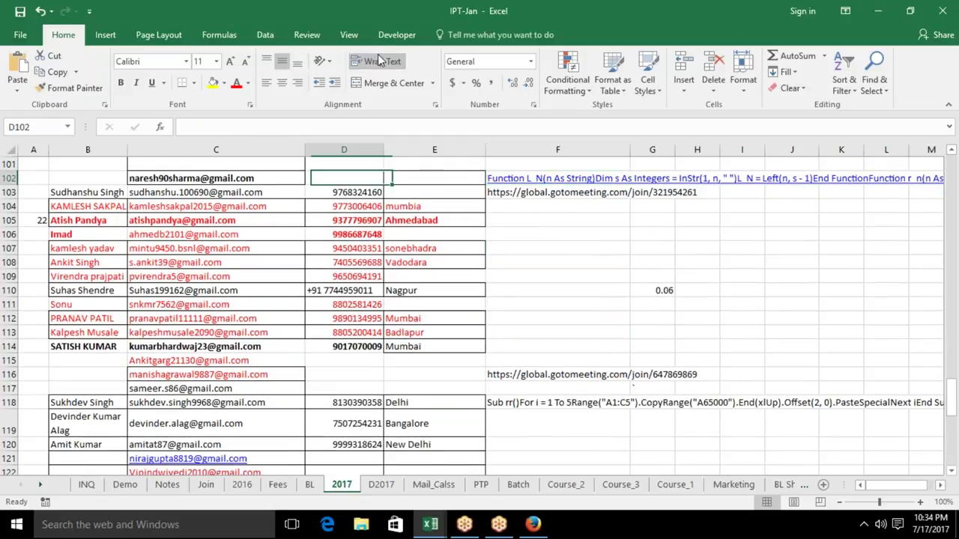
key(Left)
key(shift+Down)
key(shift+Down)
key(shift+Down)
key(shift+Down)
key(shift+Down)
key(shift+Down)
key(shift+Down)
key(shift+Down)
key(shift+Down)
key(shift+Down)
key(shift+Up)
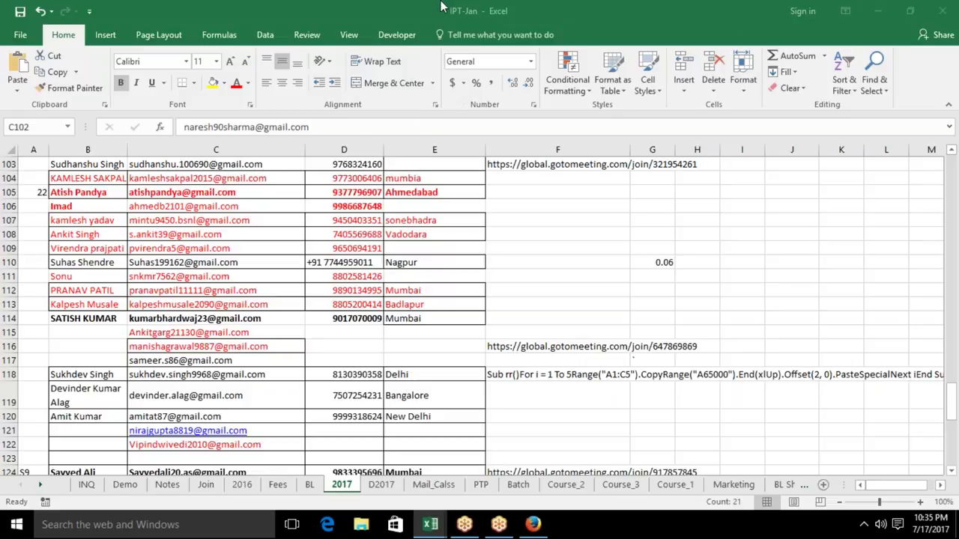
Close the IPT-Jan workbook, saving its changes.
click(532, 21)
key(Escape)
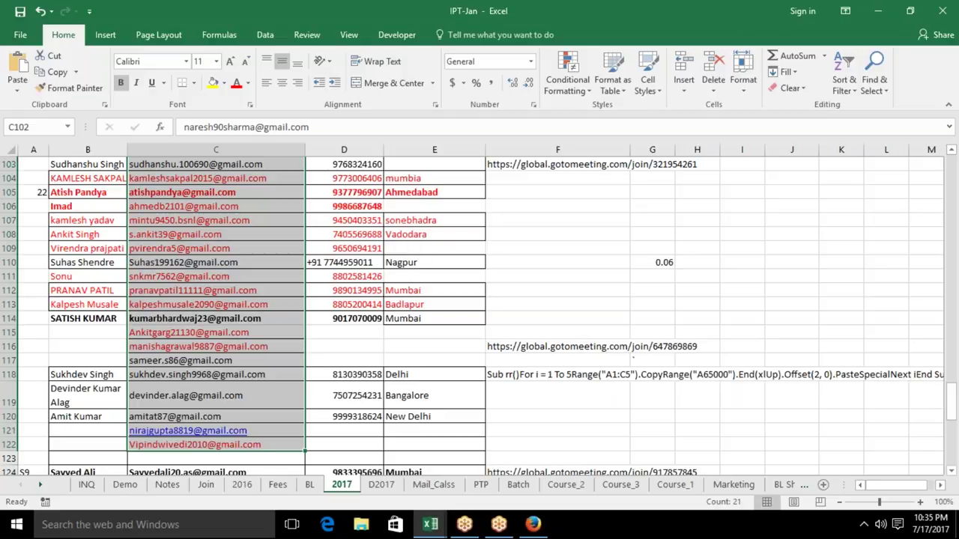
click(942, 20)
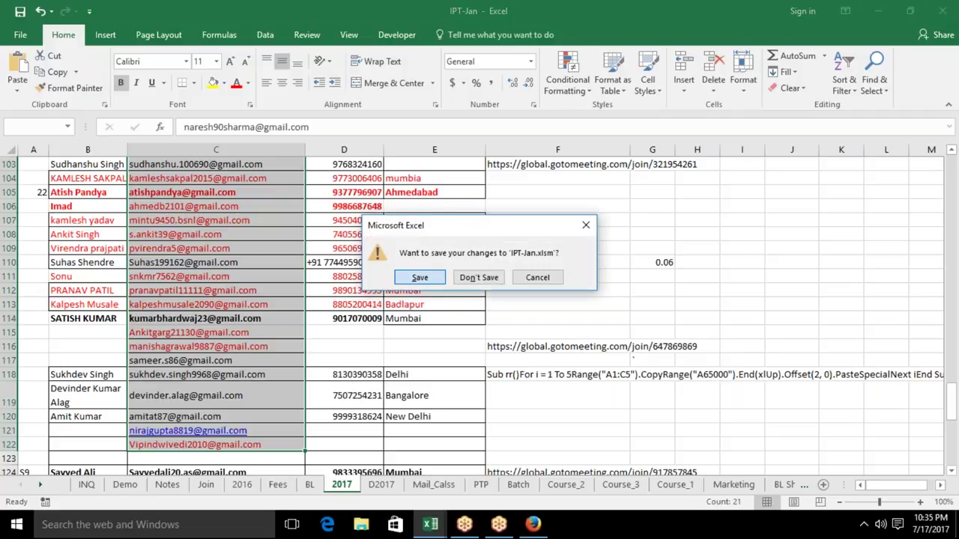
click(419, 277)
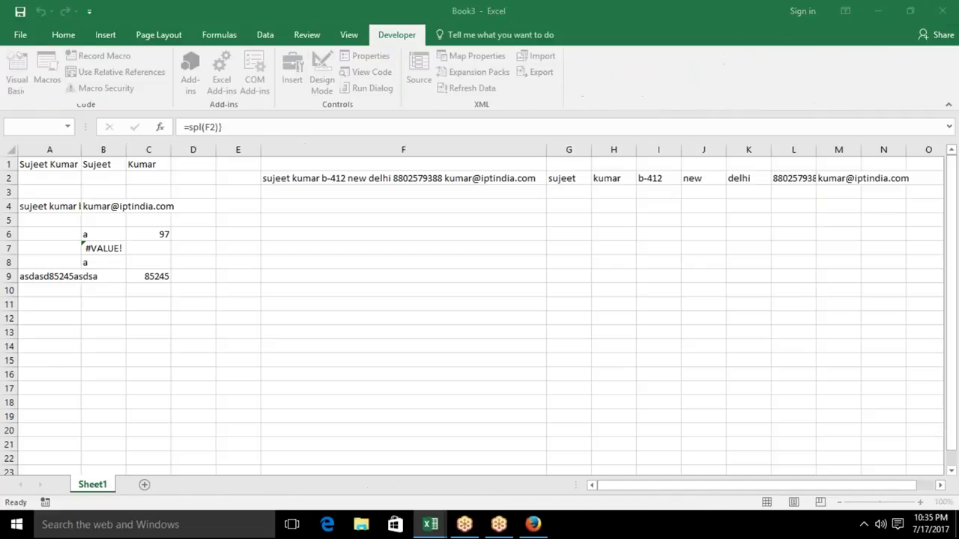
click(707, 18)
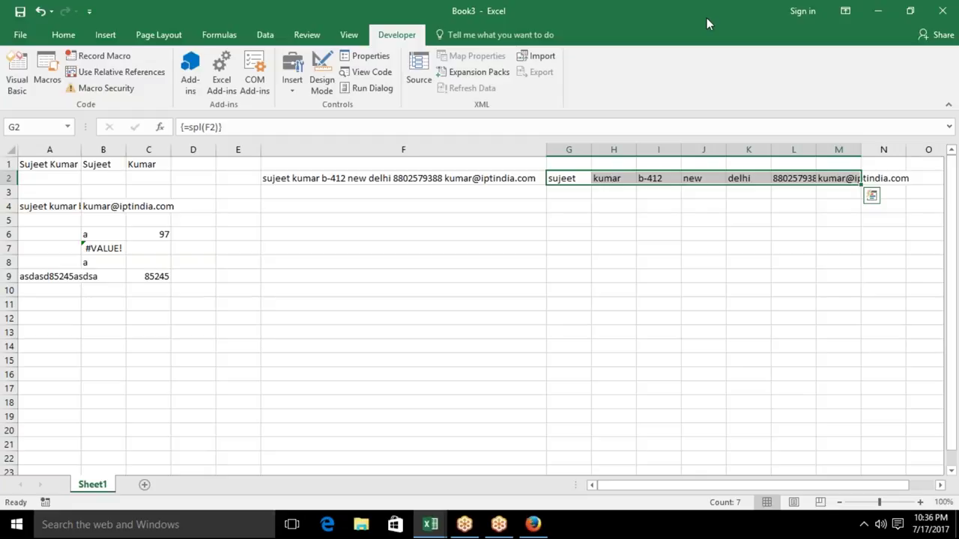
Minimize the Excel workbook and VBA editor, and close the Firefox Split reference page.
click(877, 11)
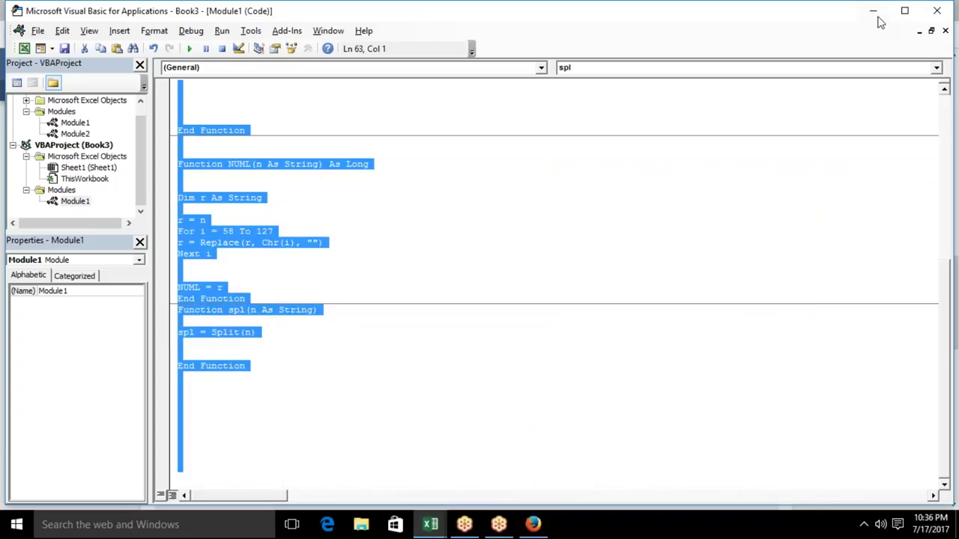
click(875, 11)
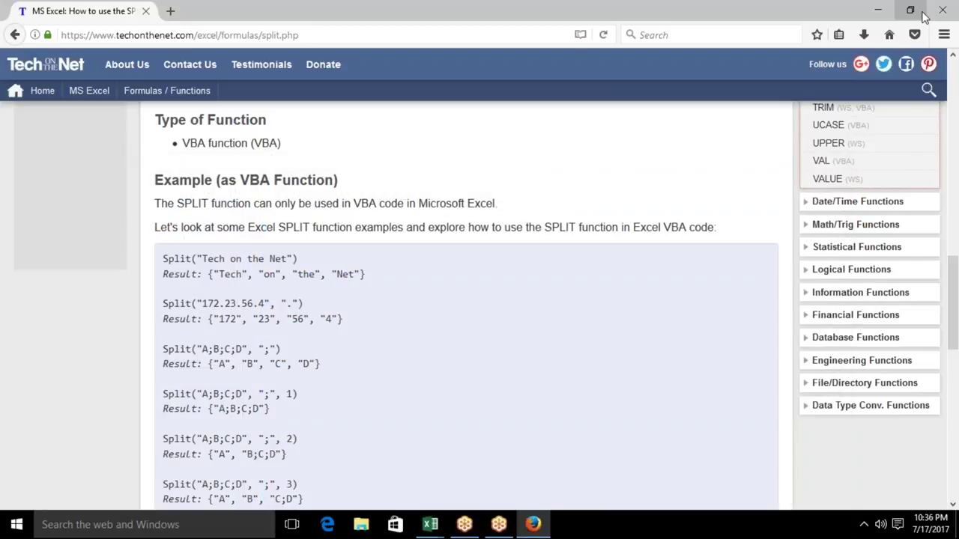
click(942, 12)
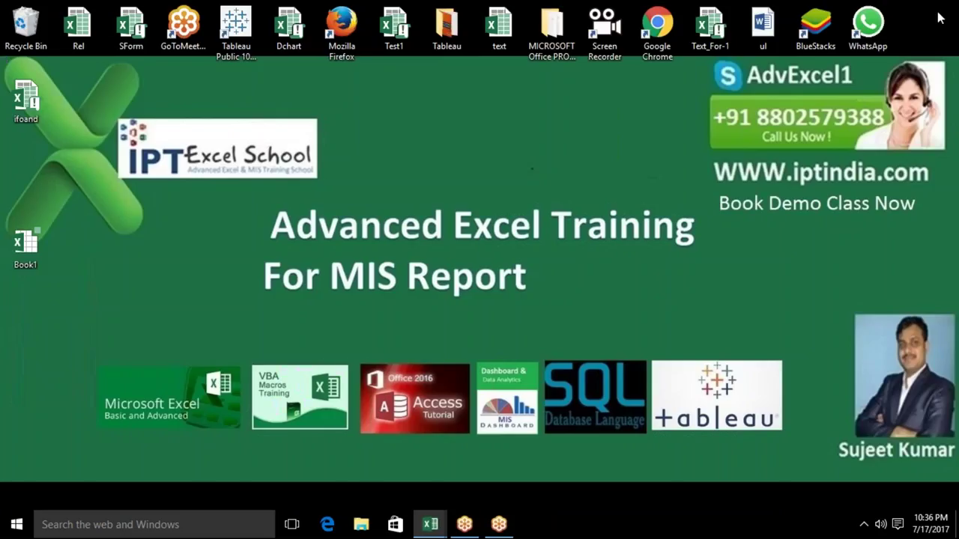